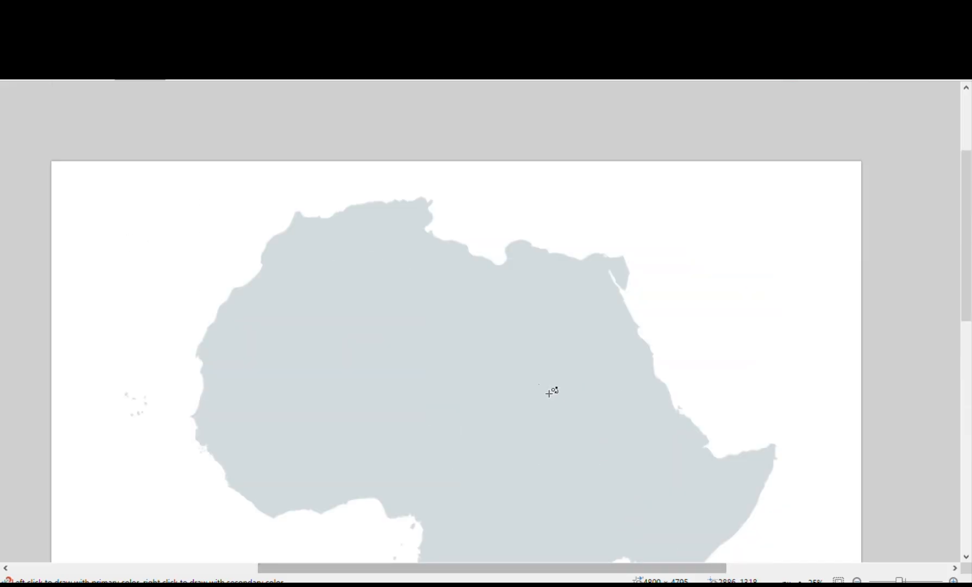
- Look over the blank map of Africa, from the northern coast down to the south and across both coastlines
scroll(571, 382, "down", 6)
scroll(571, 375, "down", 2)
scroll(570, 379, "up", 6)
scroll(570, 379, "up", 3)
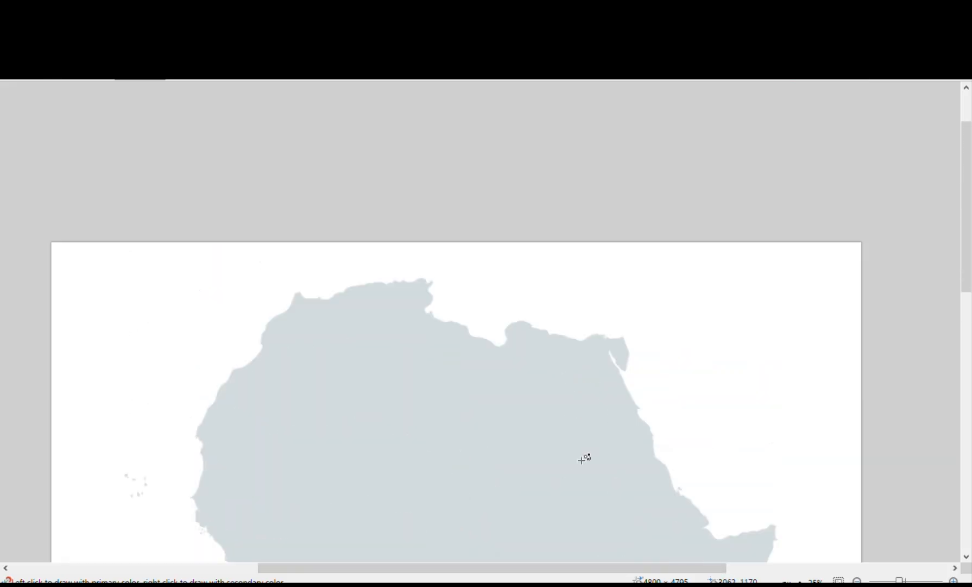
left_click_drag(556, 568, 484, 568)
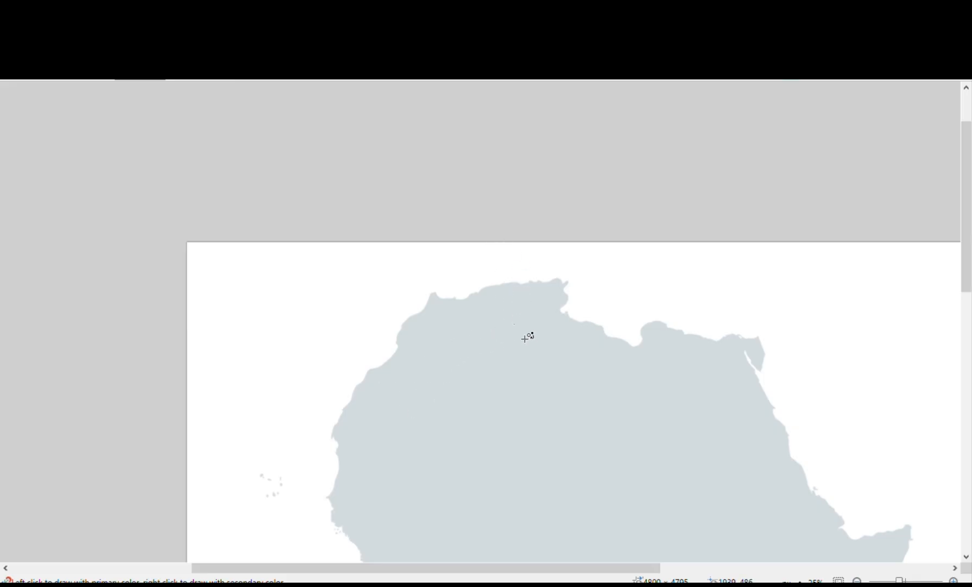
scroll(377, 417, "down", 5)
left_click_drag(374, 569, 352, 565)
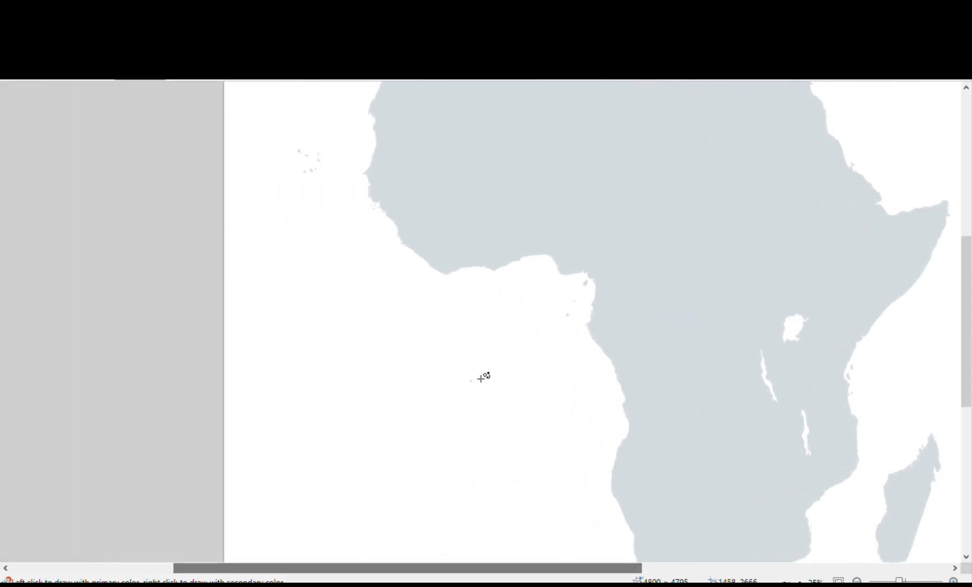
scroll(477, 356, "up", 5)
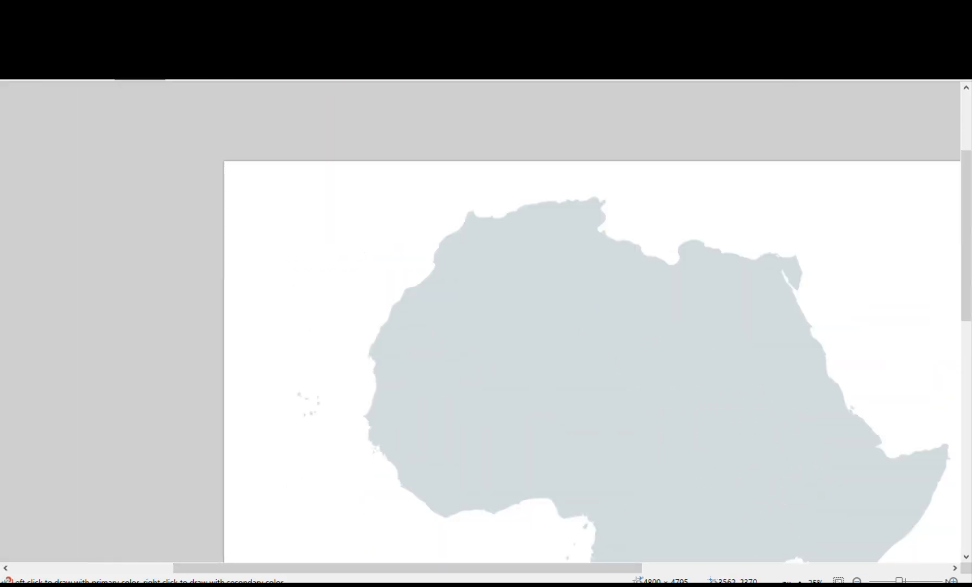
scroll(524, 408, "down", 3)
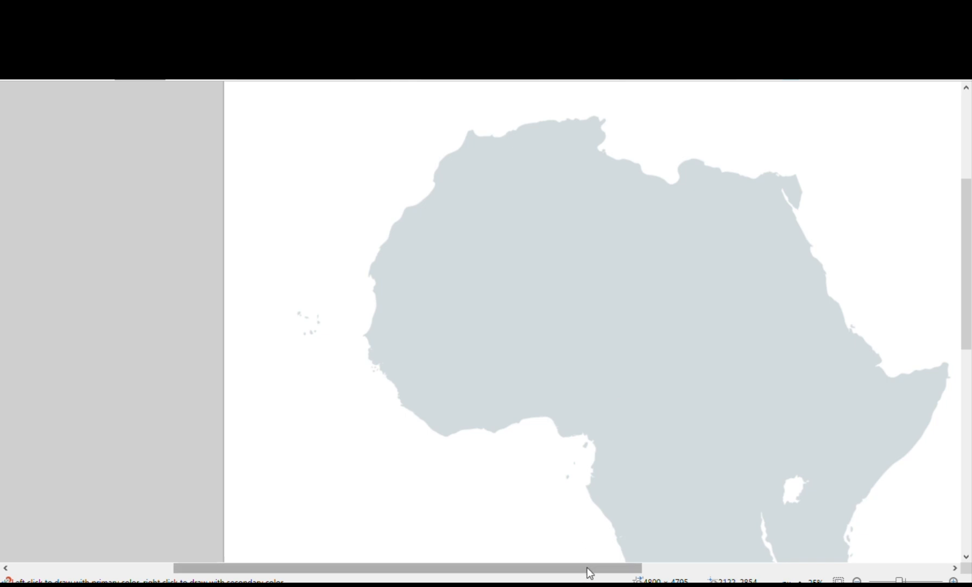
left_click_drag(587, 571, 634, 578)
scroll(428, 395, "down", 8)
scroll(512, 415, "up", 6)
scroll(487, 426, "up", 3)
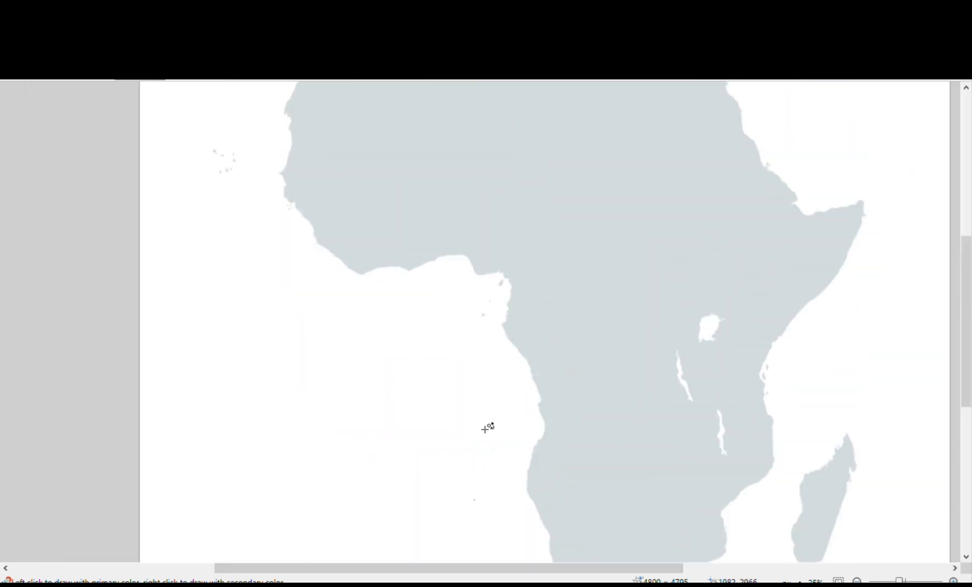
scroll(485, 428, "down", 3)
scroll(468, 434, "up", 12)
scroll(469, 434, "down", 6)
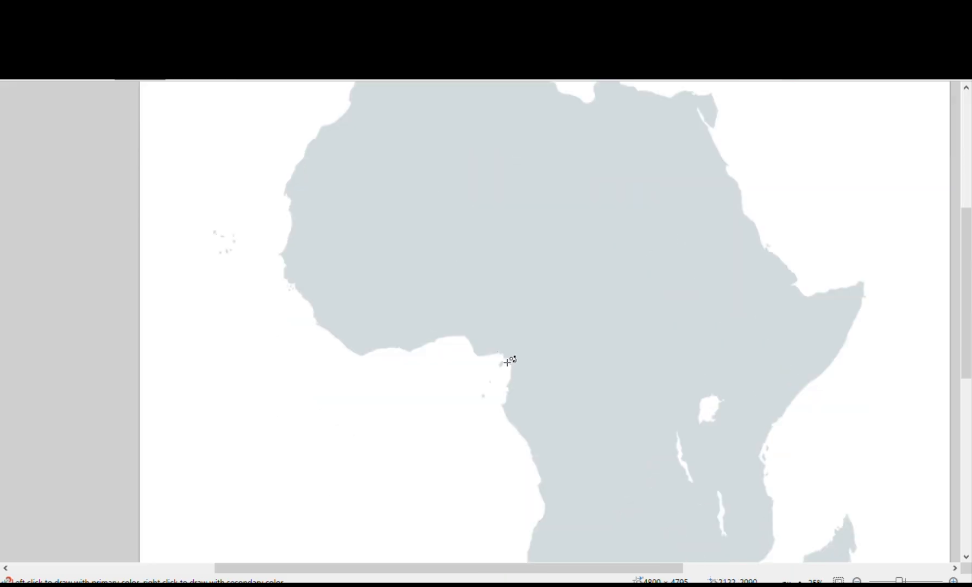
scroll(507, 357, "up", 12)
scroll(473, 373, "down", 12)
scroll(561, 343, "up", 9)
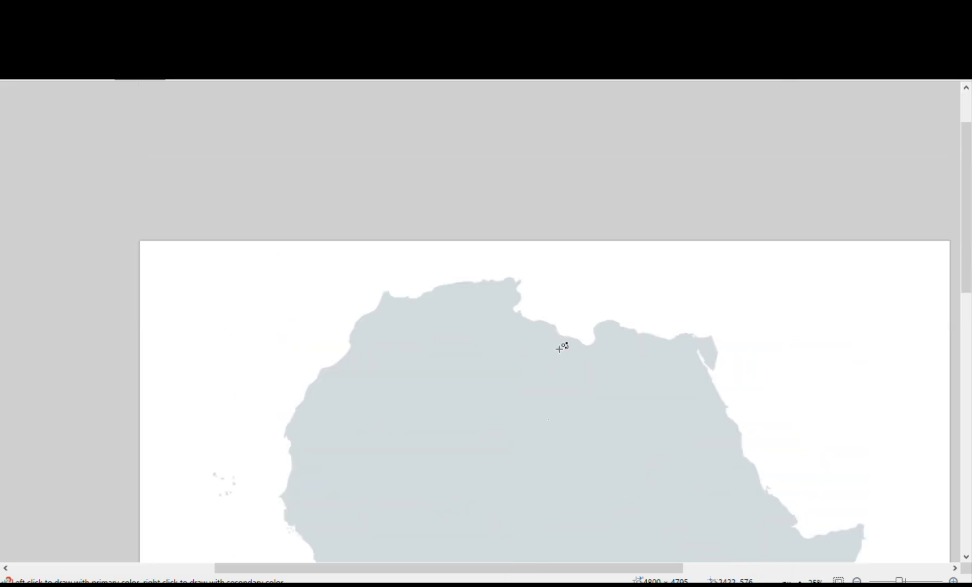
scroll(555, 348, "down", 9)
left_click_drag(547, 569, 514, 570)
scroll(508, 451, "up", 3)
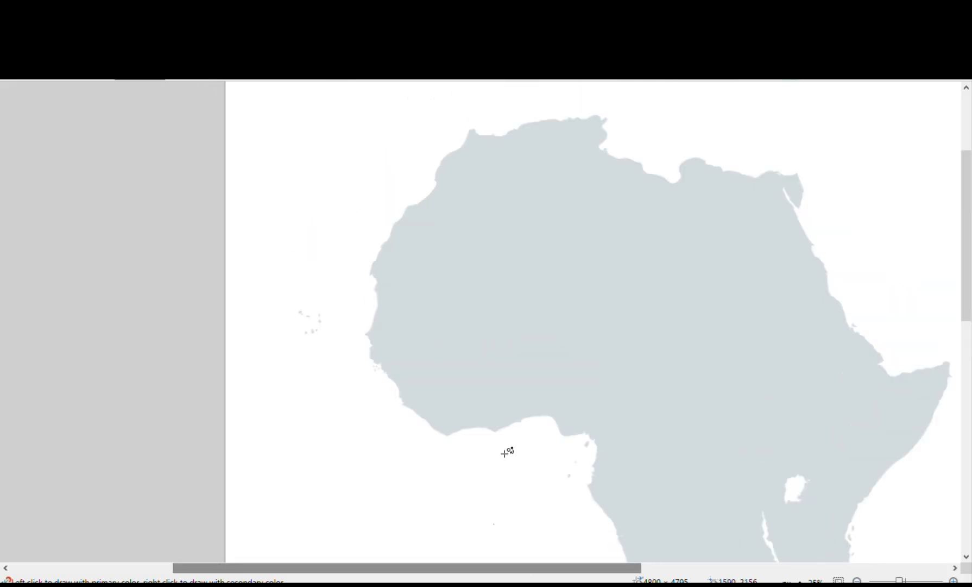
- Examine the northern and eastern parts of the blank Africa map up close at 50% zoom
left_click(954, 580)
left_click(953, 581)
scroll(717, 412, "down", 6)
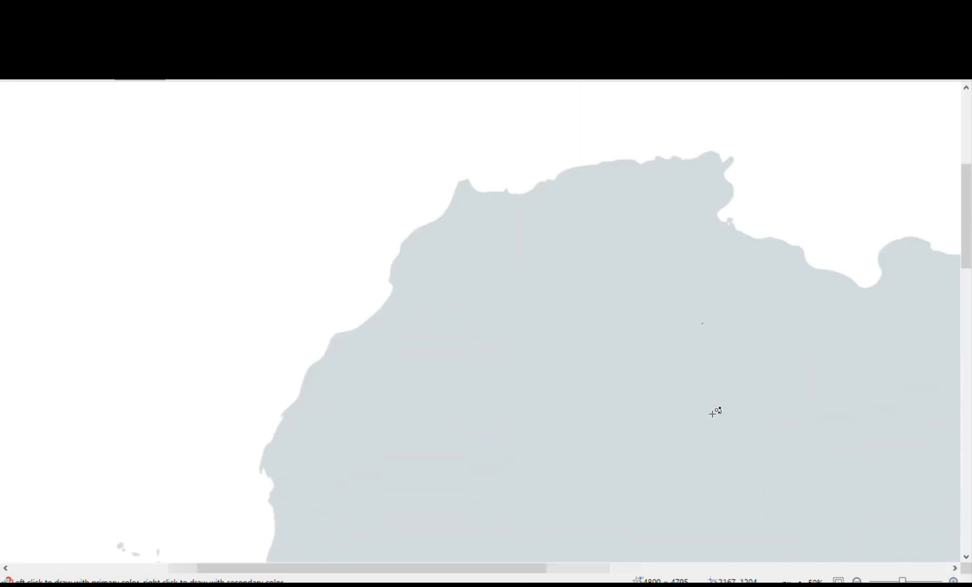
scroll(713, 419, "up", 5)
scroll(710, 424, "down", 2)
left_click_drag(491, 575, 656, 570)
scroll(510, 464, "right", 2)
scroll(588, 445, "up", 3)
scroll(669, 444, "down", 3)
scroll(668, 437, "down", 9)
scroll(654, 438, "up", 6)
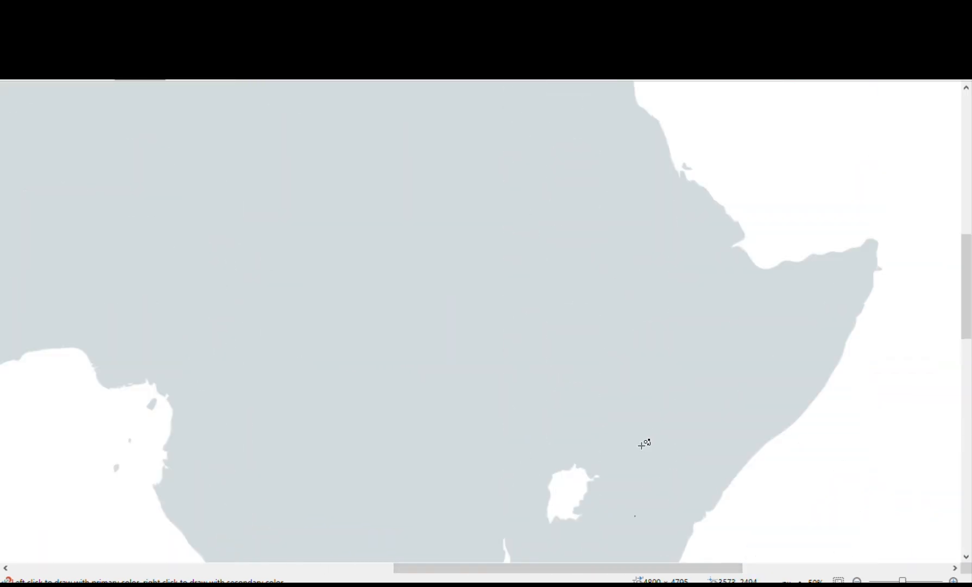
scroll(635, 441, "down", 2)
scroll(619, 443, "up", 4)
left_click_drag(549, 568, 328, 571)
scroll(478, 426, "up", 3)
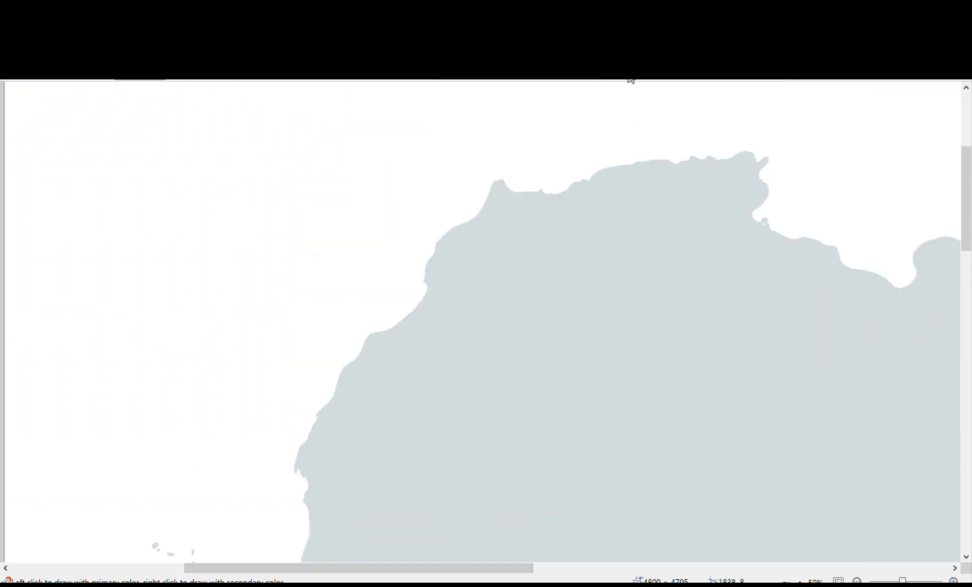
scroll(806, 421, "up", 2)
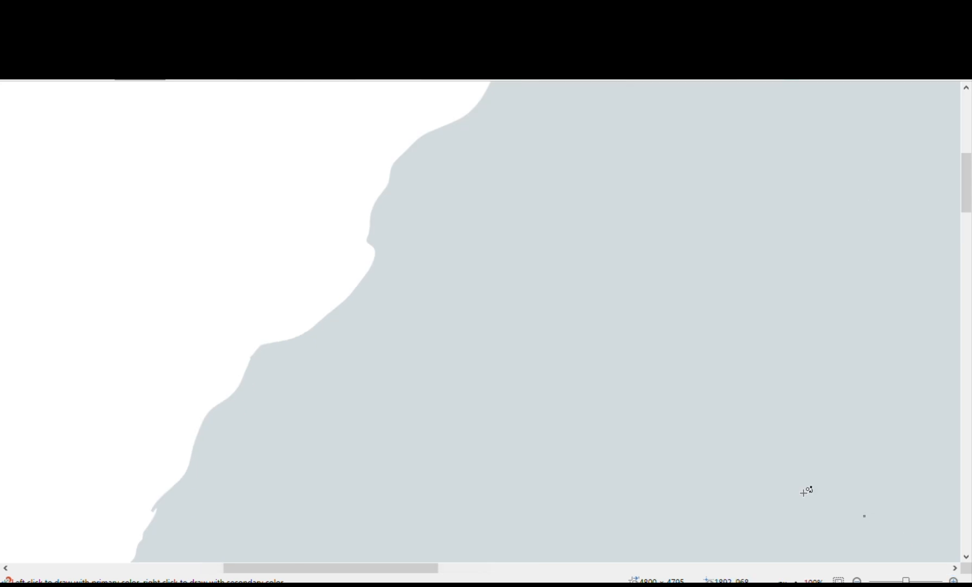
scroll(807, 491, "up", 3)
scroll(708, 326, "down", 3)
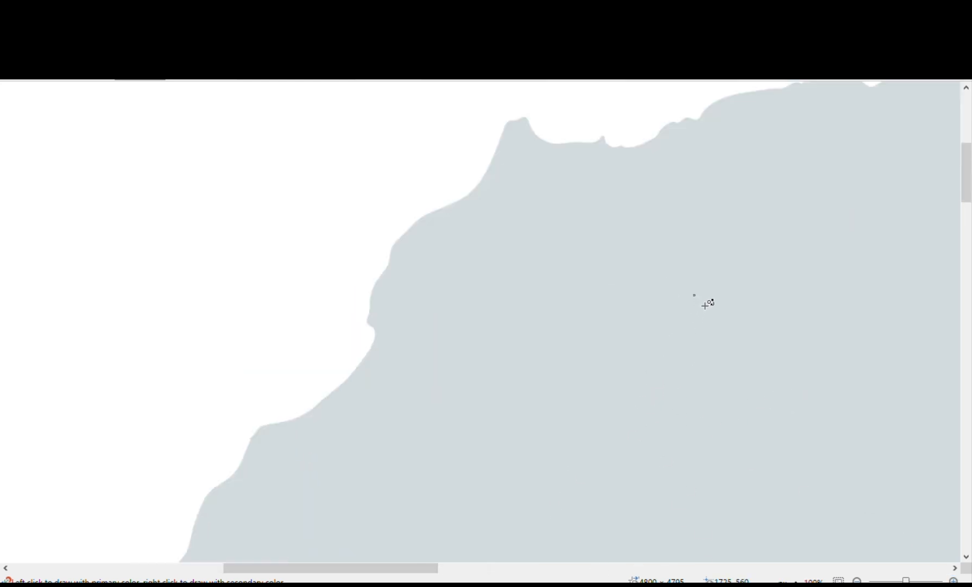
scroll(706, 299, "up", 3)
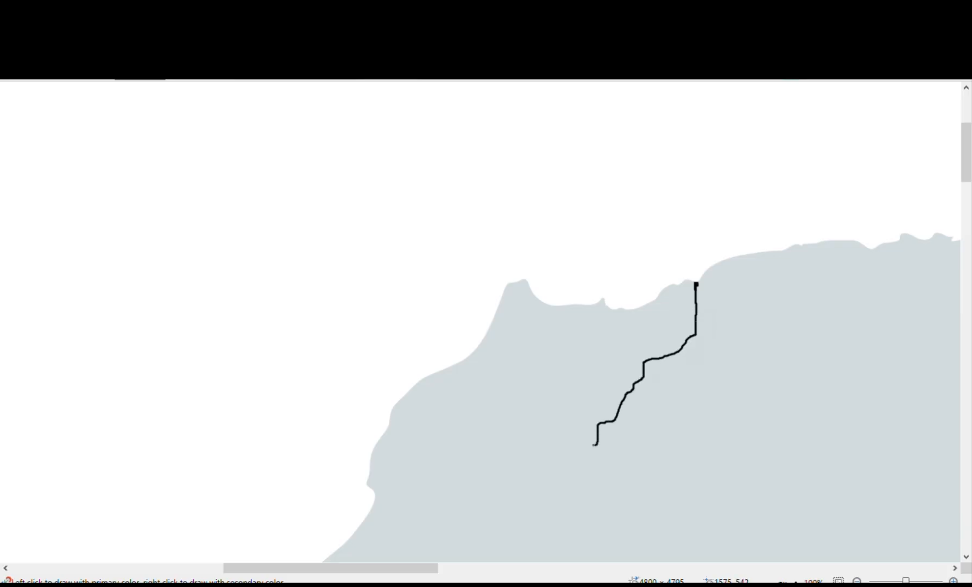
scroll(595, 445, "down", 2)
left_click_drag(595, 363, 573, 442)
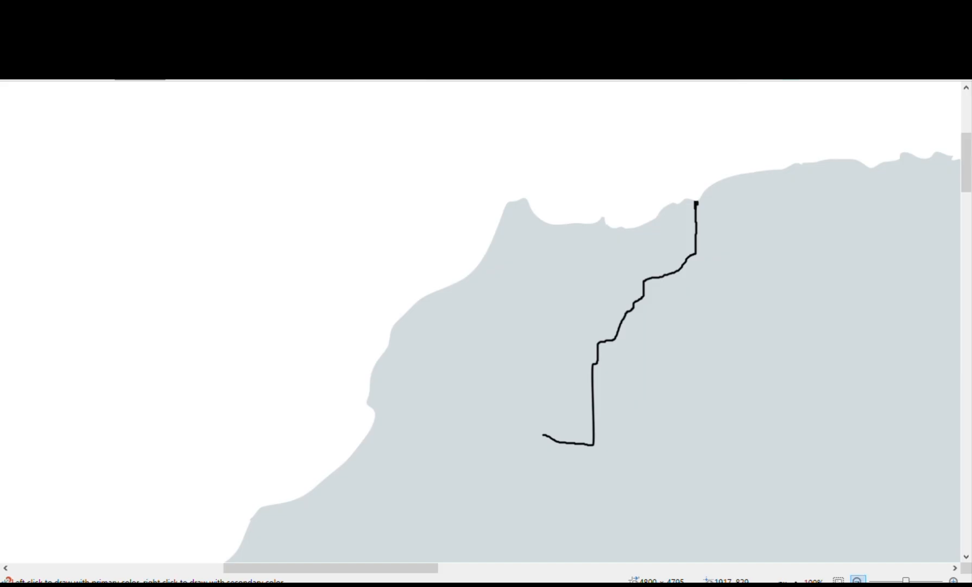
left_click(858, 580)
key("ctrl+z")
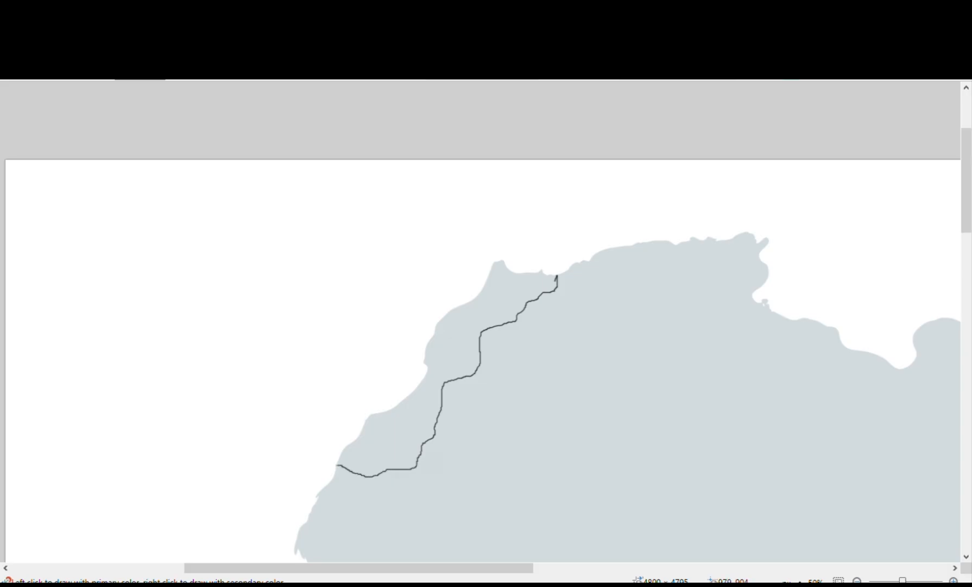
- Draw freehand borders around Tunisia and along Algeria's southern and eastern sides, joining them to the existing Morocco border
left_click_drag(384, 579, 348, 580)
scroll(515, 374, "down", 4)
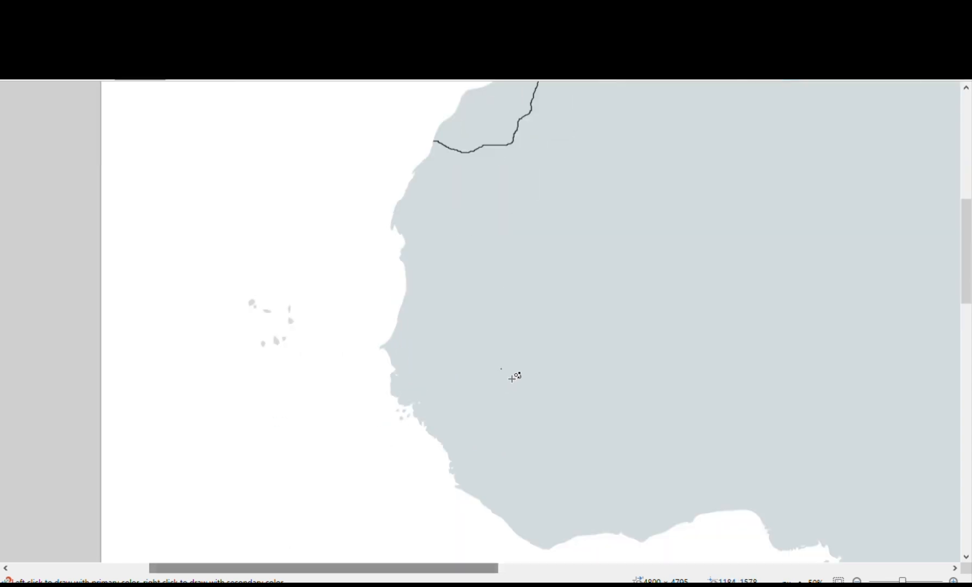
scroll(513, 375, "up", 4)
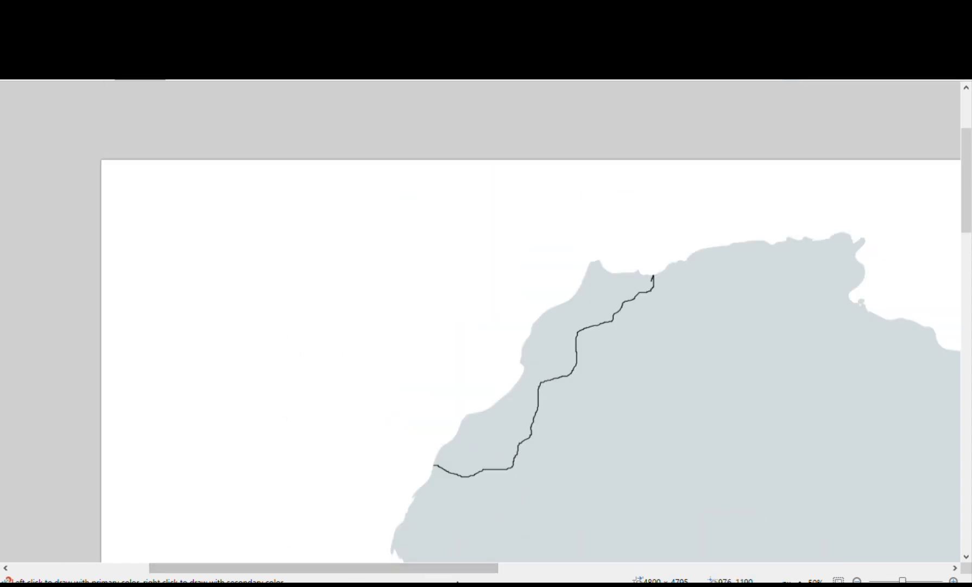
left_click_drag(478, 578, 536, 578)
scroll(499, 423, "down", 2)
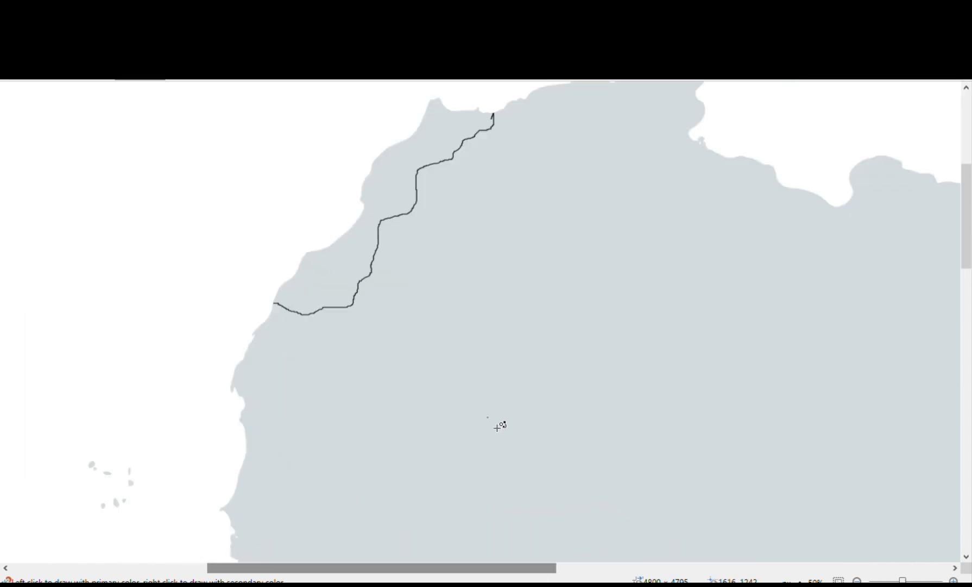
scroll(486, 410, "up", 2)
scroll(489, 411, "down", 1)
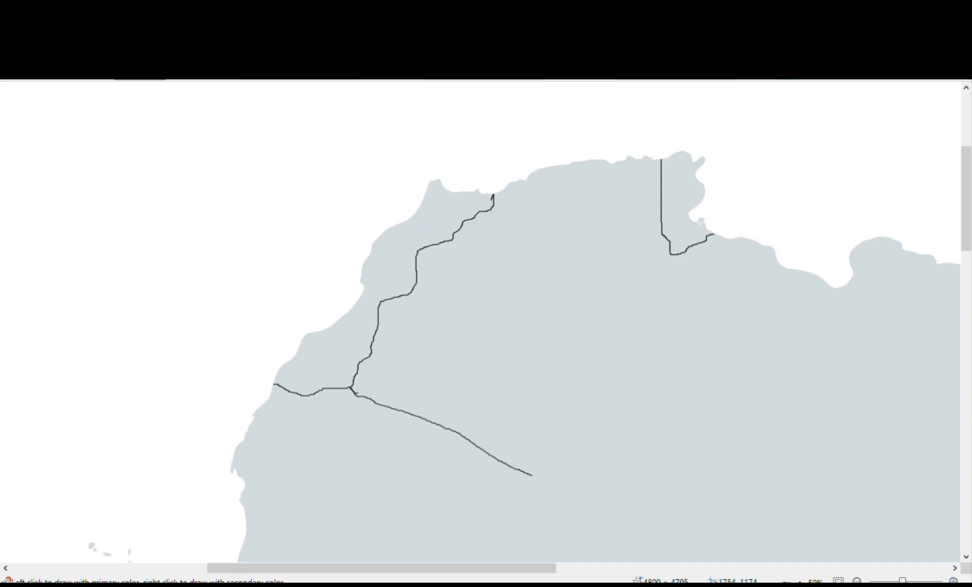
left_click_drag(560, 486, 631, 458)
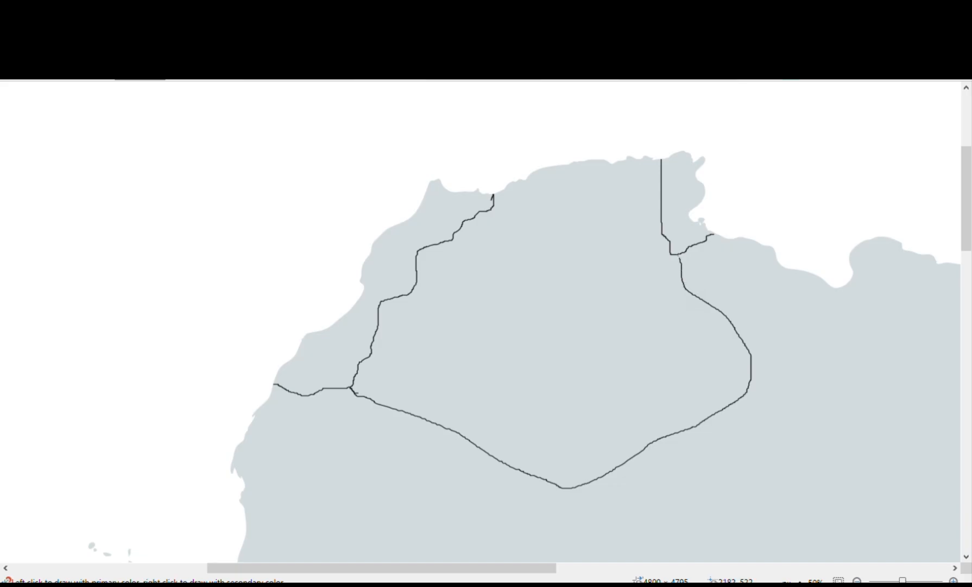
- Draw Libya's eastern border southward from the Mediterranean coast, and its southern border west to meet Algeria's outline
left_click(860, 581)
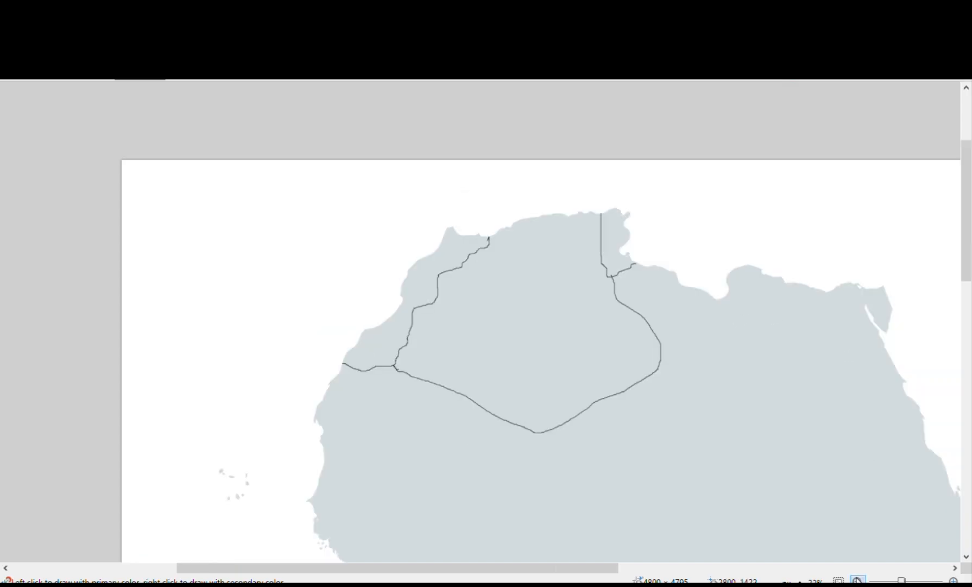
left_click(860, 580)
left_click_drag(530, 573, 584, 581)
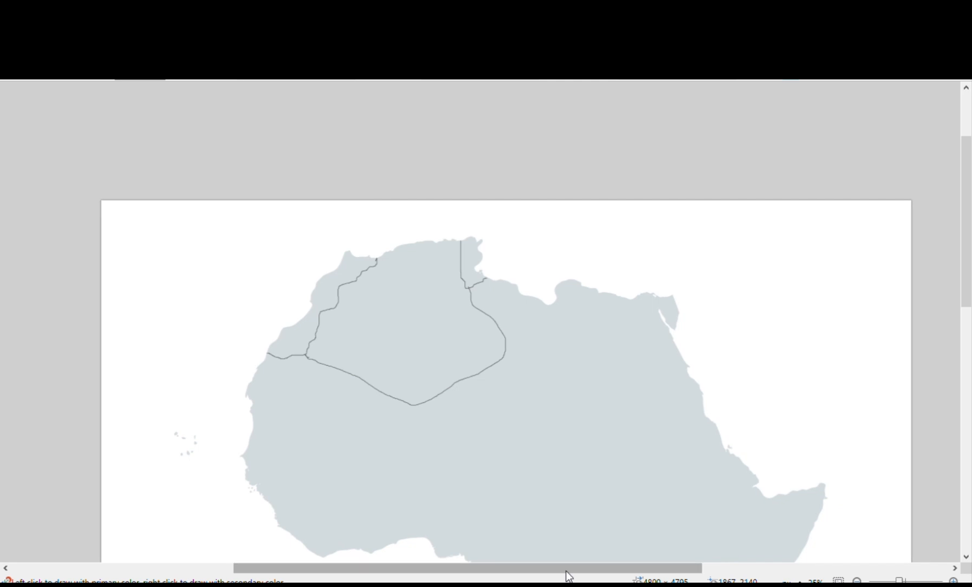
scroll(481, 320, "up", 3)
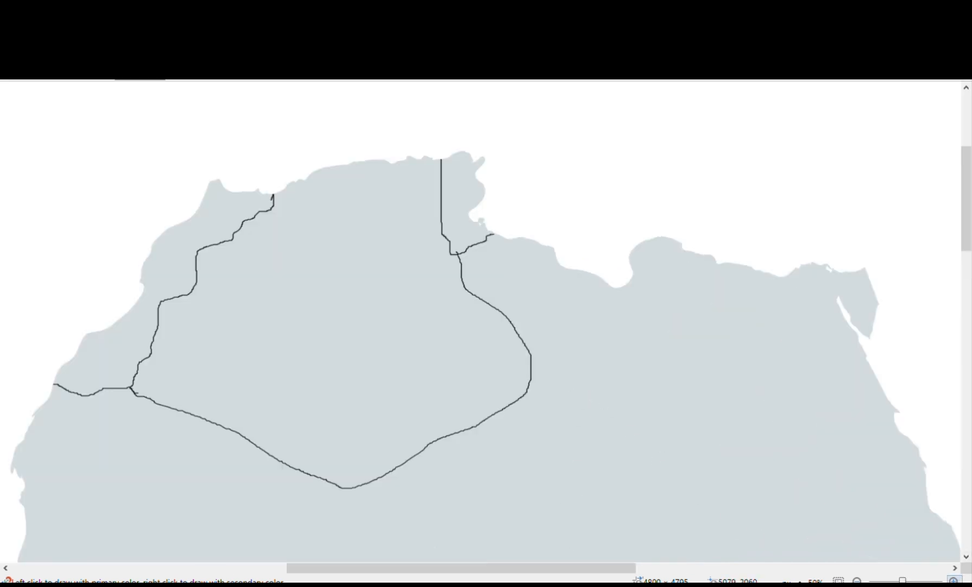
left_click_drag(576, 569, 597, 572)
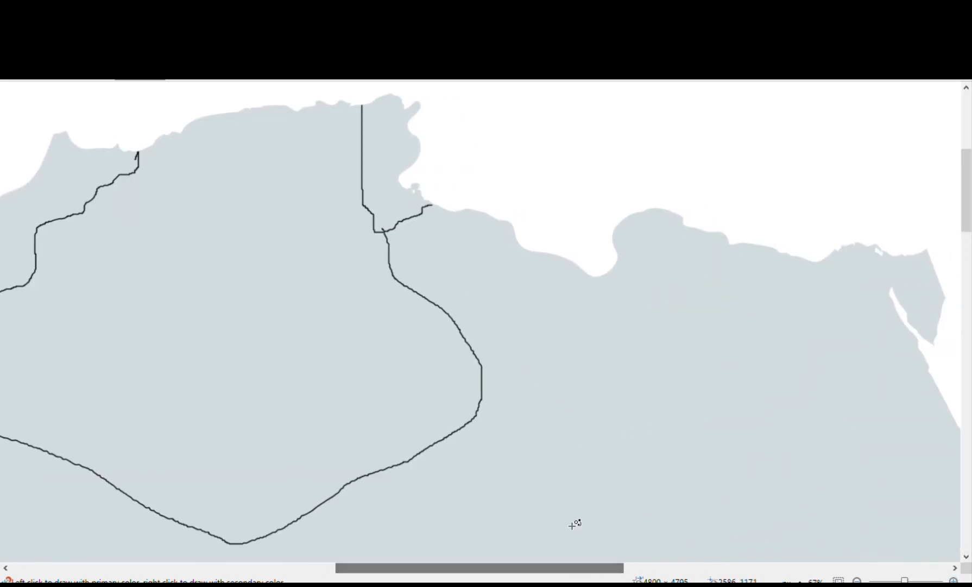
scroll(630, 330, "down", 3)
scroll(710, 282, "up", 3)
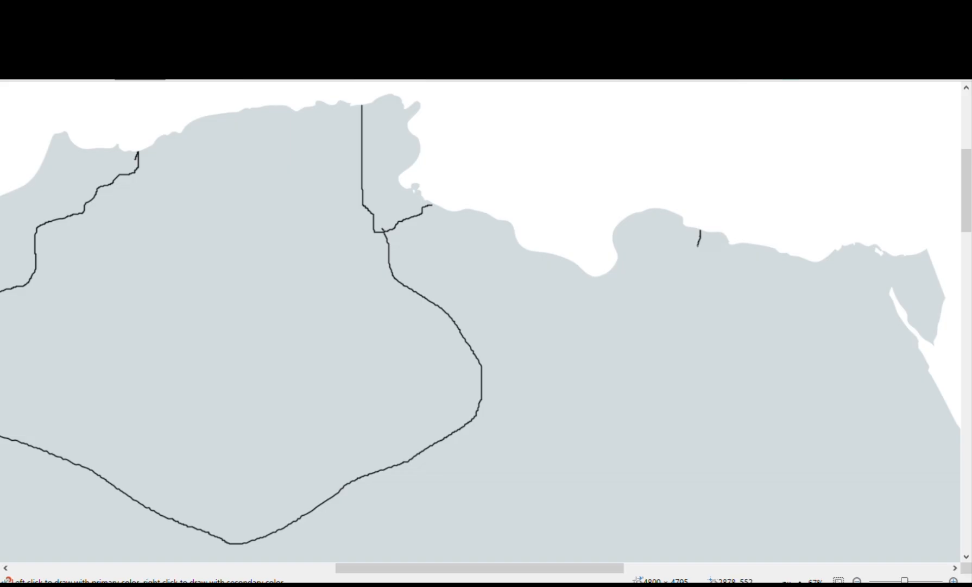
left_click_drag(698, 247, 705, 303)
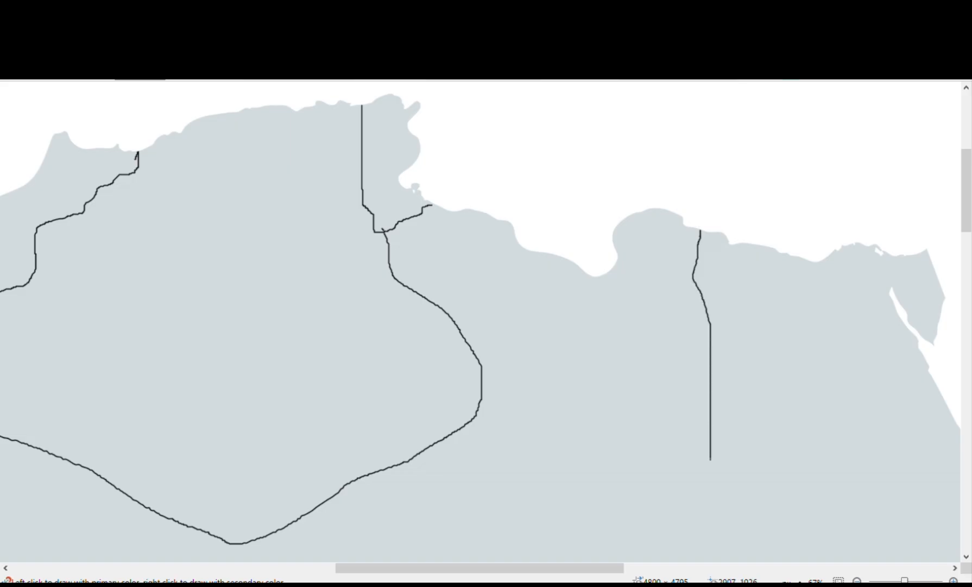
left_click_drag(669, 467, 579, 473)
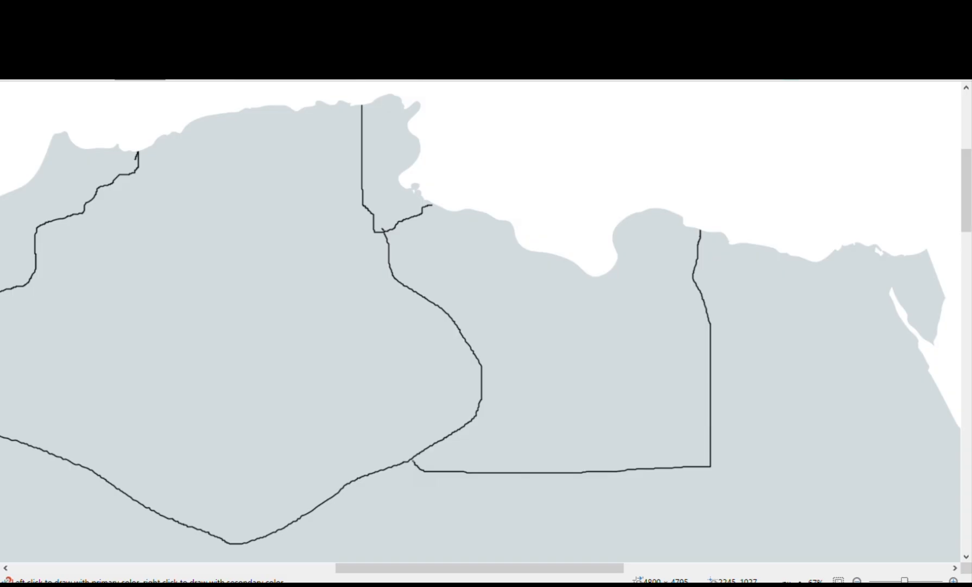
- Draw Egypt's southern border from the lower corner of Libya's eastern border across to the Red Sea coast
scroll(543, 461, "down", 2)
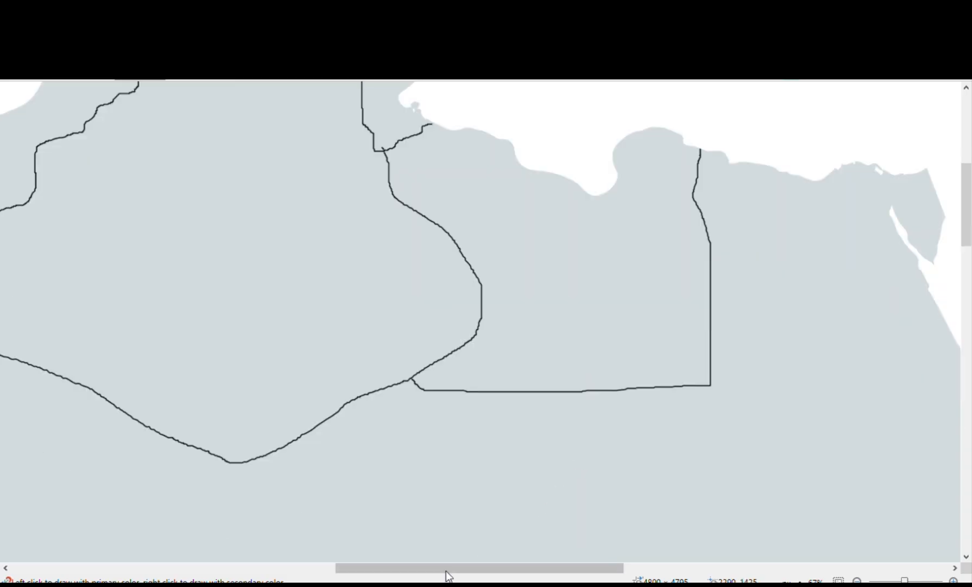
left_click_drag(445, 568, 527, 568)
scroll(545, 386, "down", 2)
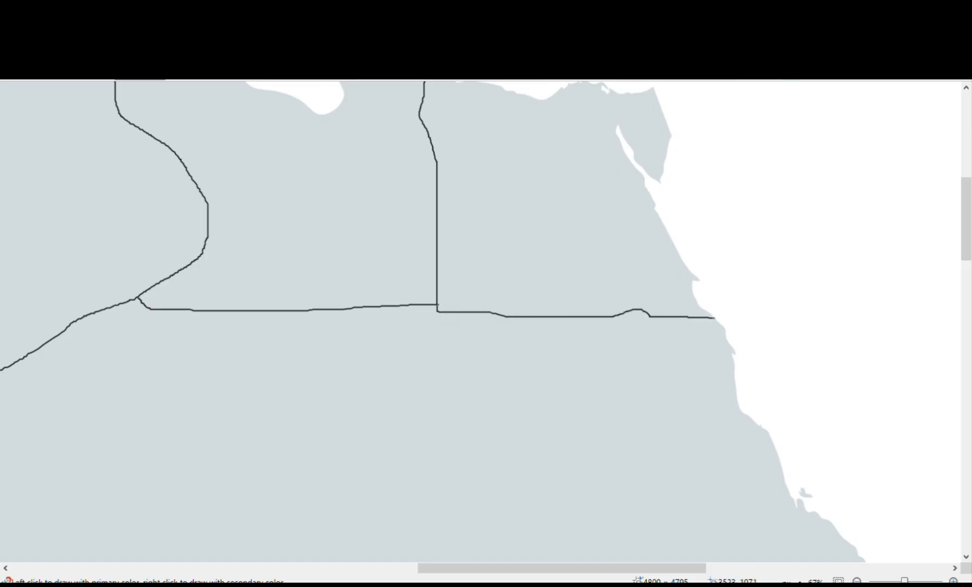
left_click(891, 527)
- Review the borders drawn across North Africa and examine the undivided western, central and southern parts of the map
scroll(715, 402, "down", 2)
scroll(561, 282, "down", 3)
scroll(549, 293, "up", 5)
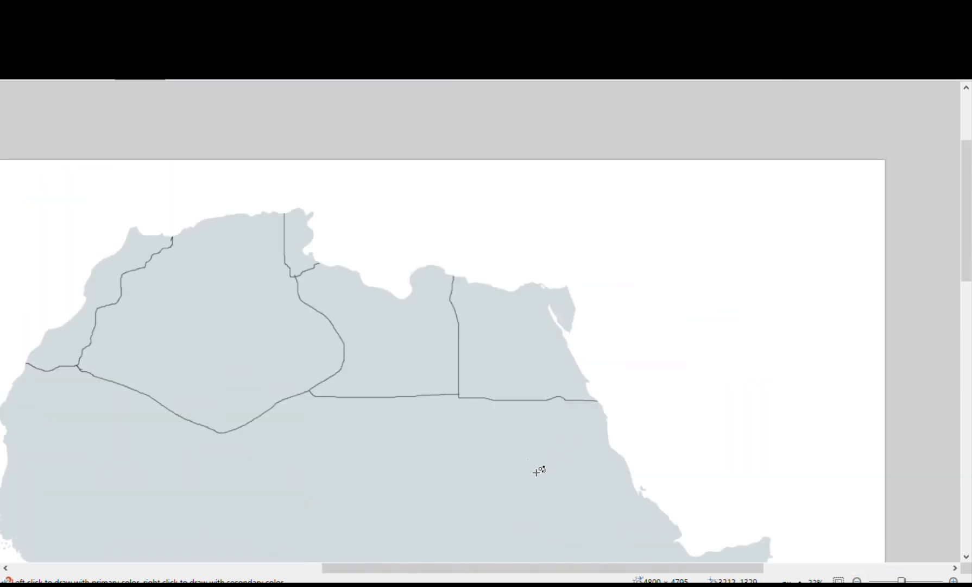
left_click_drag(463, 568, 326, 569)
scroll(418, 505, "down", 5)
scroll(430, 466, "up", 4)
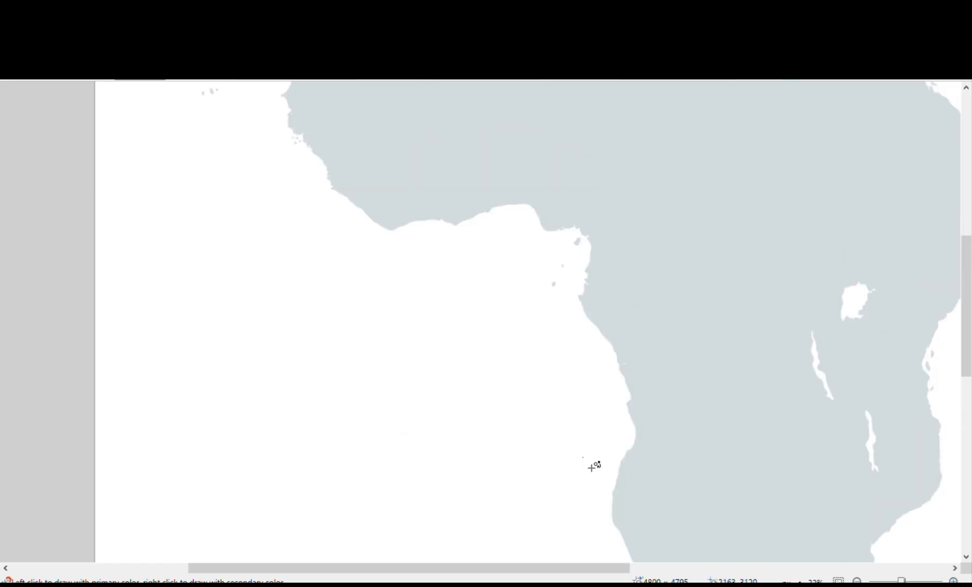
scroll(576, 465, "down", 3)
scroll(480, 423, "up", 3)
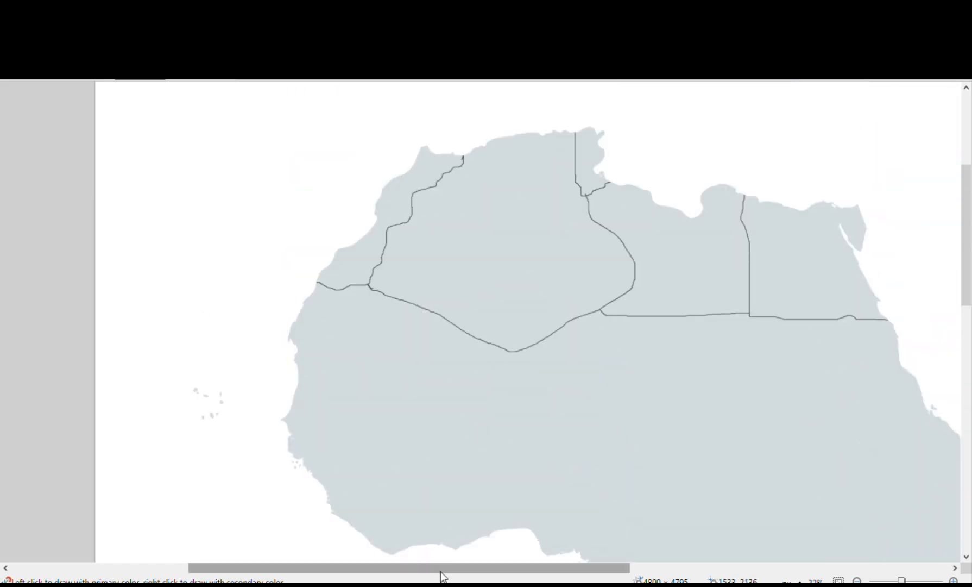
left_click_drag(440, 568, 584, 569)
scroll(547, 390, "down", 5)
scroll(421, 453, "up", 3)
scroll(425, 458, "down", 4)
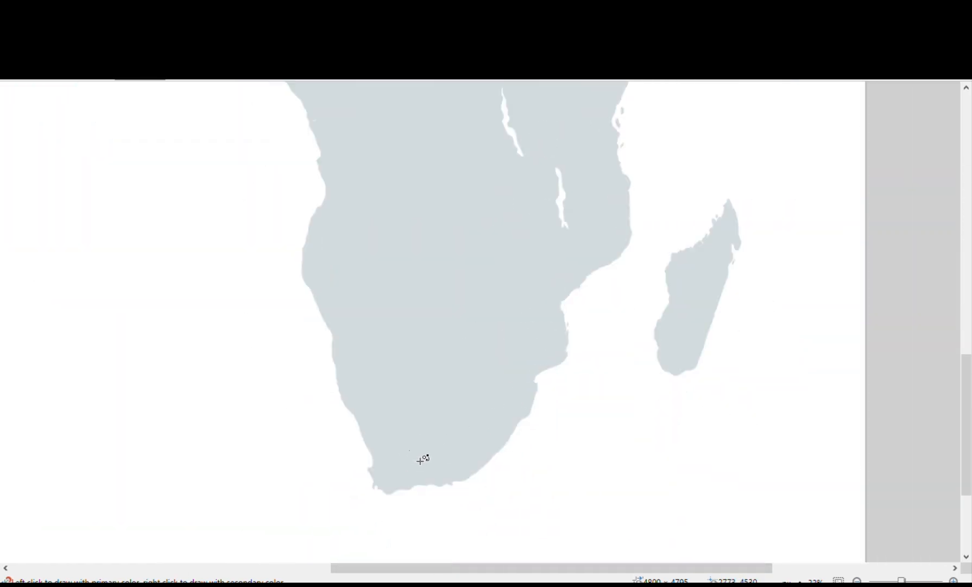
- Draw Mauritania's border straight east from the west coast, turning north to meet Algeria's southwestern border
scroll(486, 355, "left", 3)
scroll(487, 354, "up", 8)
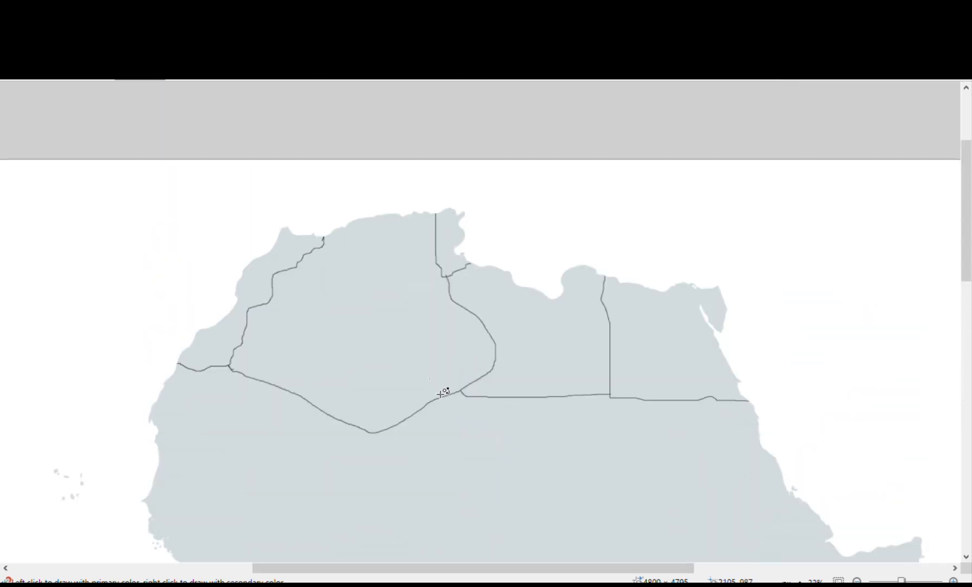
scroll(469, 450, "left", 5)
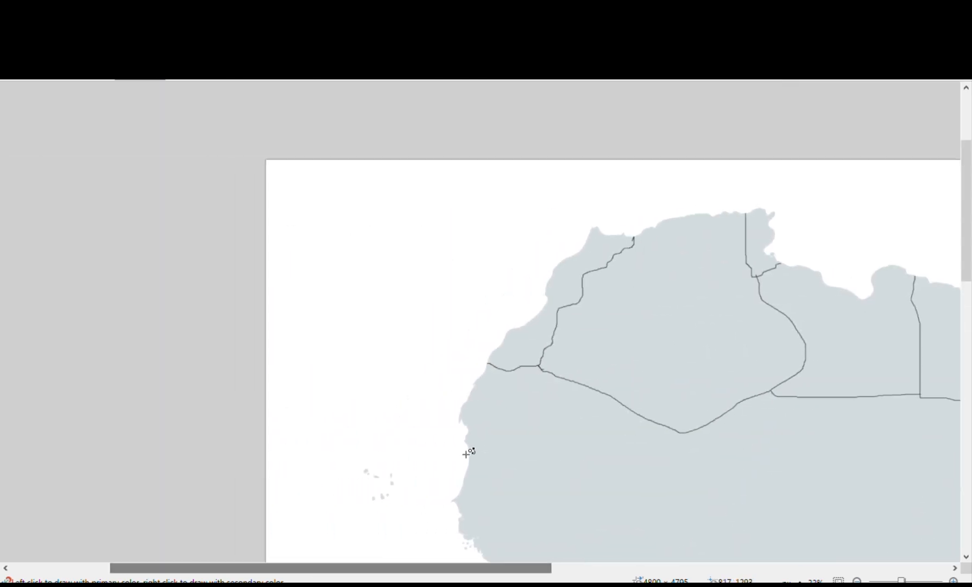
scroll(468, 450, "down", 1)
left_click(953, 580)
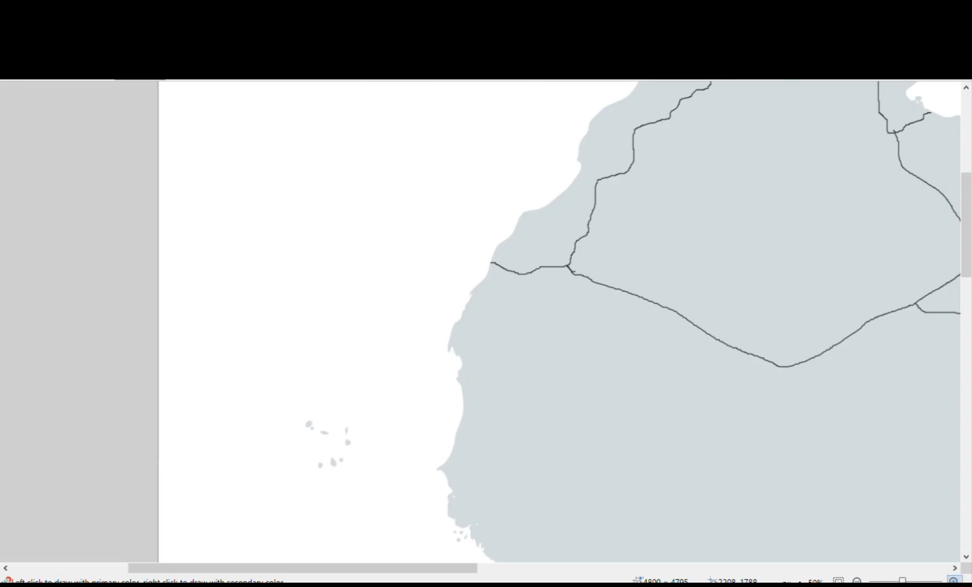
scroll(787, 457, "down", 1)
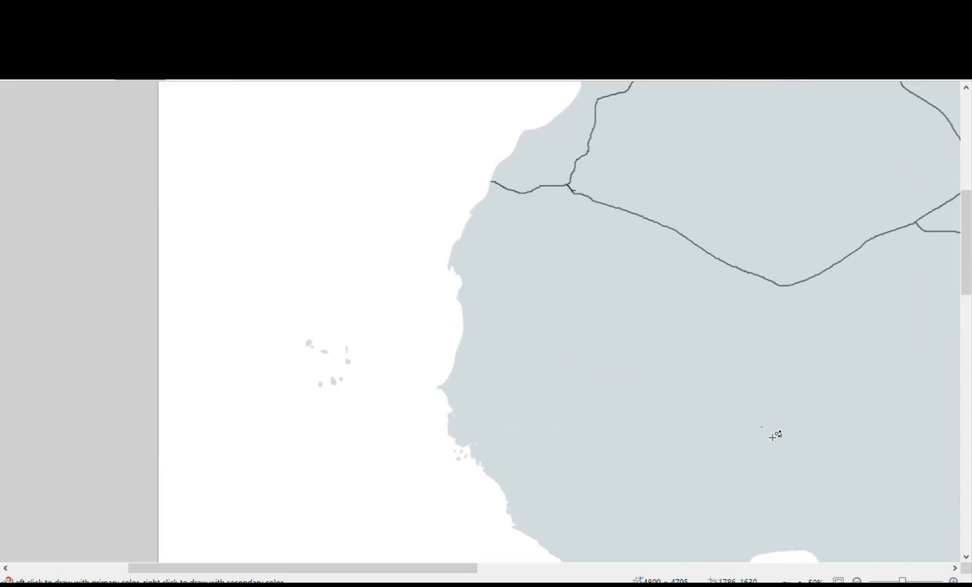
scroll(776, 432, "up", 2)
left_click_drag(462, 568, 486, 568)
left_click(954, 581)
left_click(954, 580)
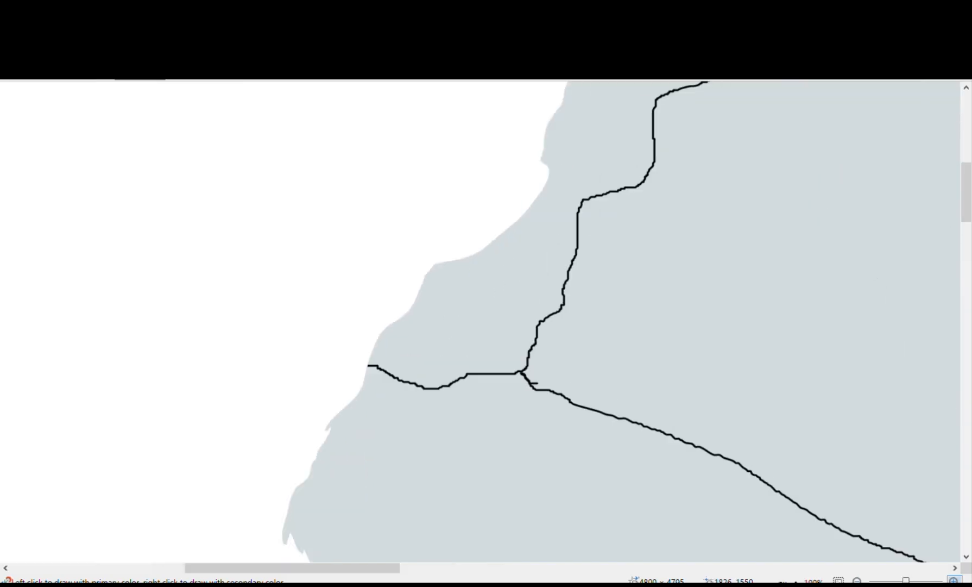
left_click(953, 580)
scroll(638, 374, "up", 1)
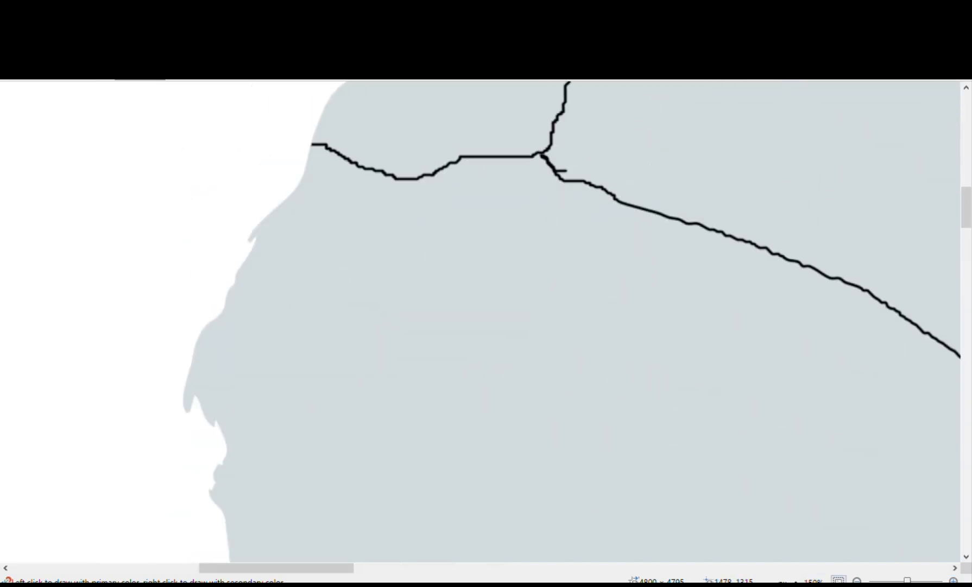
left_click(857, 580)
left_click(857, 580)
scroll(538, 378, "down", 2)
scroll(419, 358, "up", 2)
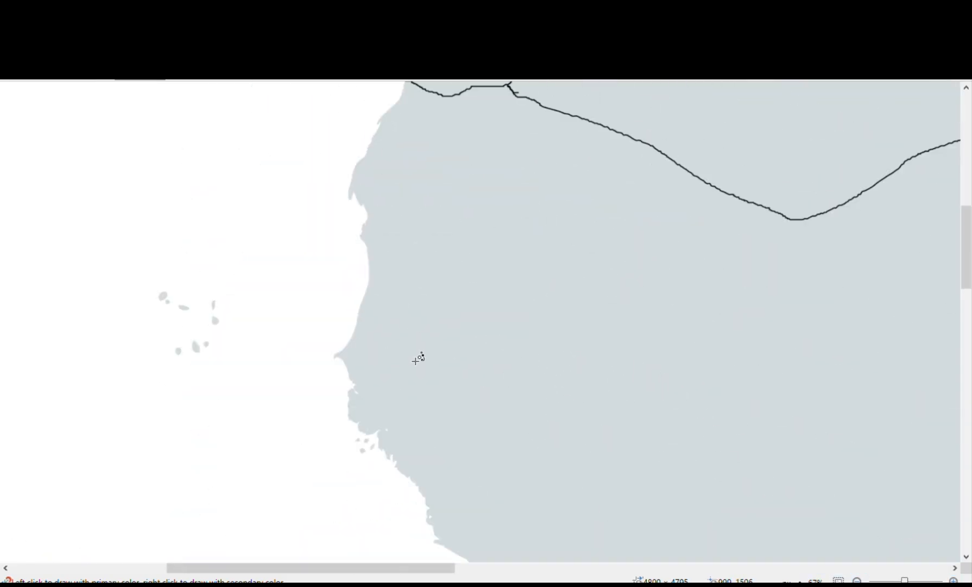
scroll(396, 333, "down", 1)
mouse_move(358, 319)
left_mouse_down()
mouse_move(658, 317)
mouse_move(687, 292)
left_mouse_up()
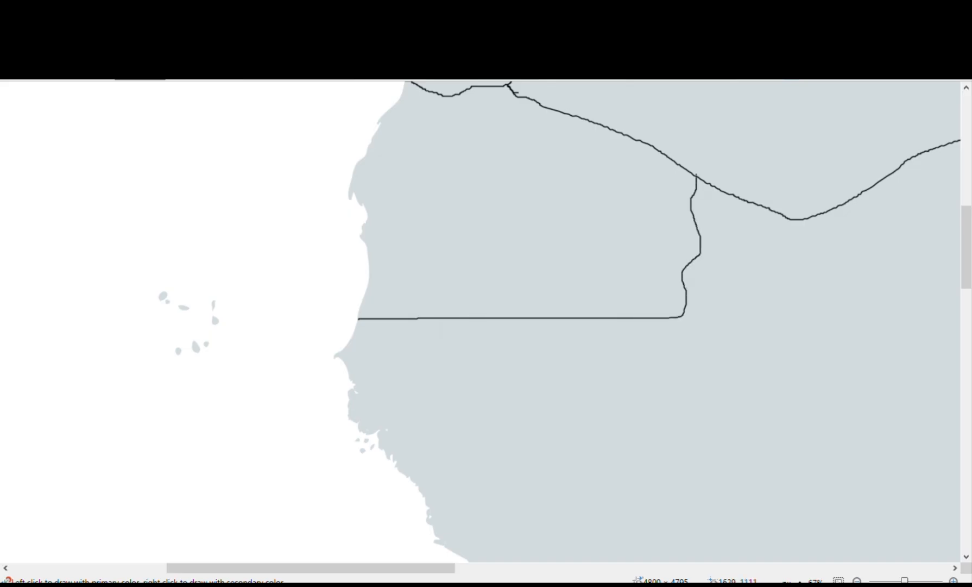
- Draw Senegal's southern and eastern border from the coast up to the Mauritania line, and outline The Gambia as a narrow strip inland from the coast
scroll(652, 354, "down", 2)
scroll(657, 358, "up", 2)
scroll(651, 361, "down", 1)
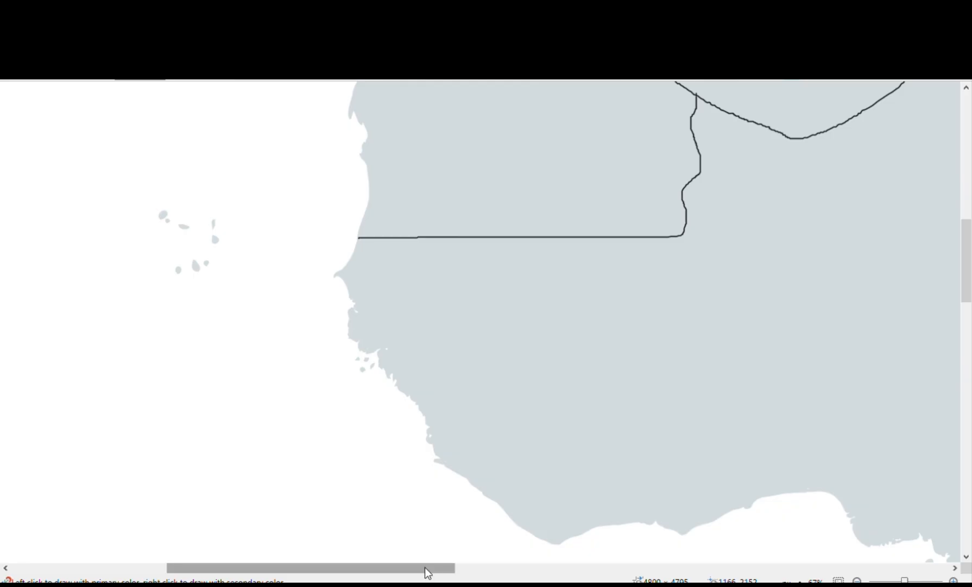
left_click_drag(425, 568, 393, 568)
scroll(506, 427, "up", 2)
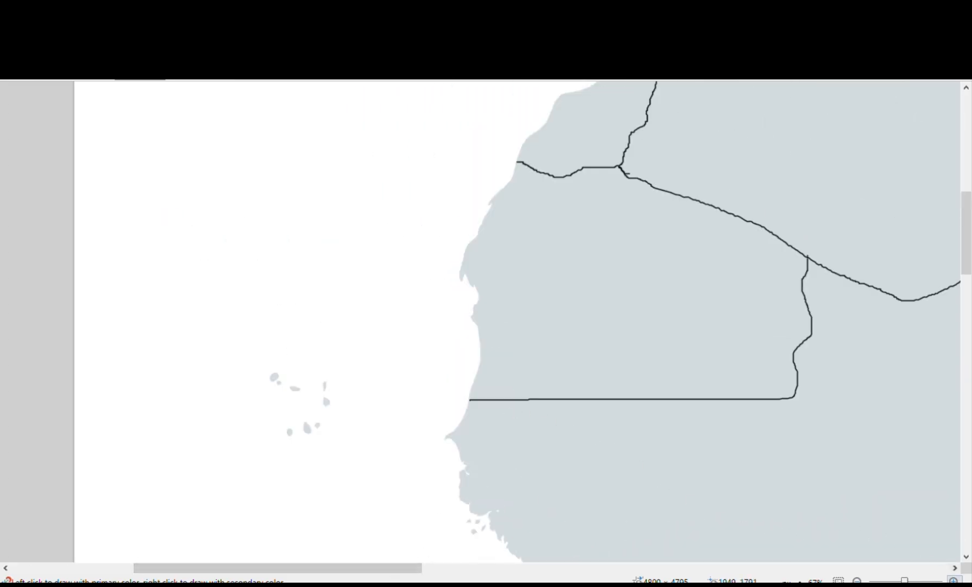
left_click(955, 580)
left_click(954, 580)
scroll(761, 413, "down", 1)
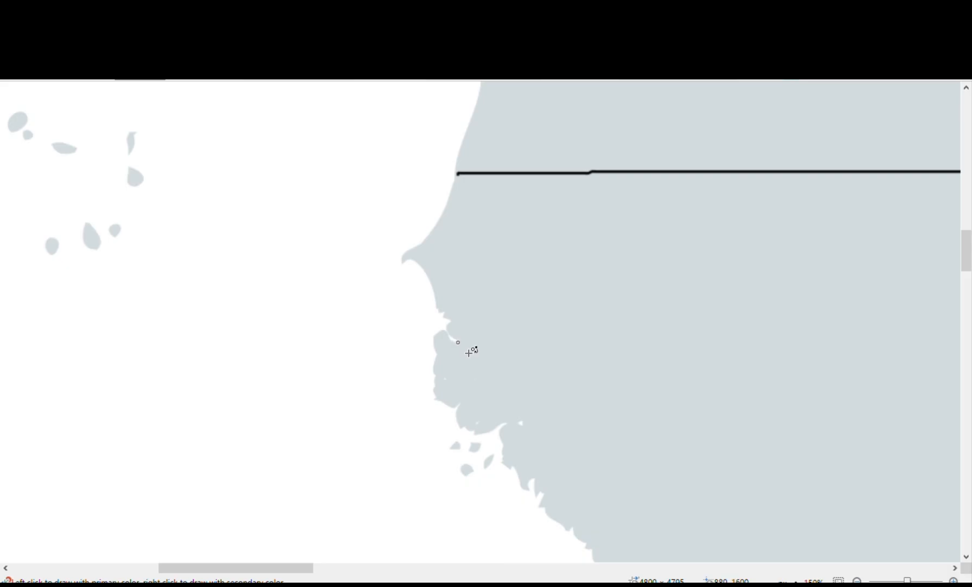
mouse_move(459, 343)
left_mouse_down()
mouse_move(563, 364)
mouse_move(655, 359)
mouse_move(682, 330)
mouse_move(771, 288)
mouse_move(781, 222)
mouse_move(743, 178)
left_mouse_up()
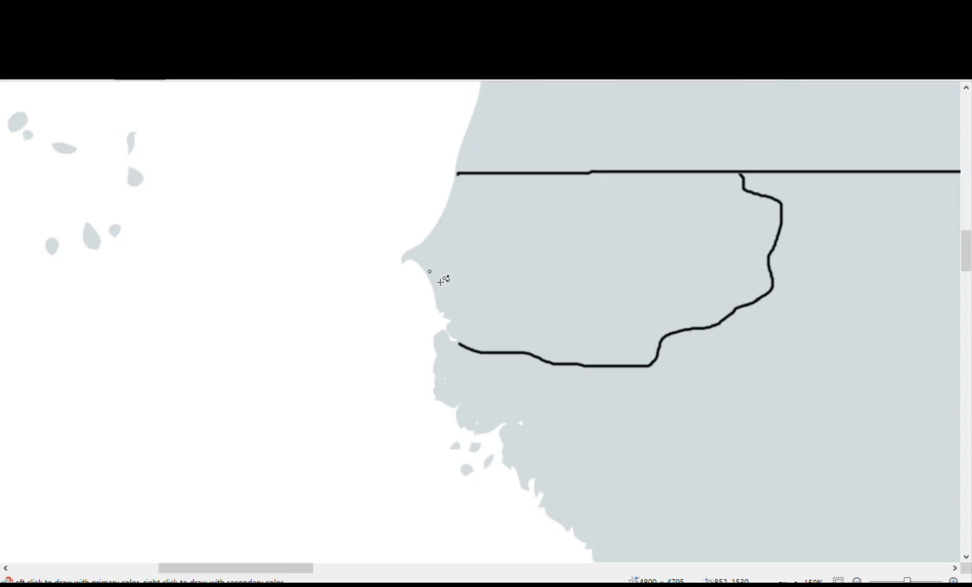
mouse_move(445, 266)
left_mouse_down()
mouse_move(570, 250)
mouse_move(620, 261)
mouse_move(673, 242)
mouse_move(686, 252)
mouse_move(618, 279)
mouse_move(550, 269)
mouse_move(484, 277)
left_mouse_up()
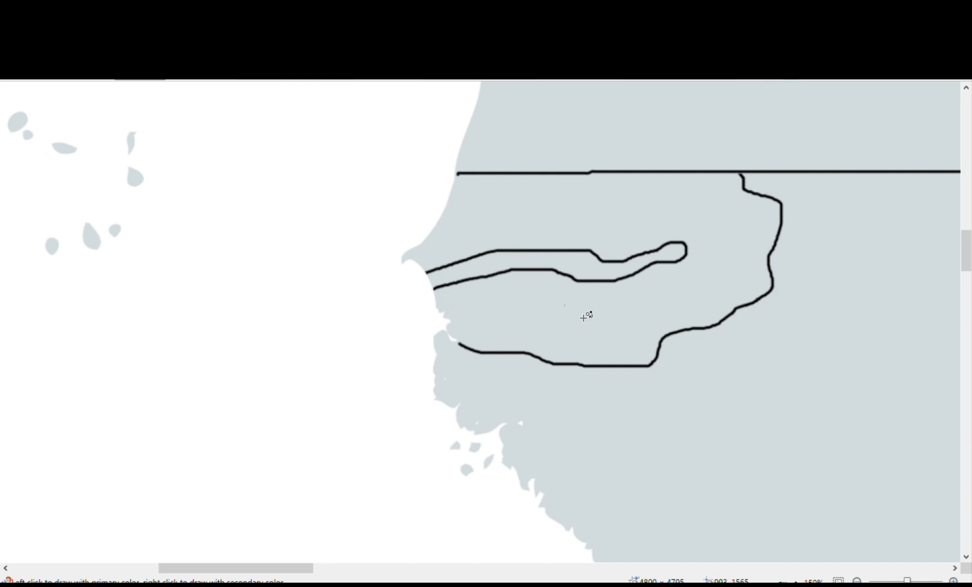
- Draw Guinea-Bissau's short eastern border from Senegal's southern border down to the coastal inlet
scroll(584, 317, "down", 3)
scroll(591, 322, "up", 6)
scroll(609, 379, "down", 2)
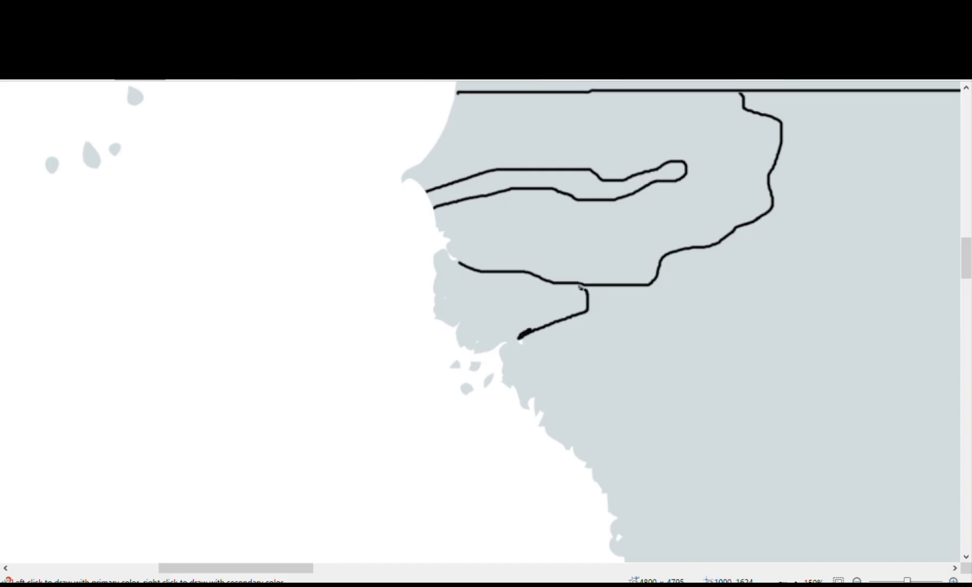
- Outline two adjoining coastal countries southeast of Guinea-Bissau, each with a curved inland border meeting the coast and sharing a junction
left_click_drag(273, 572, 320, 572)
scroll(412, 416, "down", 1)
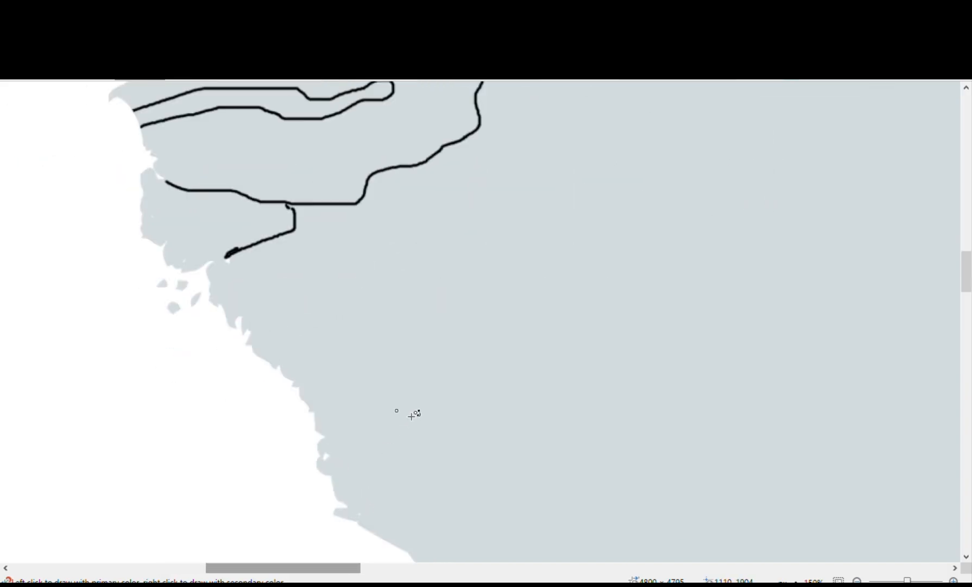
scroll(412, 416, "down", 1)
scroll(407, 406, "up", 1)
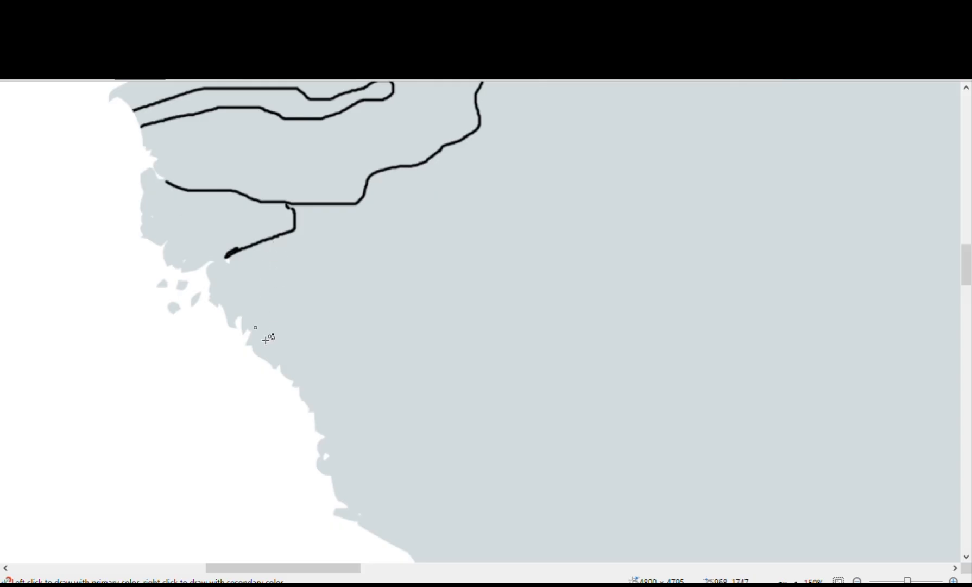
mouse_move(248, 326)
left_mouse_down()
mouse_move(295, 293)
mouse_move(341, 292)
mouse_move(423, 394)
mouse_move(425, 421)
mouse_move(412, 443)
mouse_move(369, 451)
mouse_move(343, 476)
left_mouse_up()
scroll(456, 399, "down", 5)
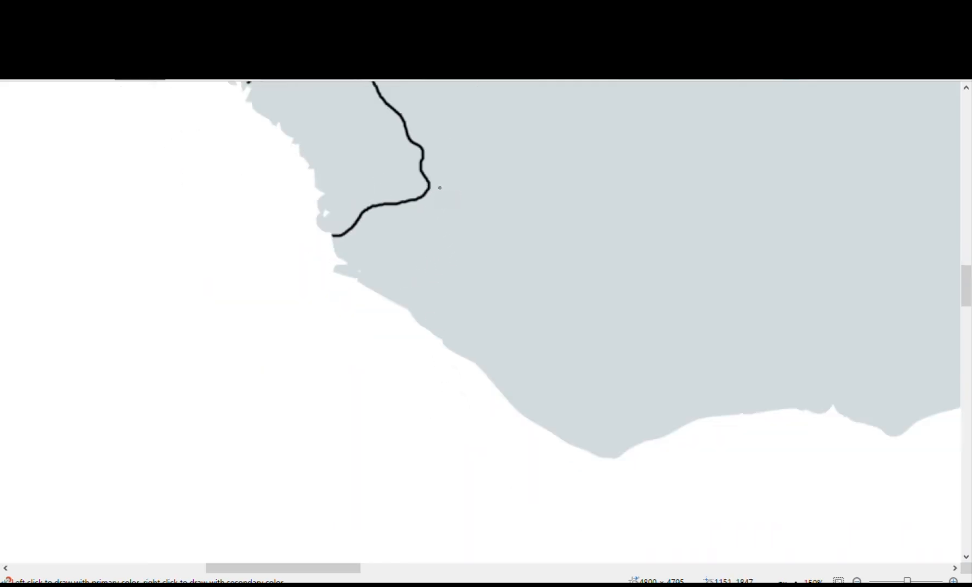
mouse_move(471, 186)
left_mouse_down()
mouse_move(501, 194)
mouse_move(525, 232)
mouse_move(501, 316)
mouse_move(437, 331)
left_mouse_up()
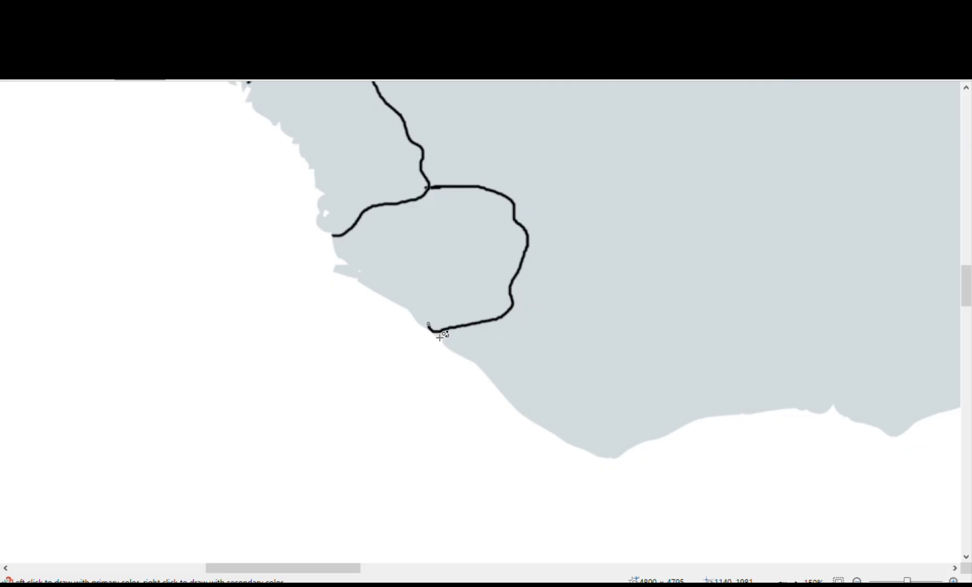
- Draw a long border from Senegal's southeastern edge, around the inland side of the two small coastal countries, down to the coast
scroll(456, 363, "up", 5)
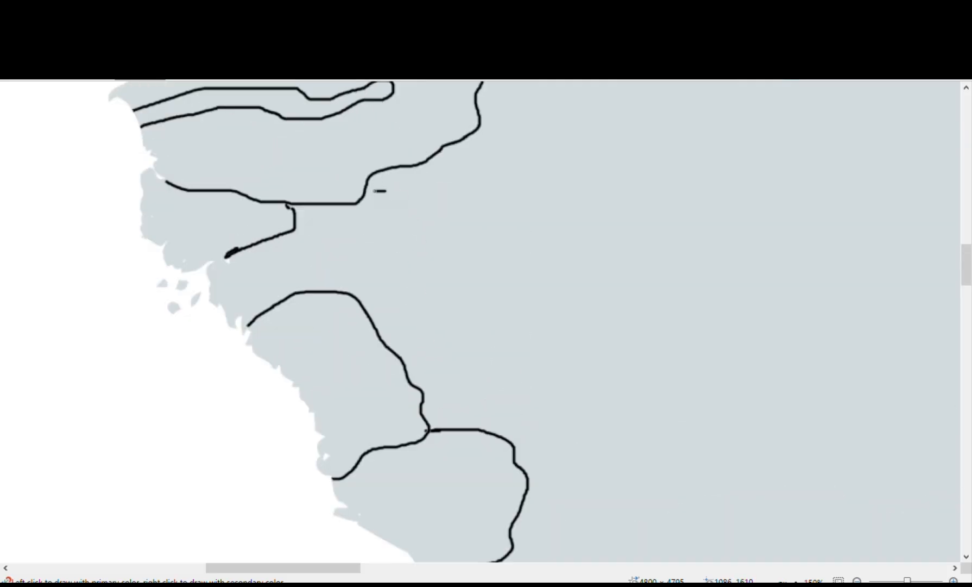
mouse_move(377, 199)
left_mouse_down()
mouse_move(415, 198)
mouse_move(497, 288)
mouse_move(603, 327)
mouse_move(610, 367)
mouse_move(645, 386)
mouse_move(631, 454)
left_mouse_up()
scroll(649, 426, "down", 5)
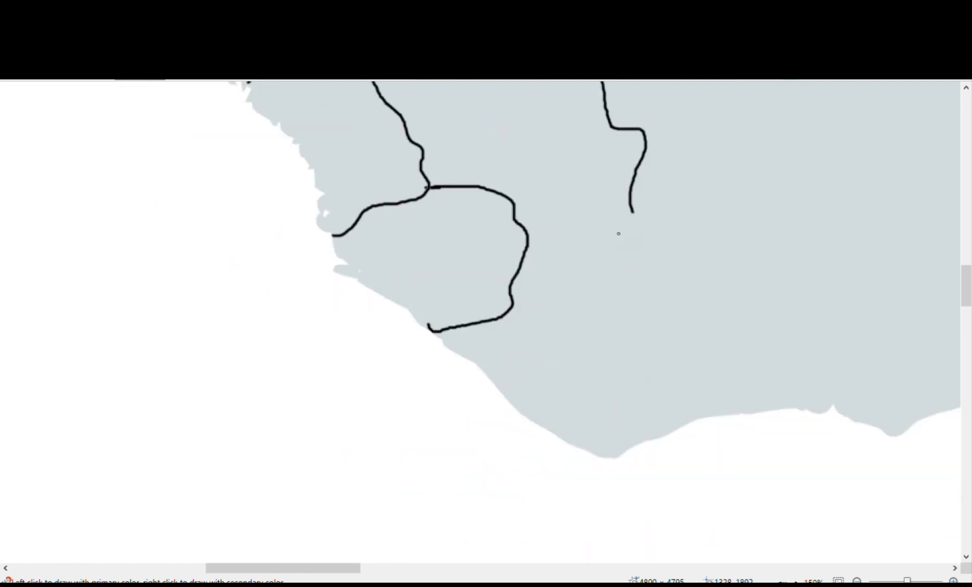
left_click(635, 211)
mouse_move(520, 357)
left_mouse_down()
mouse_move(608, 268)
mouse_move(614, 241)
left_mouse_up()
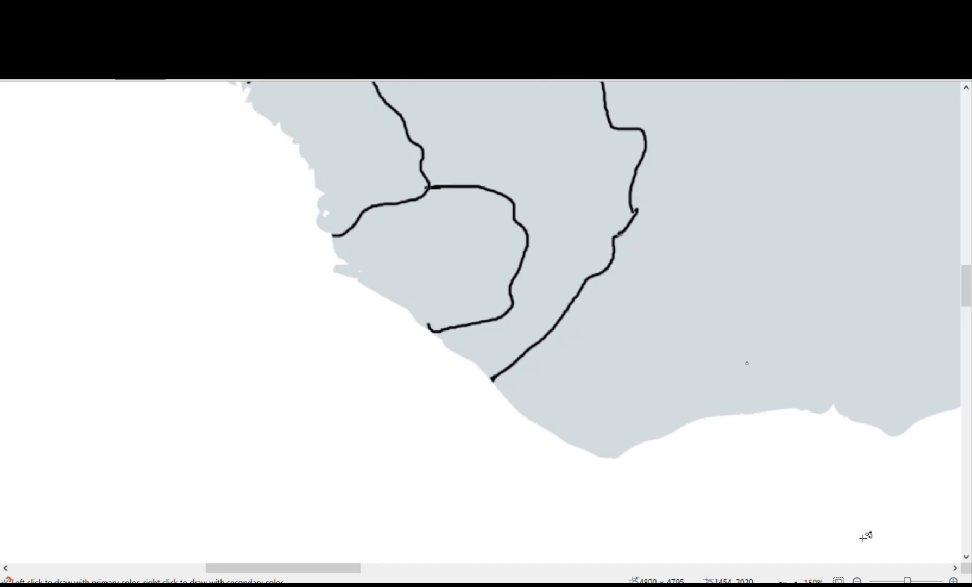
- Draw Mali's southern and eastern border from the corner of the long West African border northeast, then north to Algeria's southern border
left_click(857, 580)
left_click(858, 581)
scroll(613, 401, "up", 3)
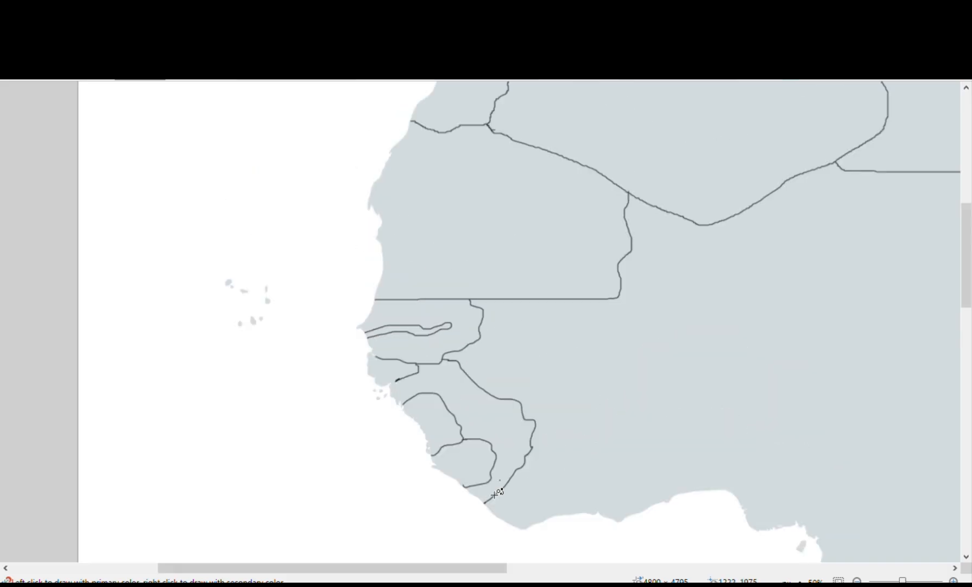
left_click_drag(436, 566, 469, 567)
scroll(494, 511, "down", 2)
scroll(494, 512, "up", 2)
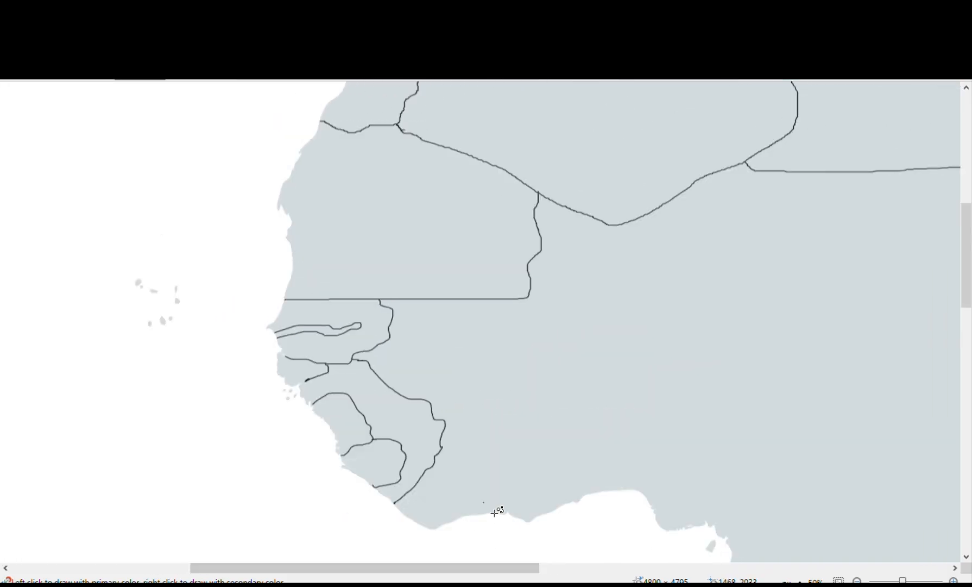
scroll(495, 510, "down", 2)
left_click_drag(441, 569, 446, 573)
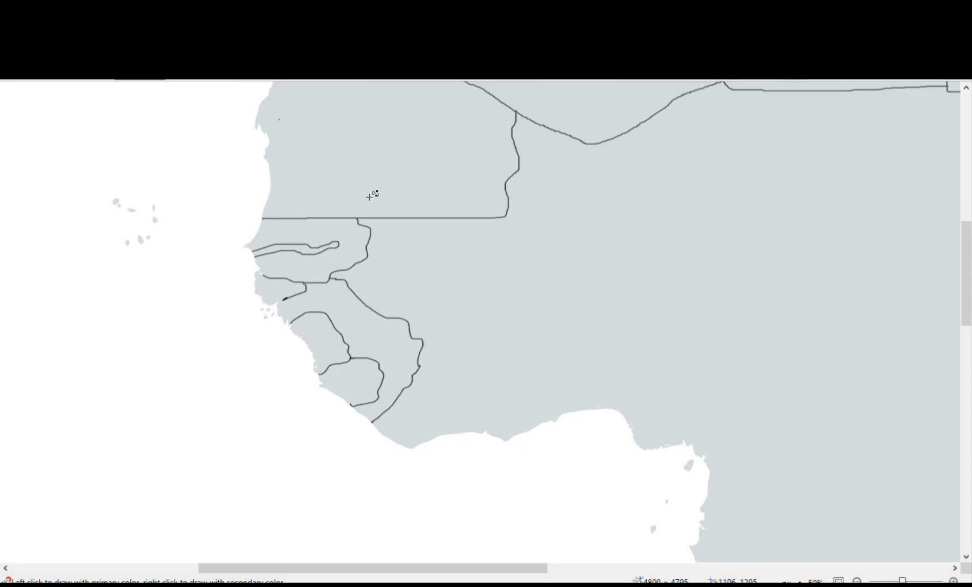
left_click(953, 581)
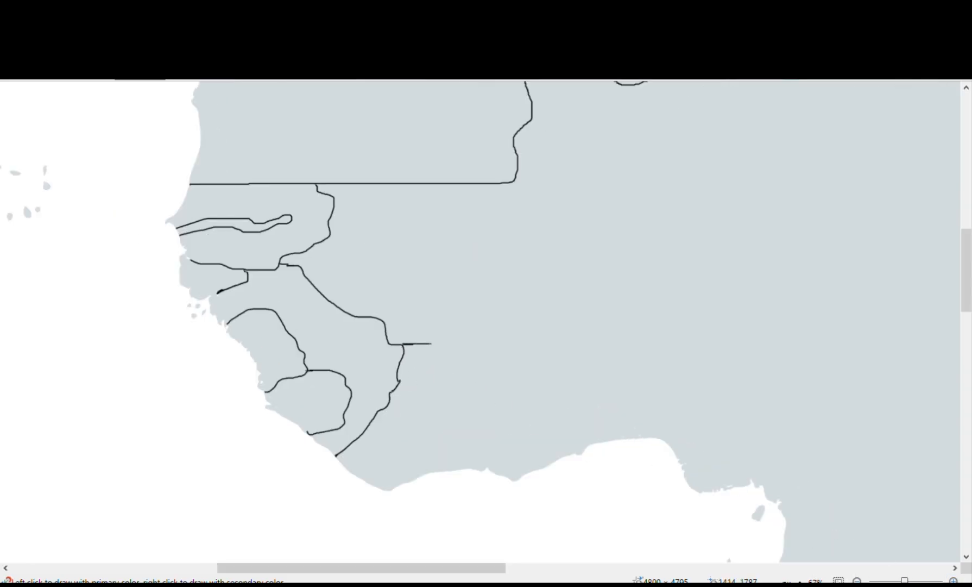
left_click_drag(432, 343, 589, 269)
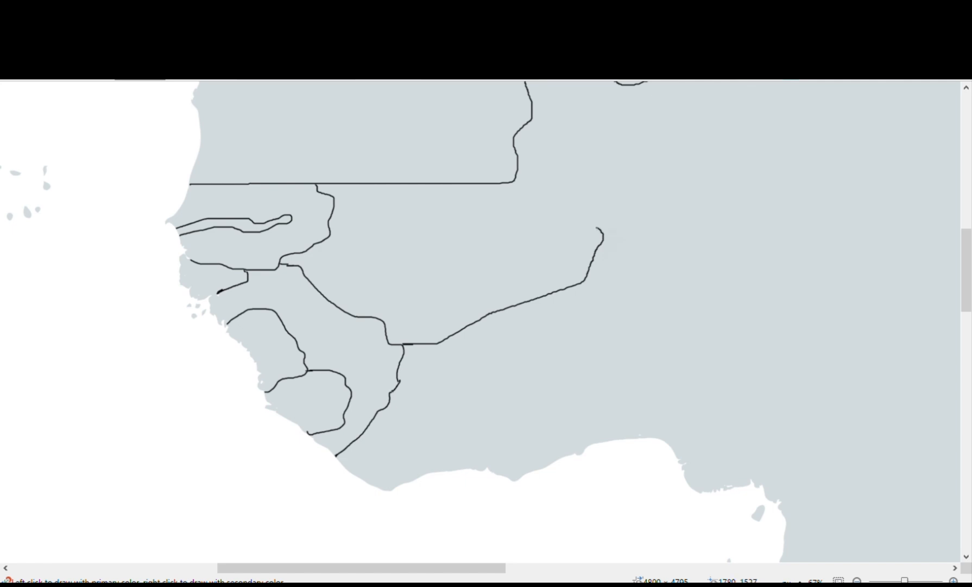
left_click_drag(618, 199, 674, 210)
scroll(712, 213, "up", 5)
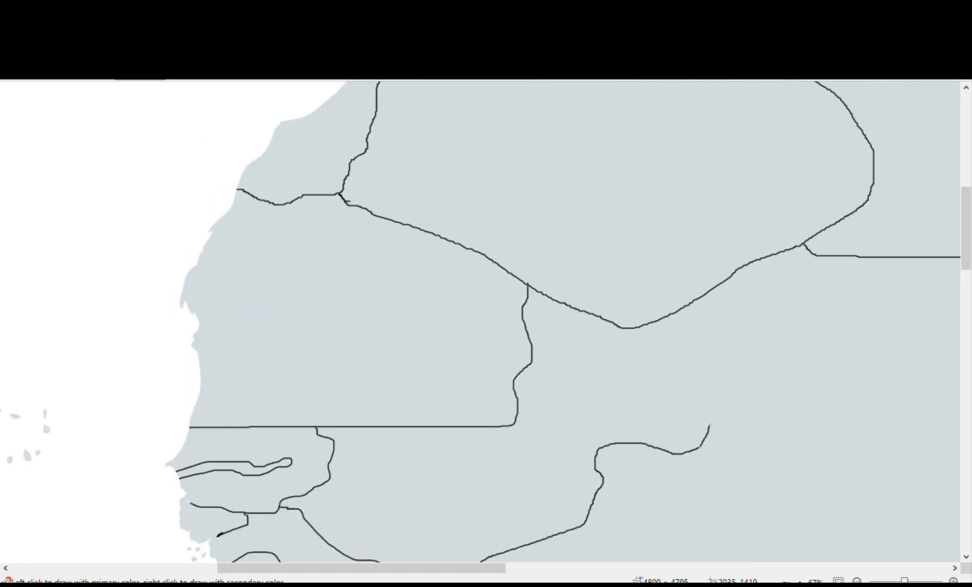
left_click_drag(710, 424, 717, 332)
scroll(730, 441, "down", 5)
- Outline a country east of Mali, running from Mali's southeastern corner eastward, around a rounded eastern end, and back to Mali's eastern border
left_click(857, 580)
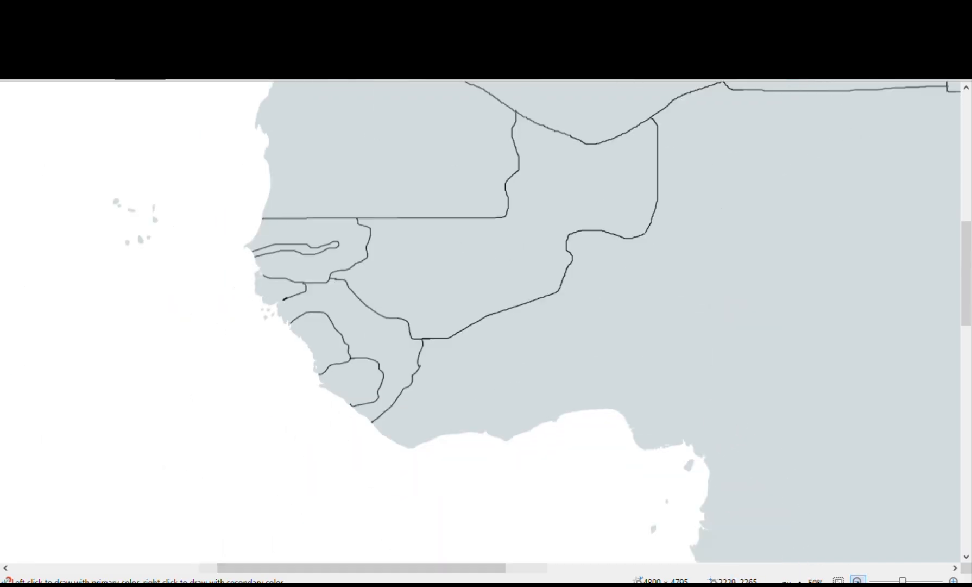
left_click(857, 580)
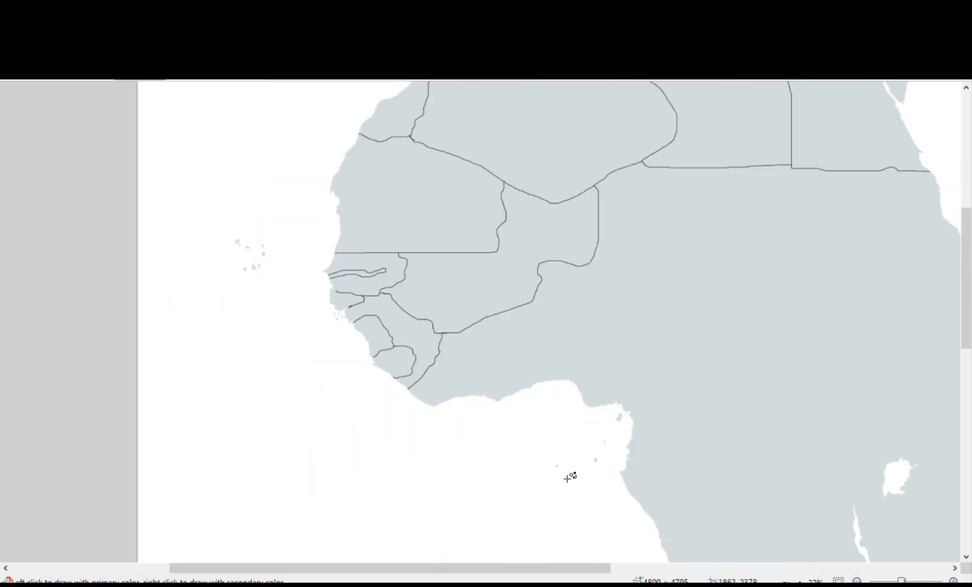
left_click_drag(451, 574, 509, 572)
scroll(512, 387, "up", 3)
scroll(707, 465, "down", 5)
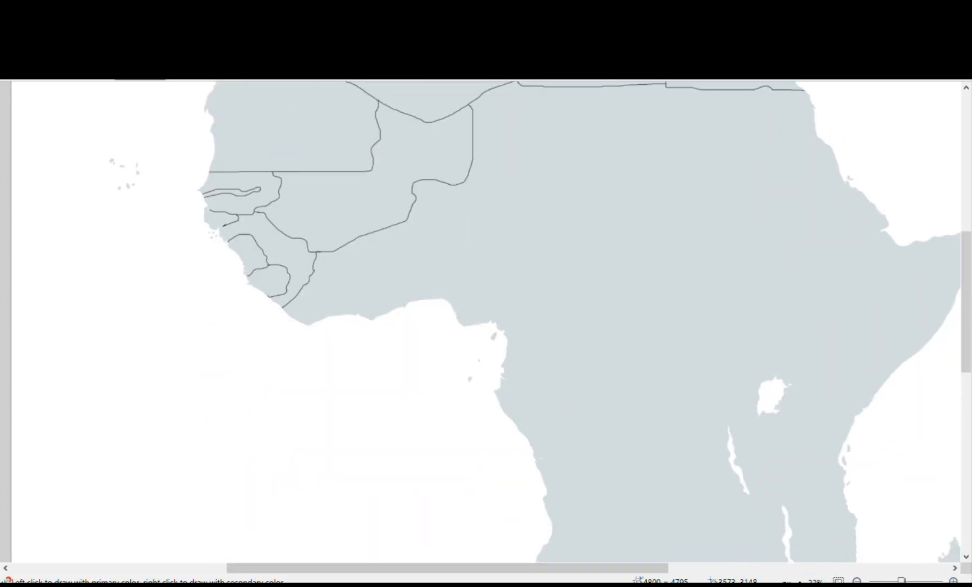
scroll(684, 418, "up", 3)
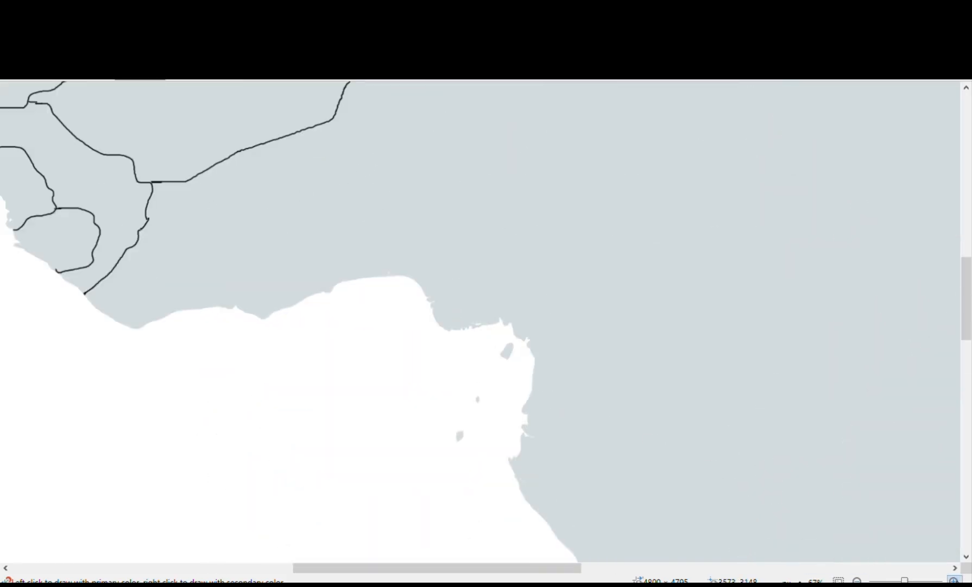
scroll(597, 397, "down", 5)
scroll(597, 397, "up", 2)
scroll(468, 228, "down", 2)
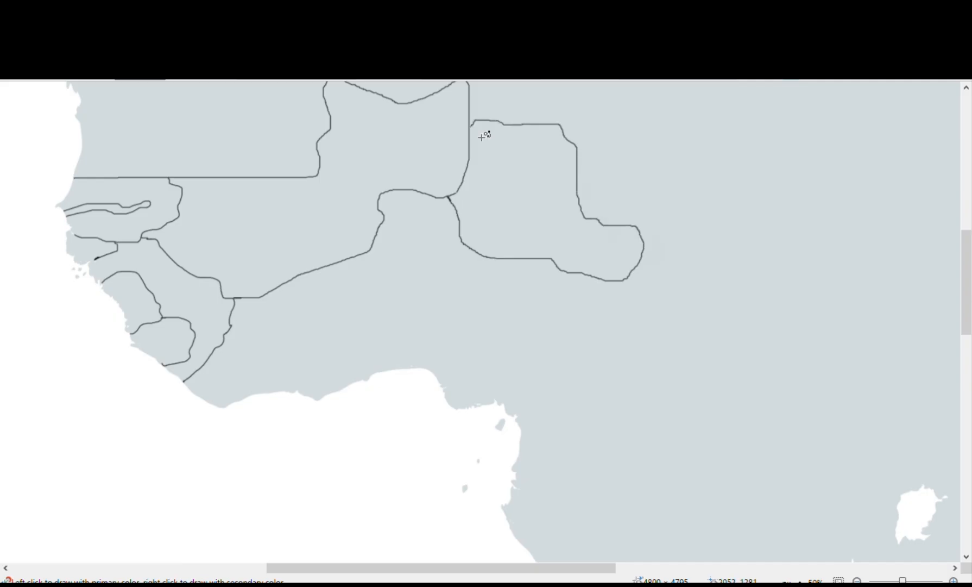
- Draw a short border from Libya's southern border to the country east of Mali and a longer curved one enclosing Chad, and activate the Color Picker
scroll(482, 138, "down", 3)
scroll(613, 267, "up", 10)
scroll(620, 314, "down", 3)
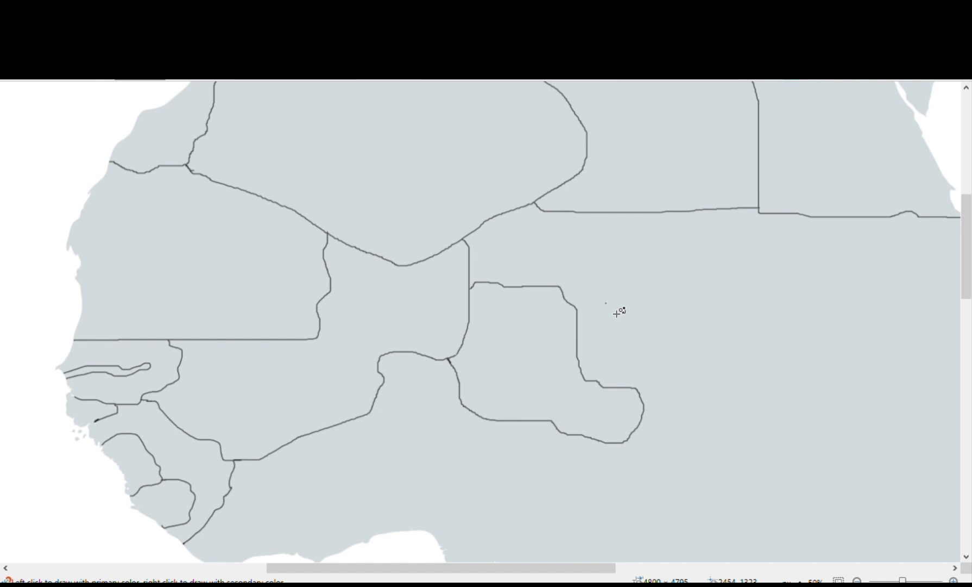
scroll(615, 319, "up", 4)
scroll(578, 426, "down", 4)
mouse_move(771, 244)
left_mouse_down()
mouse_move(772, 321)
mouse_move(754, 361)
mouse_move(689, 423)
left_mouse_up()
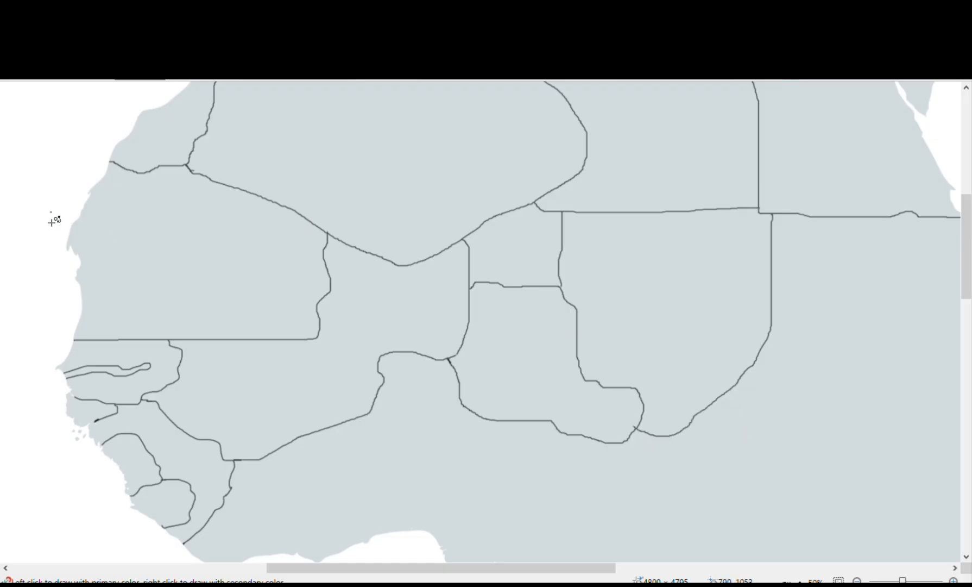
key("k")
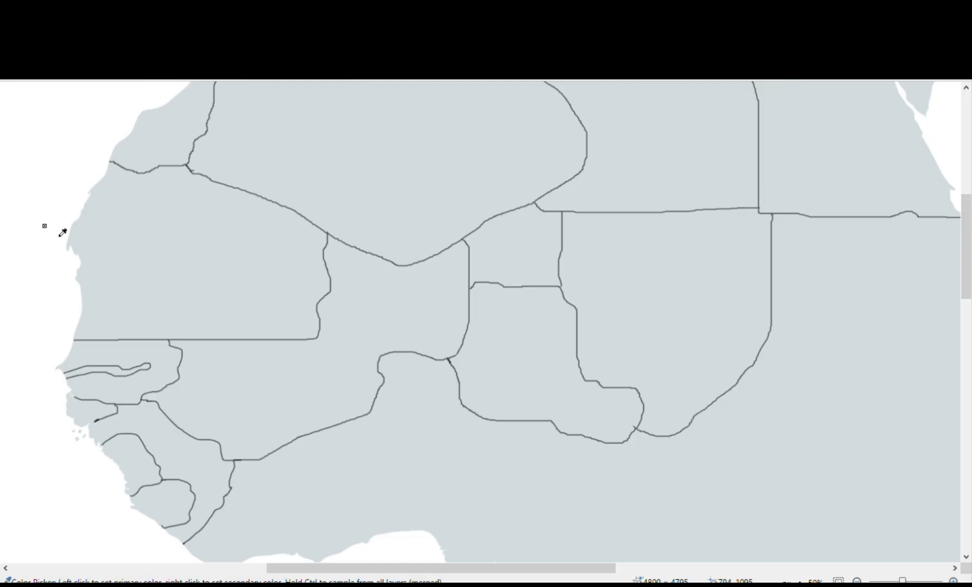
- Sample the white outside the landmass, fill the small enclosed region between Algeria, Mali and Chad with it, and return to the Pencil
left_click(5, 182)
left_click(531, 251)
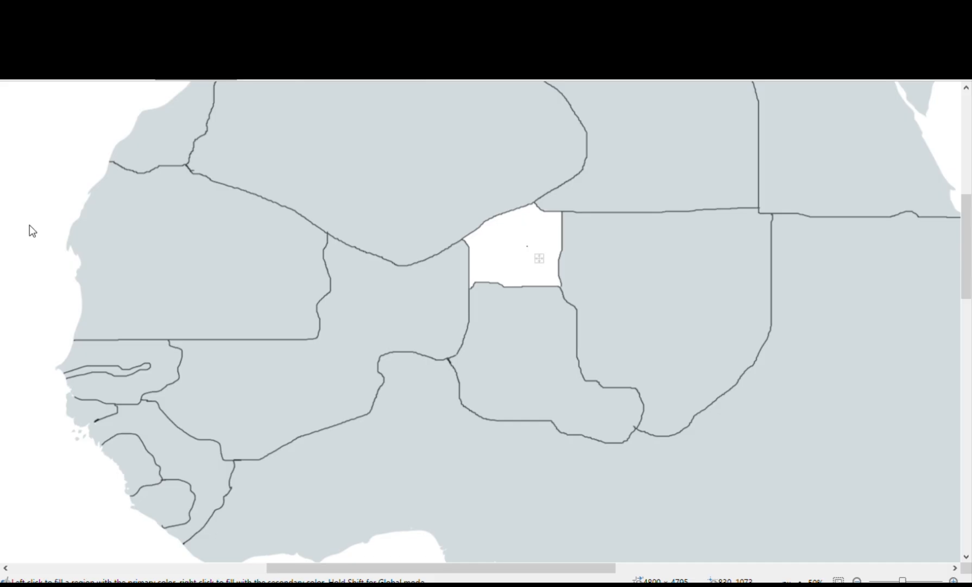
key("p")
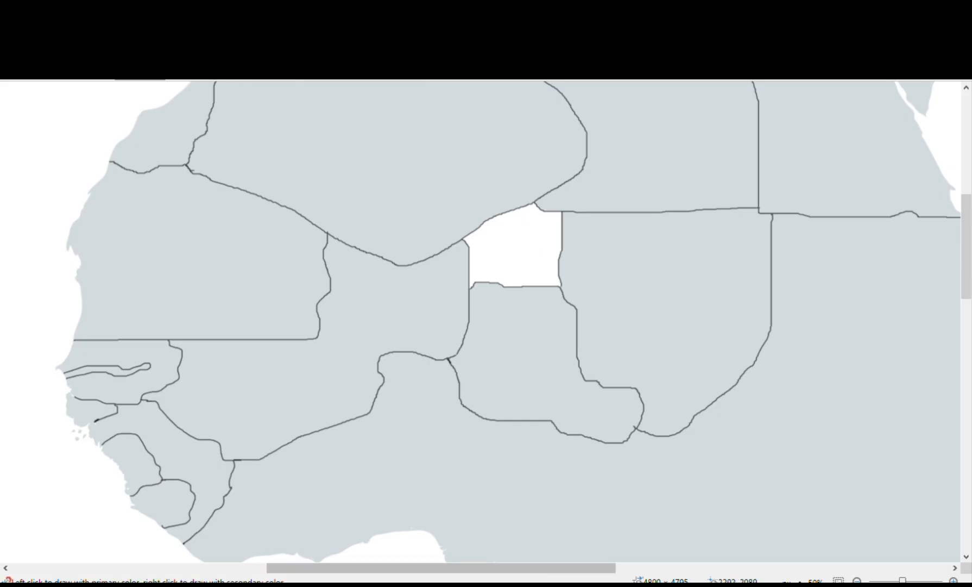
- Examine the undivided land south of Mali and Chad and along the Gulf of Guinea coast
left_click_drag(593, 569, 663, 569)
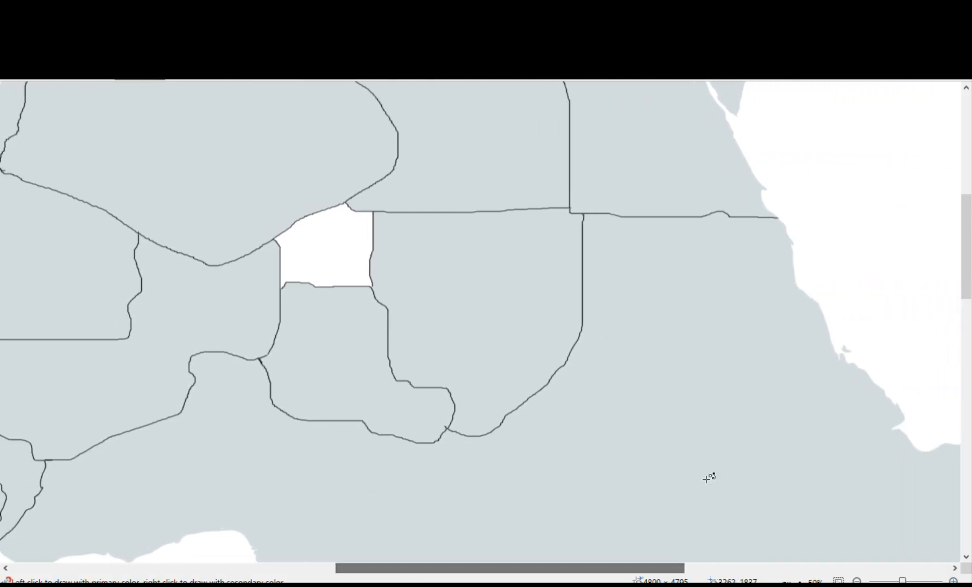
left_click_drag(604, 567, 491, 569)
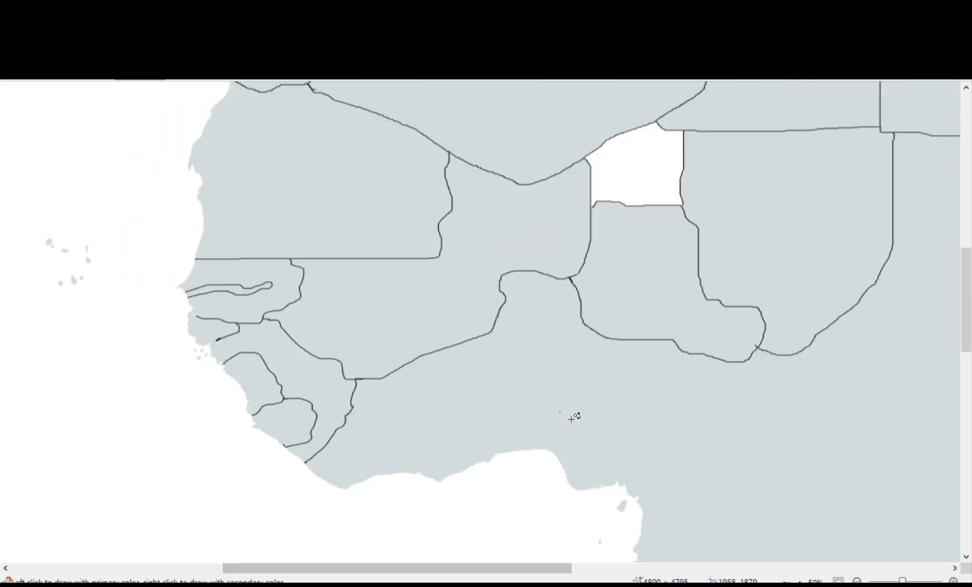
scroll(571, 418, "down", 5)
scroll(487, 421, "up", 8)
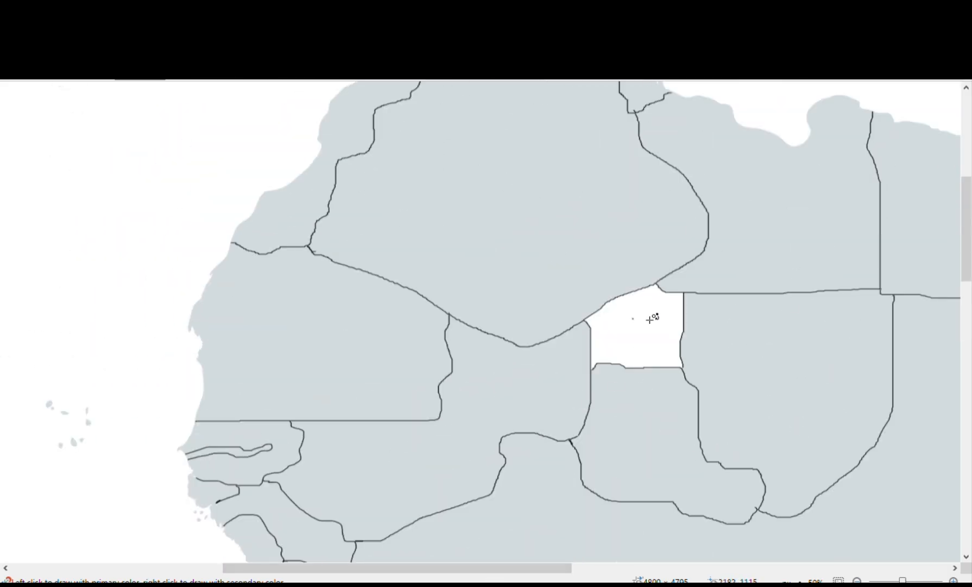
left_click_drag(428, 569, 494, 569)
scroll(483, 302, "down", 4)
scroll(470, 373, "up", 1)
scroll(464, 387, "down", 3)
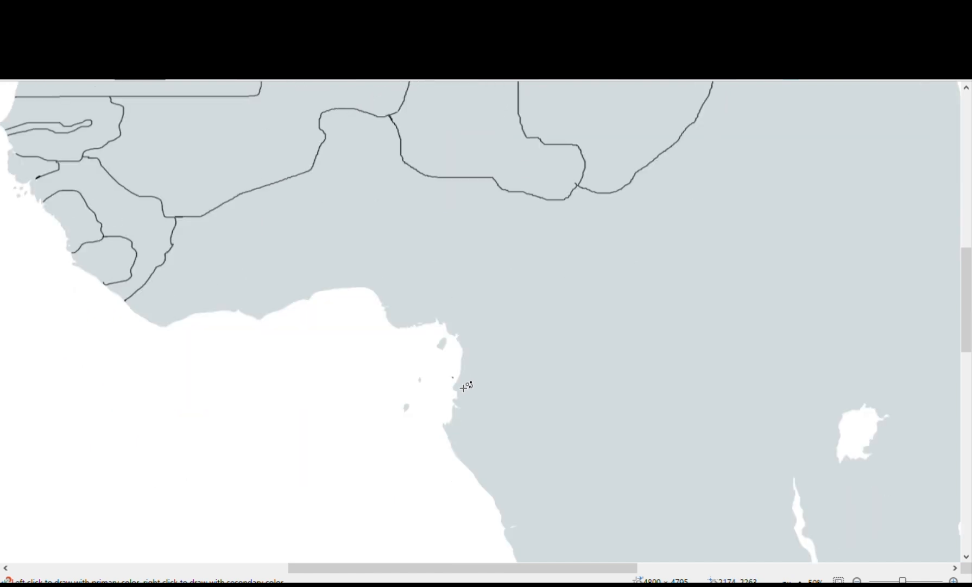
scroll(465, 387, "up", 4)
scroll(450, 430, "down", 2)
left_click_drag(421, 568, 369, 580)
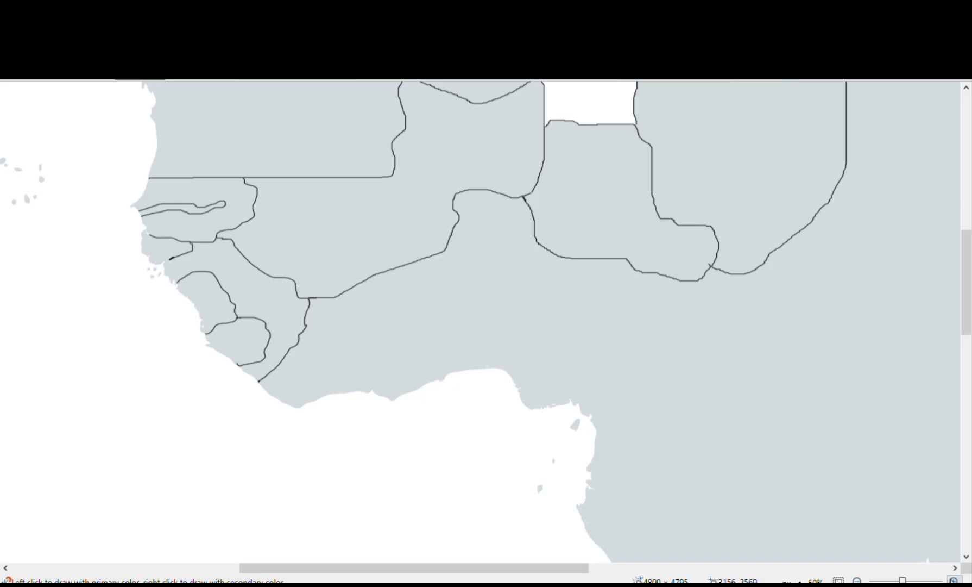
- Undo the stray white stroke and draw a black southern border closing off the small country under Mali's southeastern bulge
left_click(953, 580)
scroll(611, 202, "up", 5)
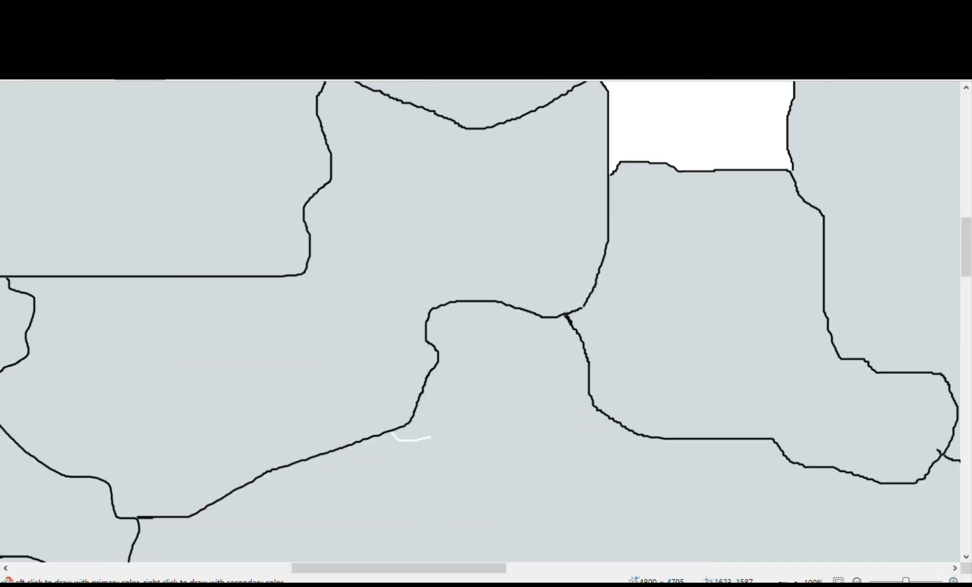
key("ctrl+z")
left_click_drag(397, 433, 562, 438)
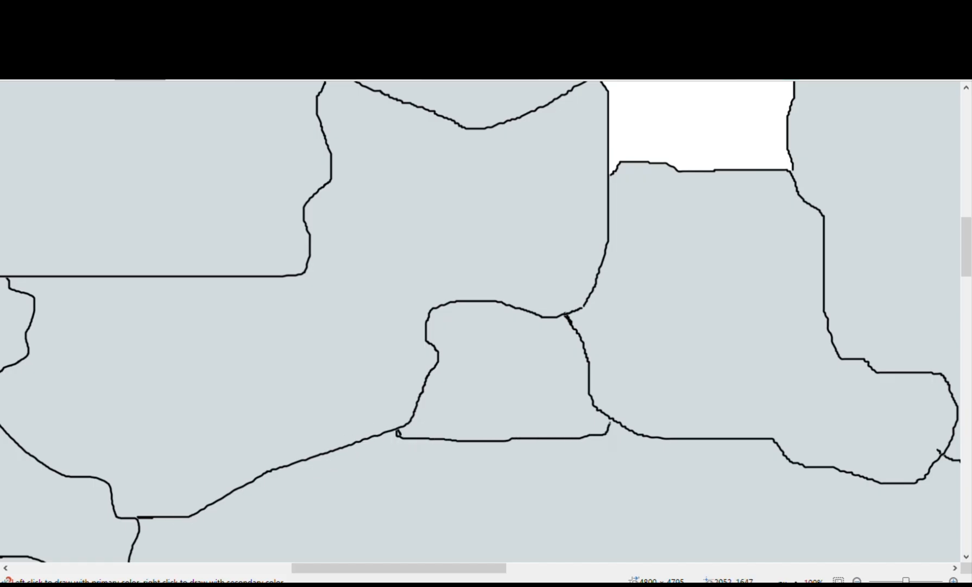
- Draw two roughly north-south borders to the Gulf of Guinea coast, from Mali's southern border and from the newly enclosed country's southwestern corner
scroll(597, 380, "down", 5)
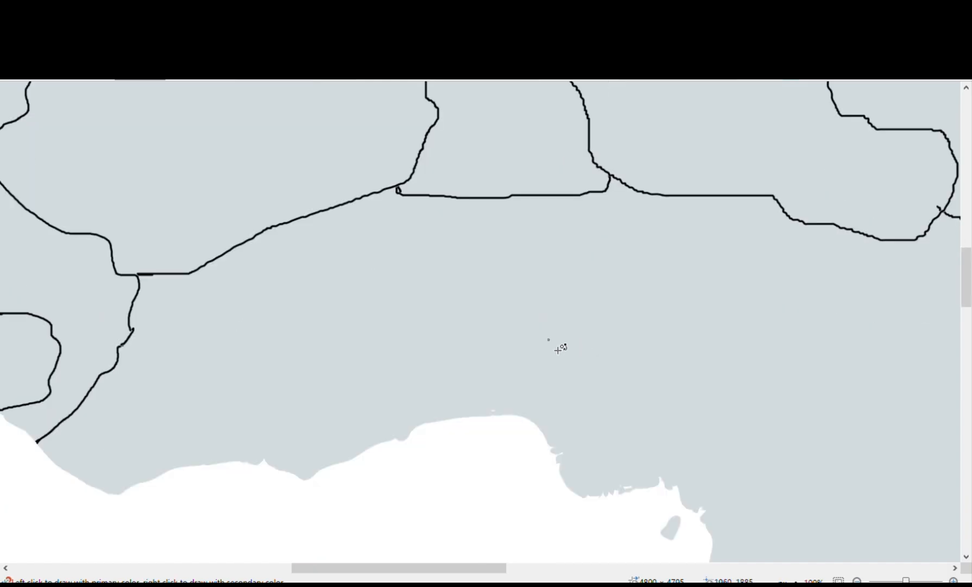
left_click_drag(489, 567, 438, 580)
scroll(437, 580, "left", 3)
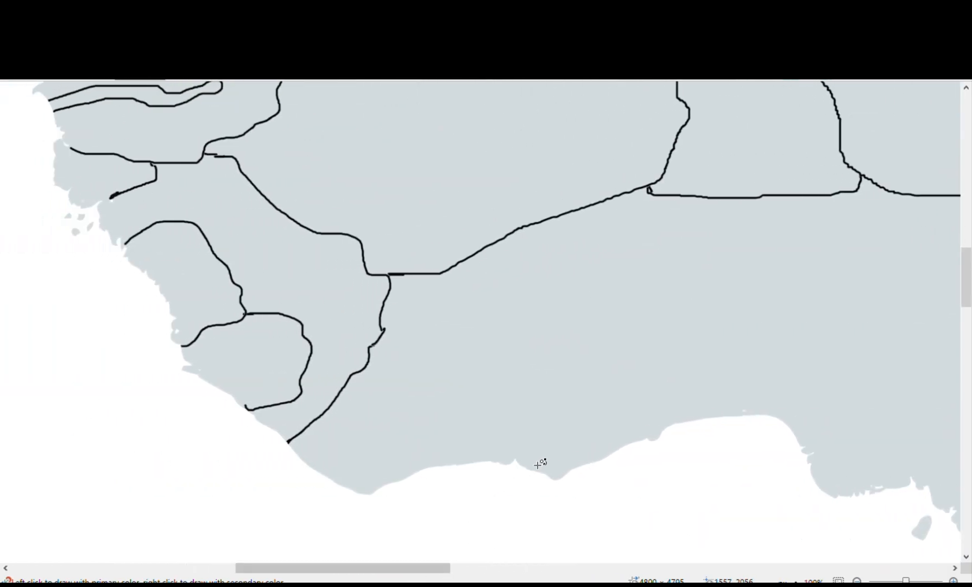
left_click_drag(515, 420, 521, 250)
key("ctrl+z")
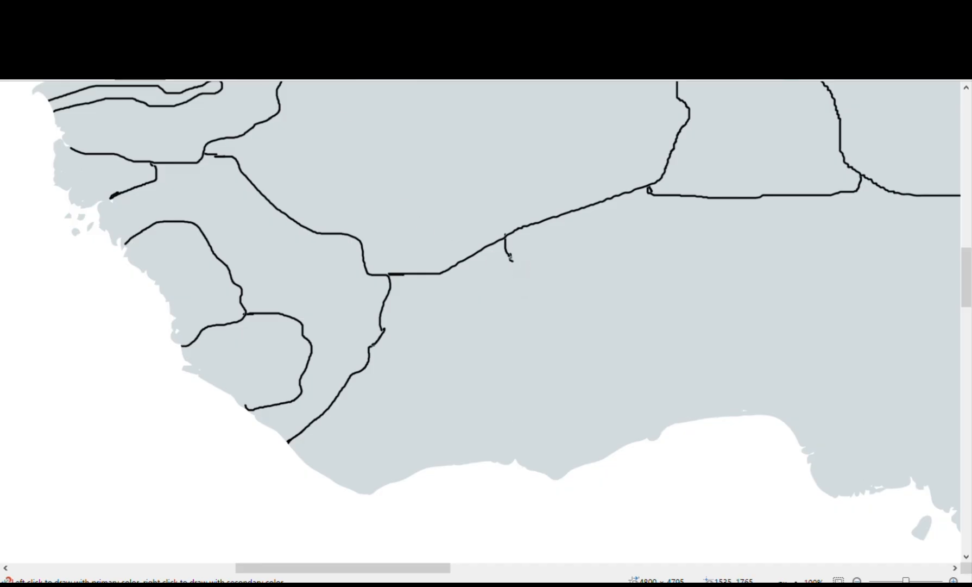
mouse_move(510, 259)
left_mouse_down()
mouse_move(539, 295)
mouse_move(546, 334)
mouse_move(519, 449)
left_mouse_up()
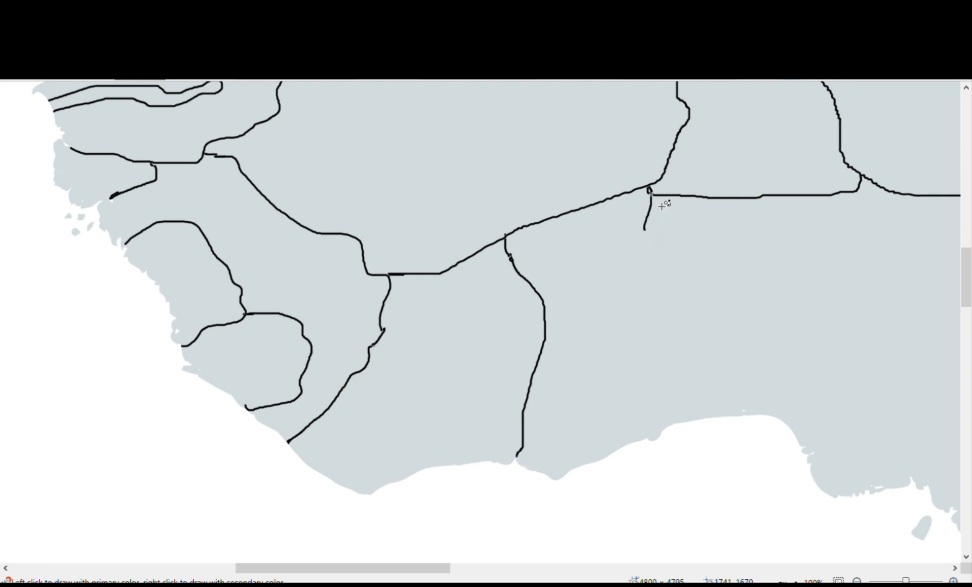
mouse_move(646, 243)
left_mouse_down()
mouse_move(670, 283)
mouse_move(669, 341)
mouse_move(684, 379)
mouse_move(675, 416)
left_mouse_up()
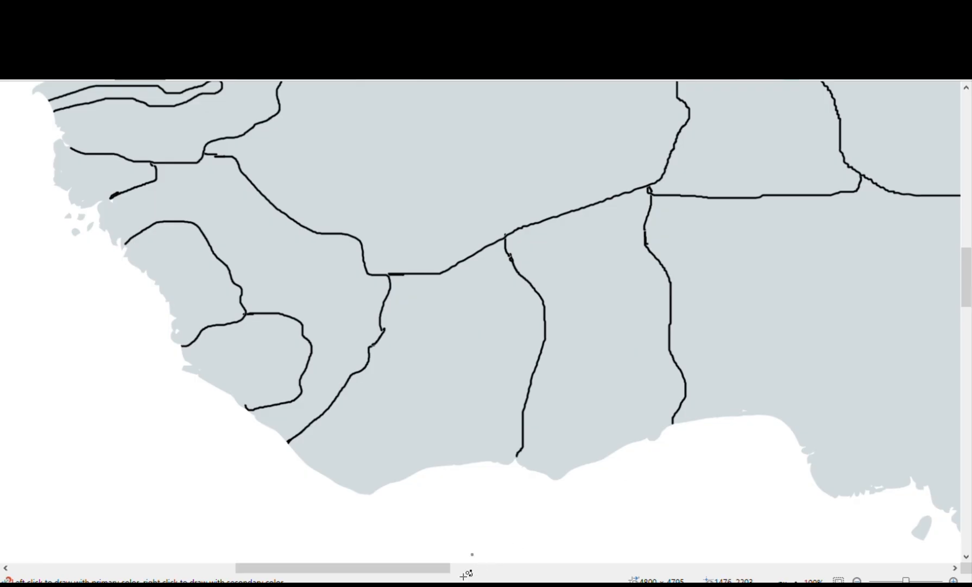
- Draw two more narrow-set borders from the small enclosed country's southern edge down to the Gulf of Guinea coast
left_click_drag(465, 568, 518, 568)
scroll(454, 225, "up", 6)
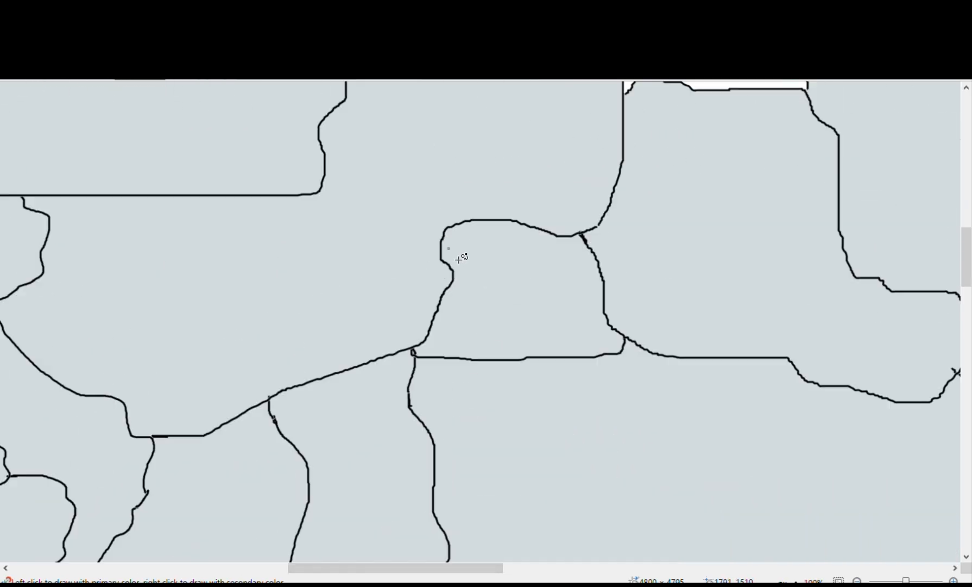
scroll(461, 257, "down", 3)
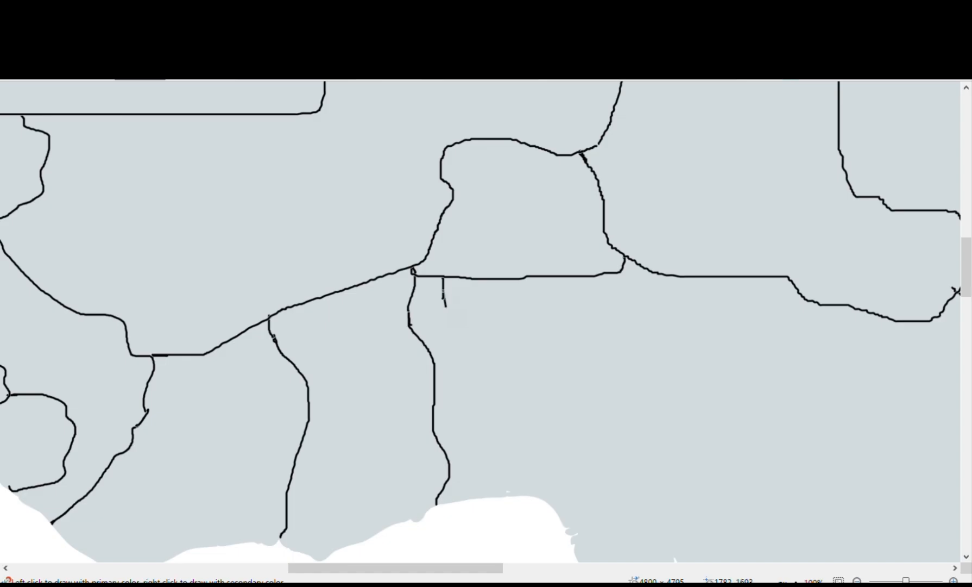
left_click_drag(467, 365, 468, 425)
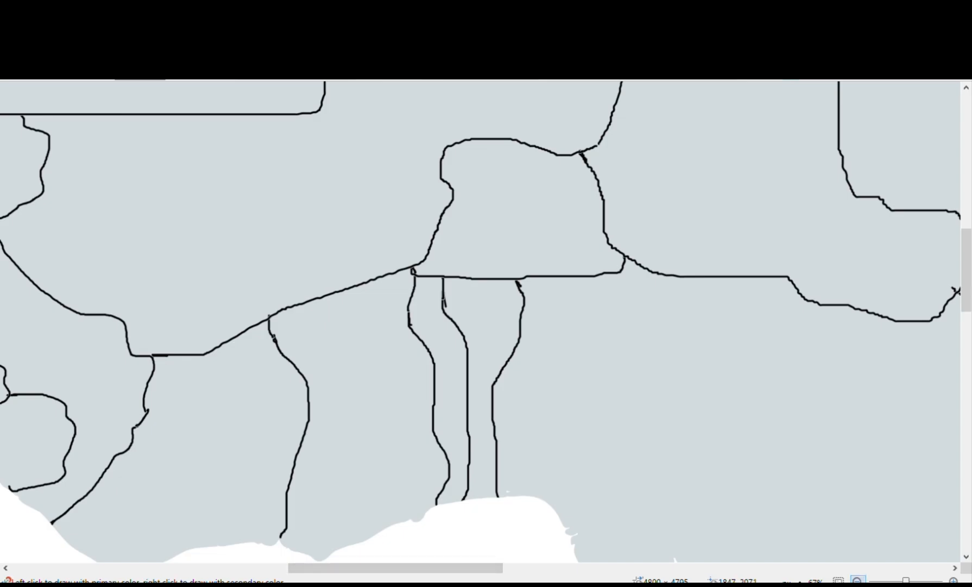
- Draw Nigeria's eastern border from the inner corner of the Gulf of Guinea northeast to the country east of Mali
left_click(857, 580)
left_click(857, 580)
left_click(857, 580)
scroll(637, 343, "up", 3)
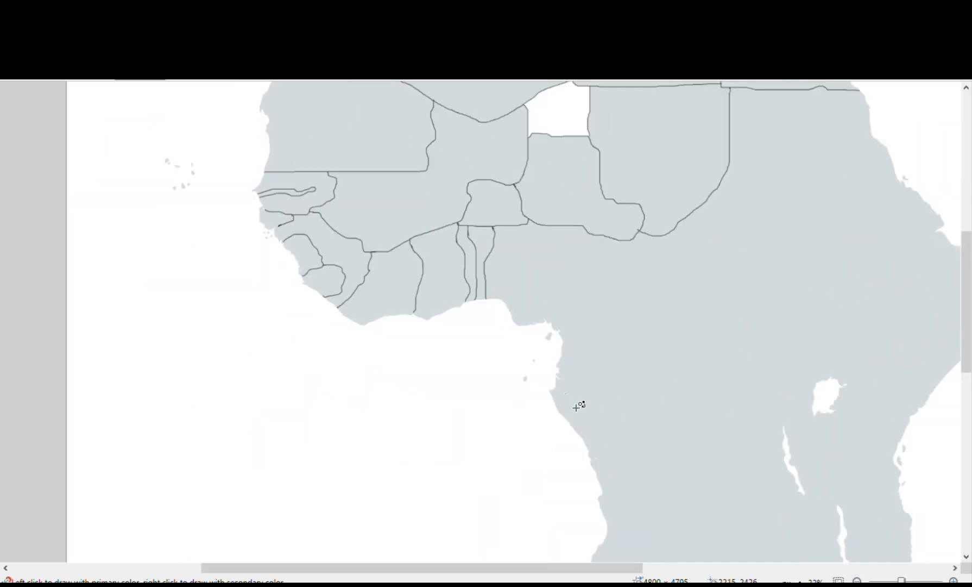
left_click_drag(461, 568, 526, 571)
scroll(598, 392, "up", 6)
scroll(599, 392, "down", 3)
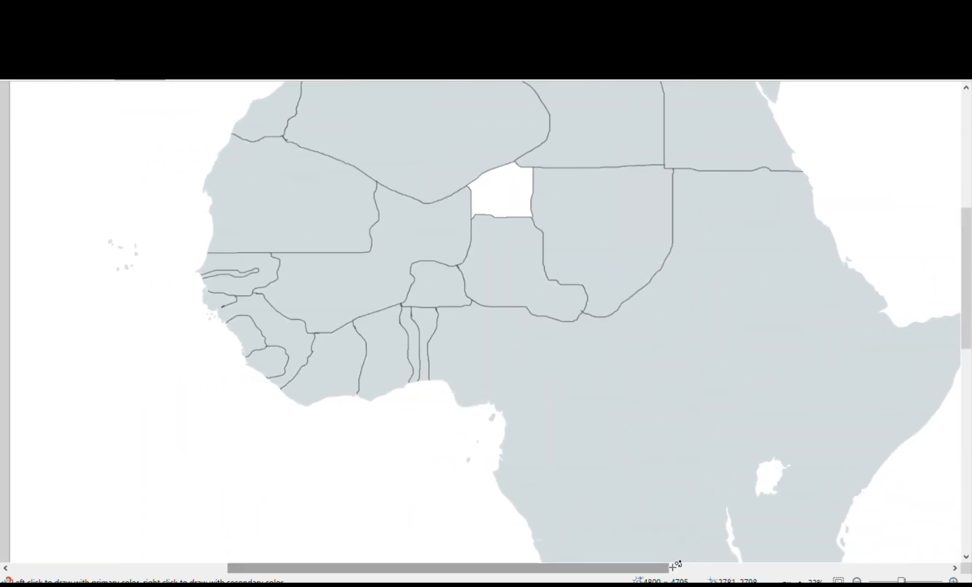
left_click(954, 580)
left_click(954, 580)
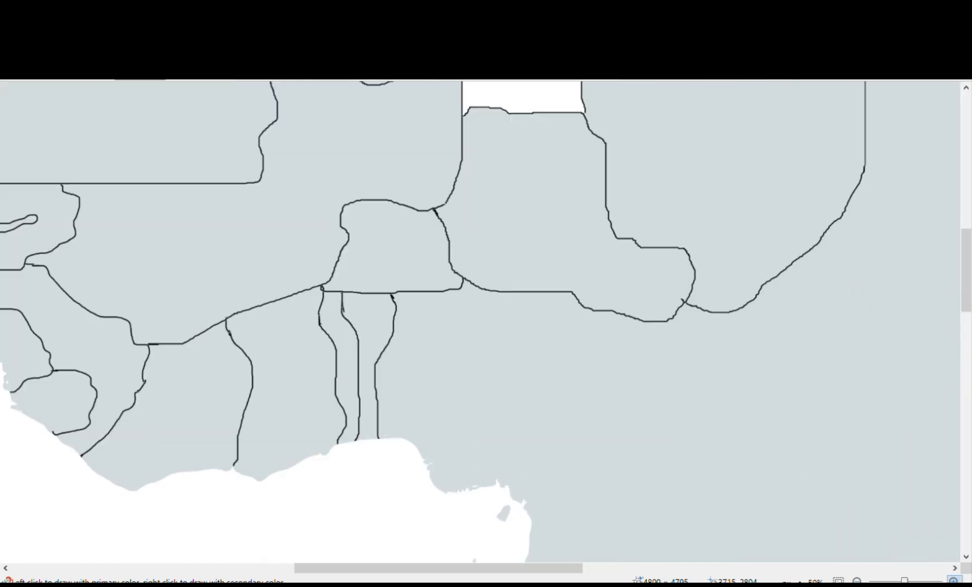
scroll(842, 293, "down", 2)
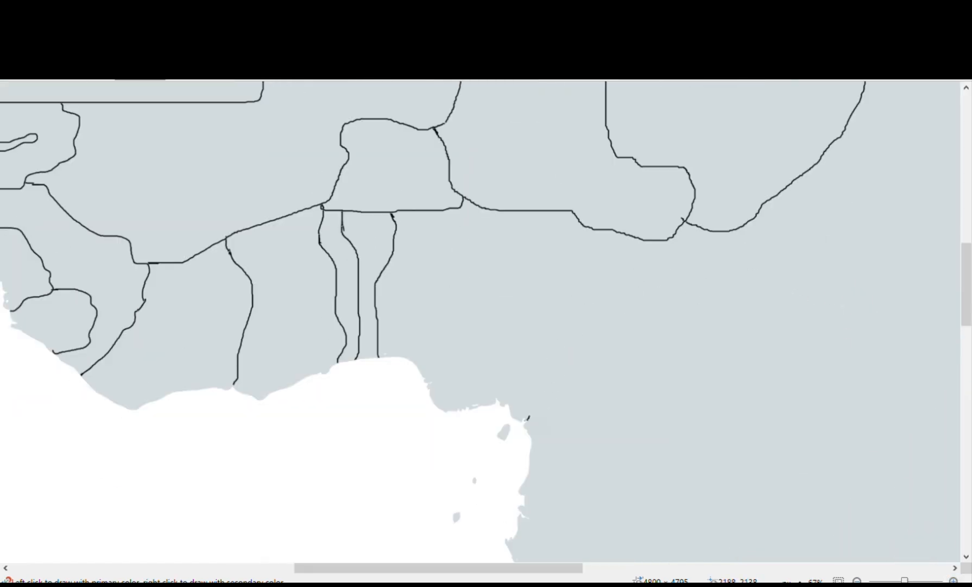
left_click_drag(536, 412, 617, 281)
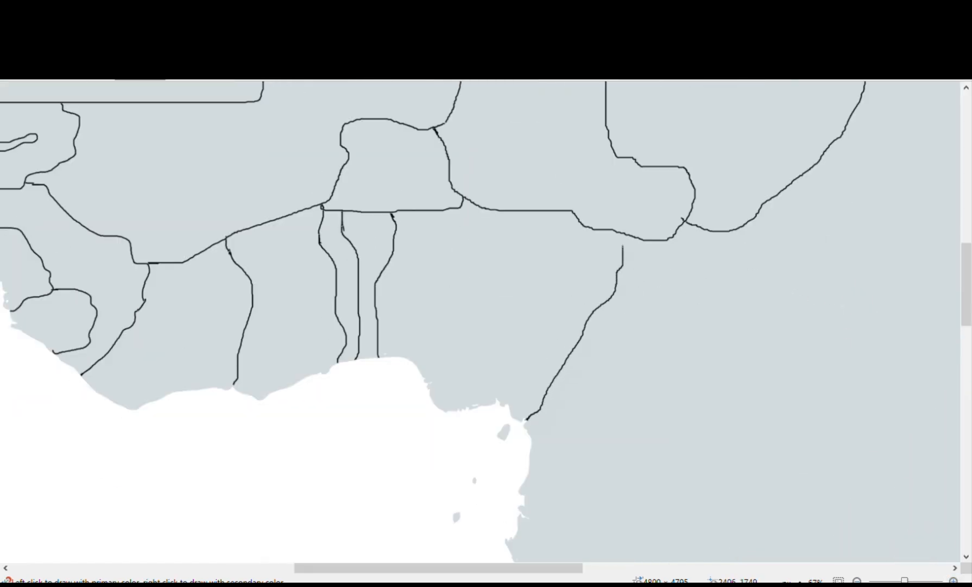
- Outline Cameroon with a border running south from the country east of Mali to a point, and back west to the coast
left_click_drag(438, 568, 468, 568)
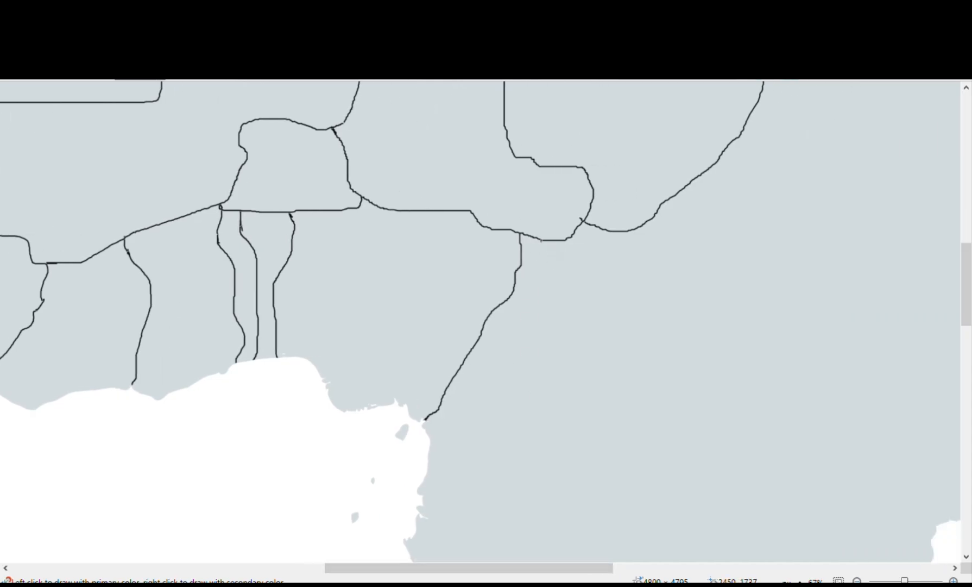
left_click_drag(541, 239, 553, 397)
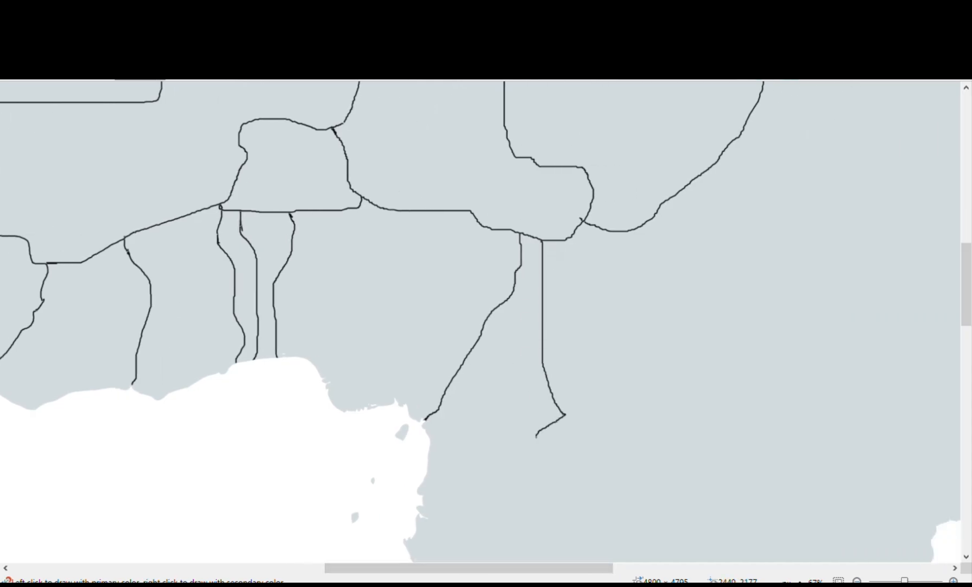
left_click_drag(499, 451, 429, 447)
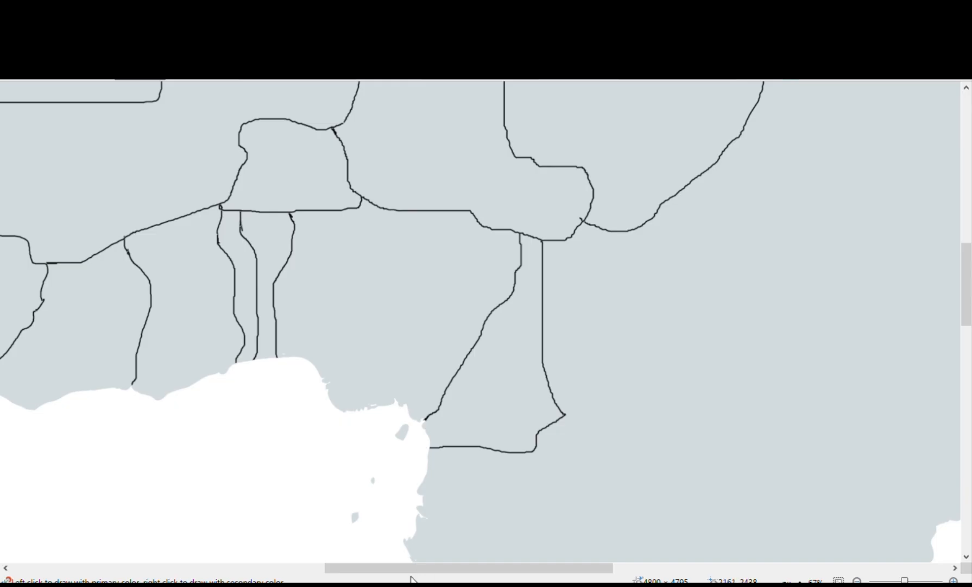
- Start Sudan's southeastern border with a short stroke running south from the Red Sea coast
left_click_drag(412, 570, 554, 570)
scroll(495, 482, "up", 6)
scroll(479, 461, "down", 3)
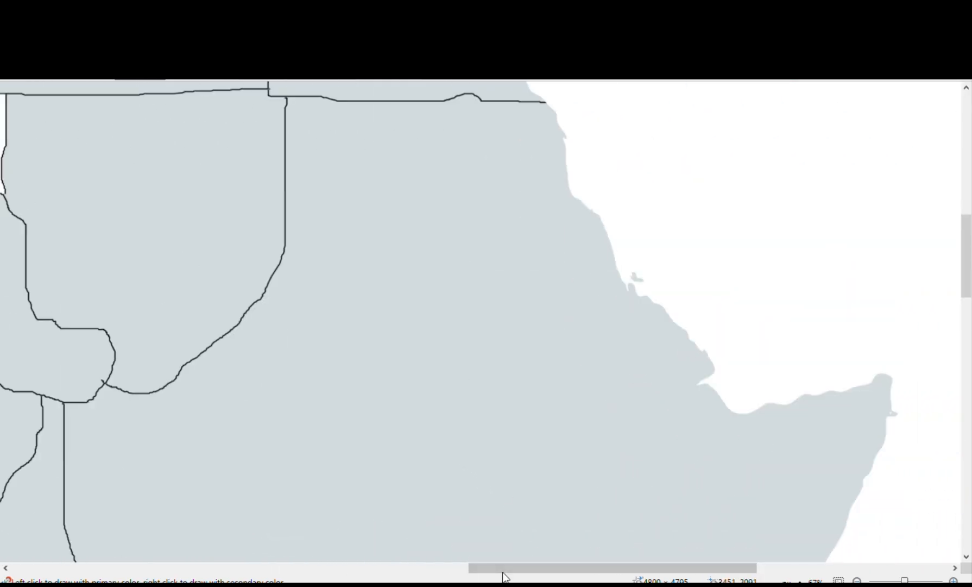
left_click_drag(504, 568, 492, 568)
mouse_move(644, 304)
left_mouse_down()
mouse_move(652, 269)
mouse_move(641, 318)
left_mouse_up()
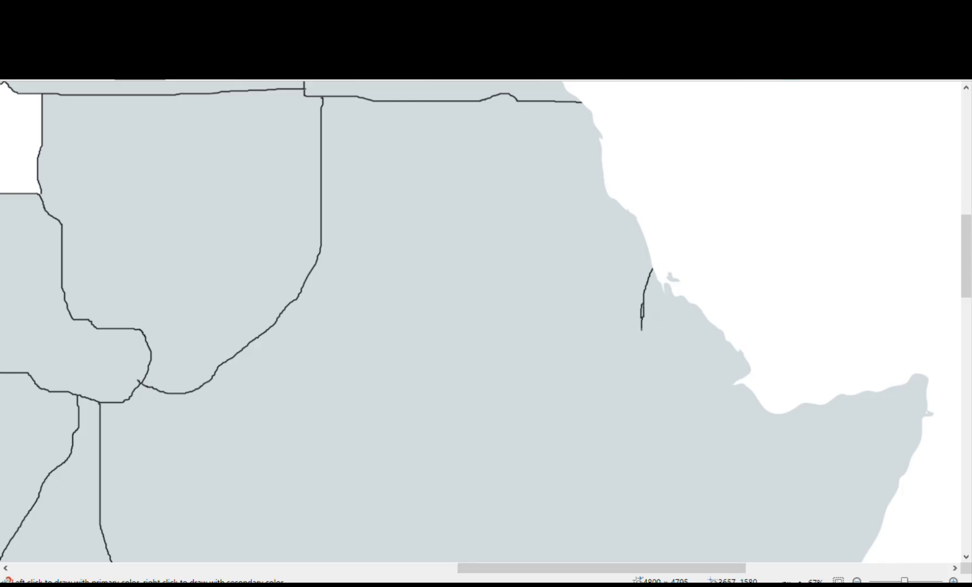
mouse_move(565, 416)
left_mouse_down()
mouse_move(490, 444)
mouse_move(354, 433)
mouse_move(306, 406)
left_mouse_up()
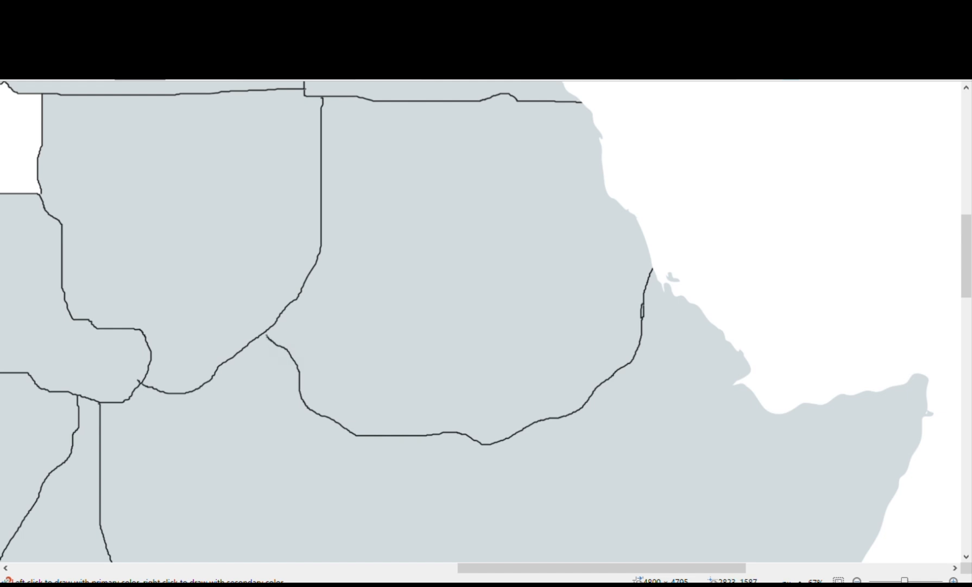
scroll(346, 408, "down", 3)
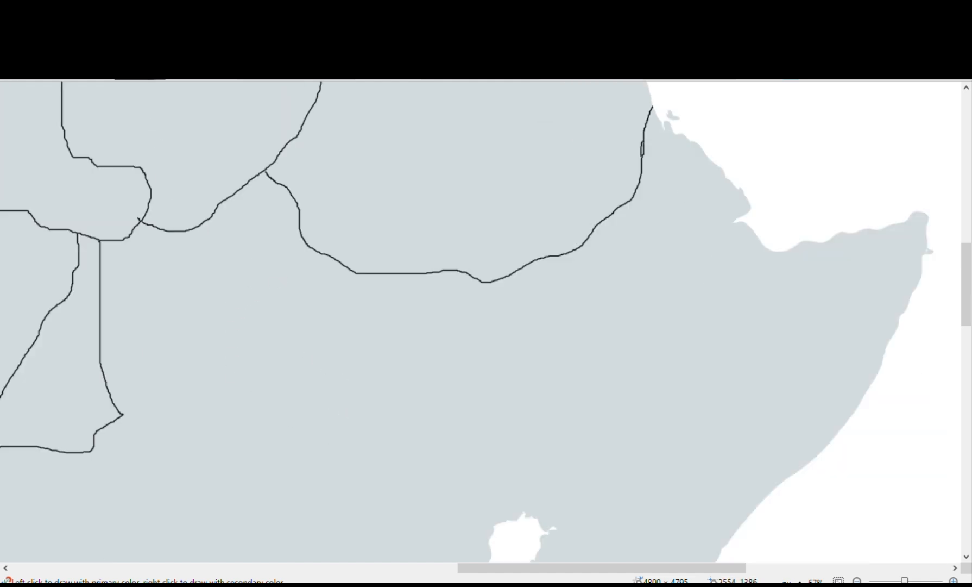
key("ctrl+z")
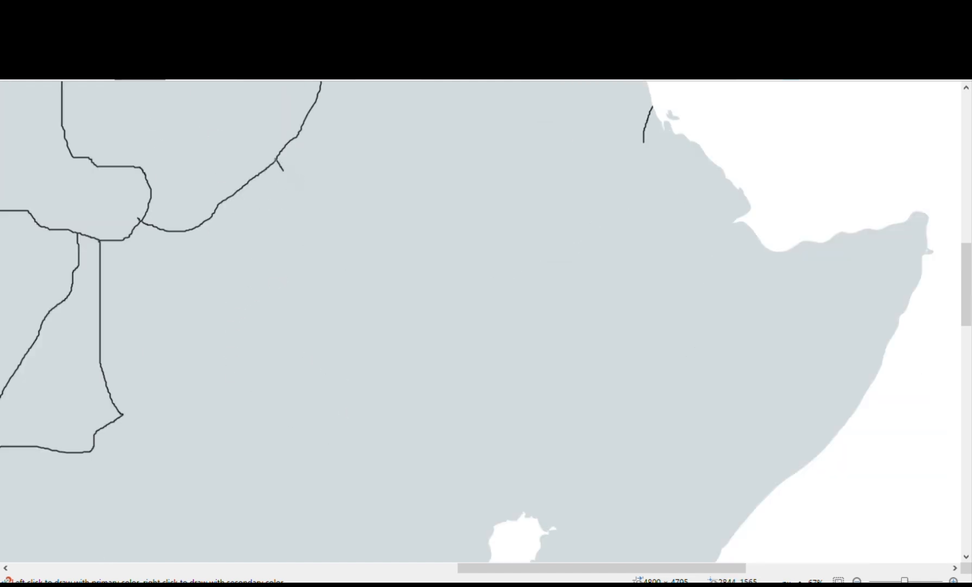
- Draw Sudan's southern border from Chad to the Red Sea stroke with a squared notch, and enclose a crescent-shaped country beneath it
mouse_move(276, 160)
left_mouse_down()
mouse_move(306, 212)
mouse_move(359, 246)
left_mouse_up()
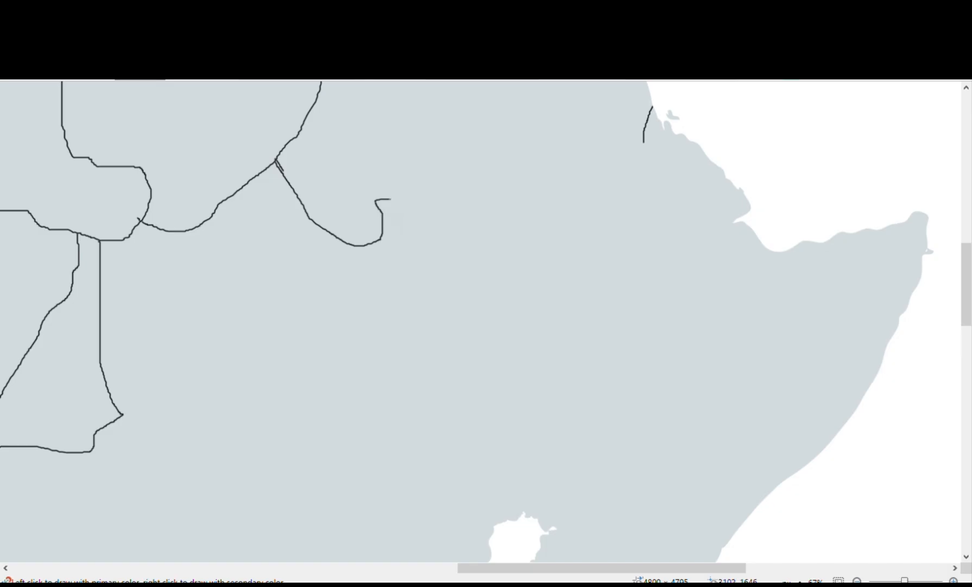
mouse_move(423, 247)
left_mouse_down()
mouse_move(482, 248)
mouse_move(526, 234)
mouse_move(565, 201)
mouse_move(606, 194)
left_mouse_up()
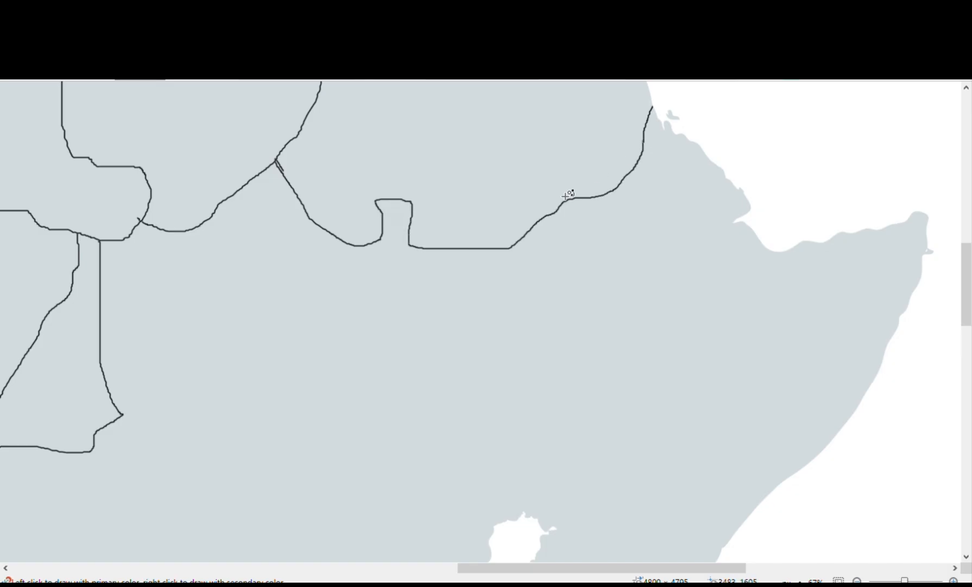
left_click(373, 256)
key("ctrl+z")
mouse_move(341, 265)
left_mouse_down()
mouse_move(390, 305)
mouse_move(442, 319)
mouse_move(490, 317)
mouse_move(557, 275)
left_mouse_up()
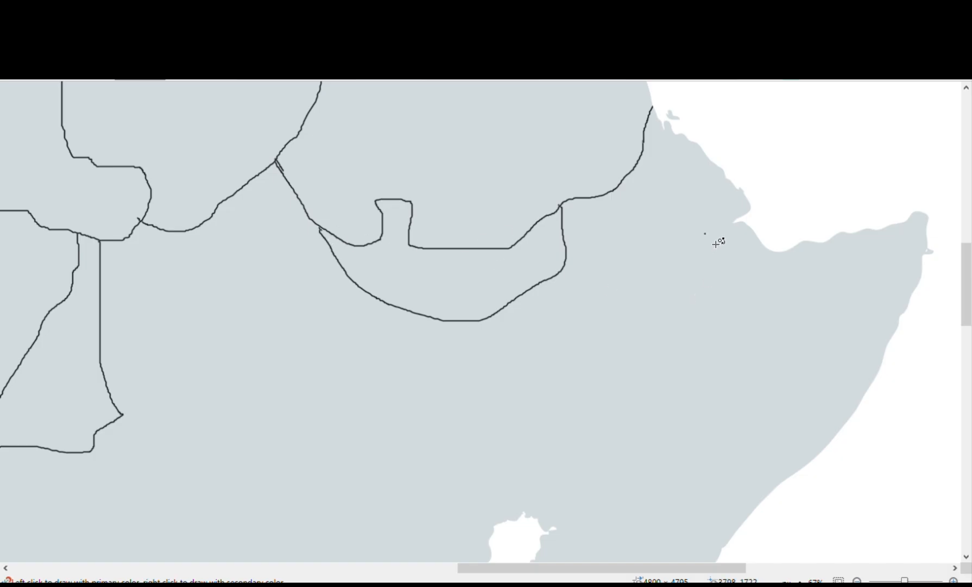
- Outline Eritrea and Djibouti along the Red Sea coast, and draw Somalia's inland border from Djibouti down to the Indian Ocean coast
left_click_drag(565, 572, 596, 571)
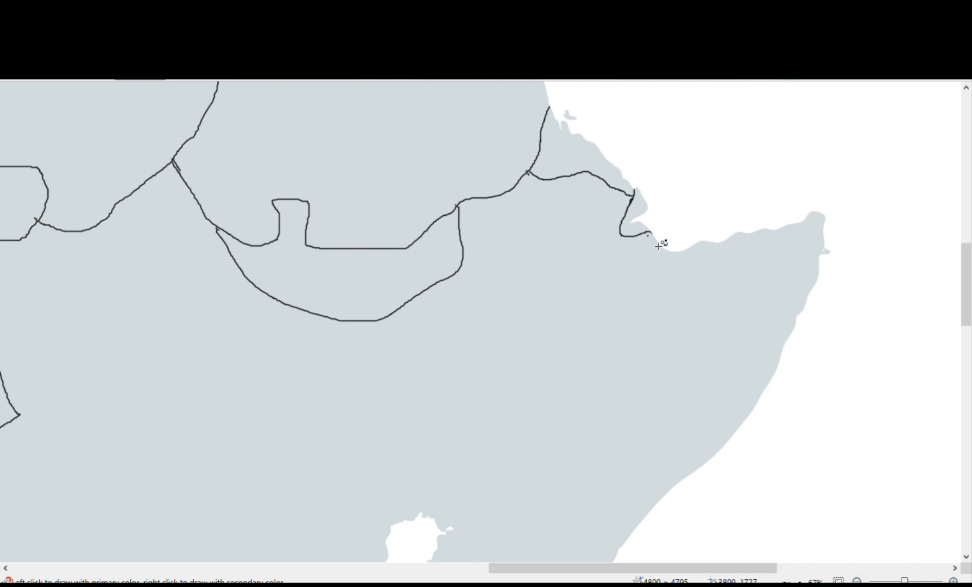
left_click(646, 242)
left_click_drag(660, 264, 717, 282)
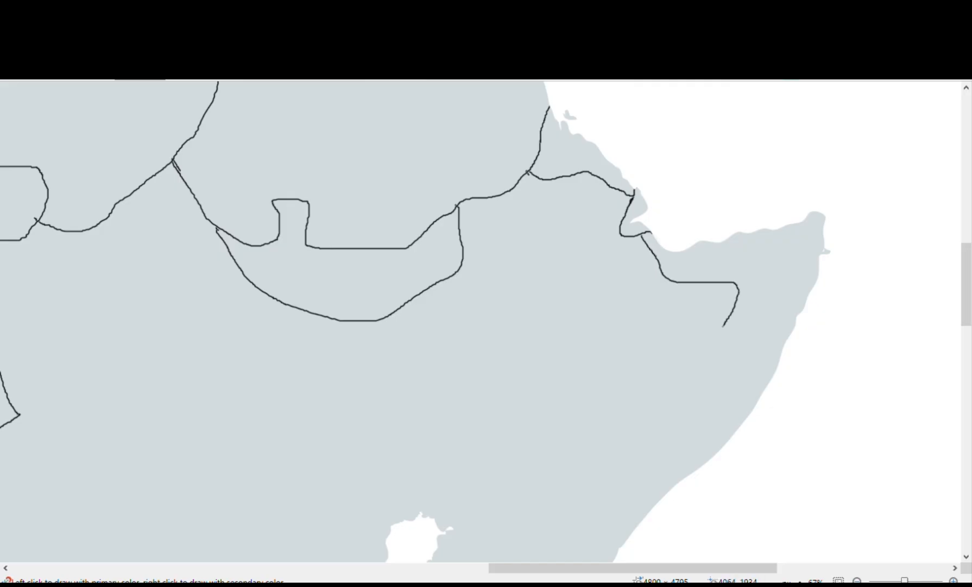
mouse_move(723, 325)
left_mouse_down()
mouse_move(648, 445)
mouse_move(637, 487)
left_mouse_up()
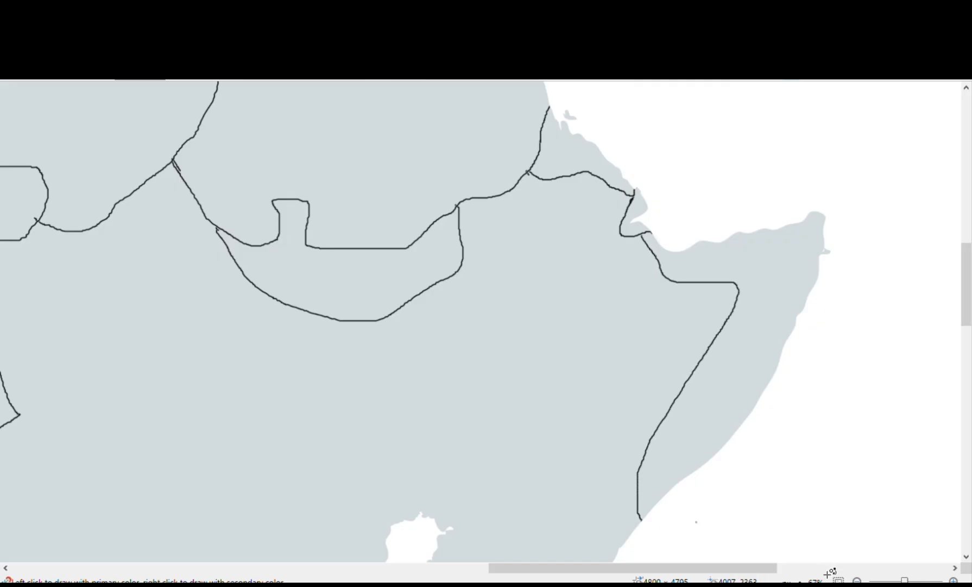
- Draw a deeper curved southern border for the crescent-shaped country beneath Sudan, joining its western and eastern ends
left_click(857, 580)
left_click(857, 580)
scroll(548, 468, "down", 3)
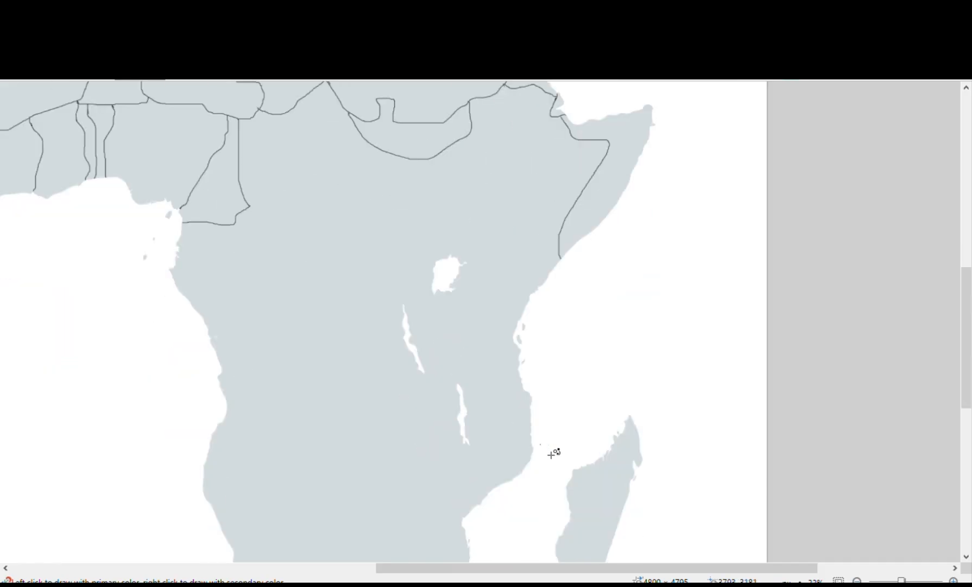
left_click(953, 580)
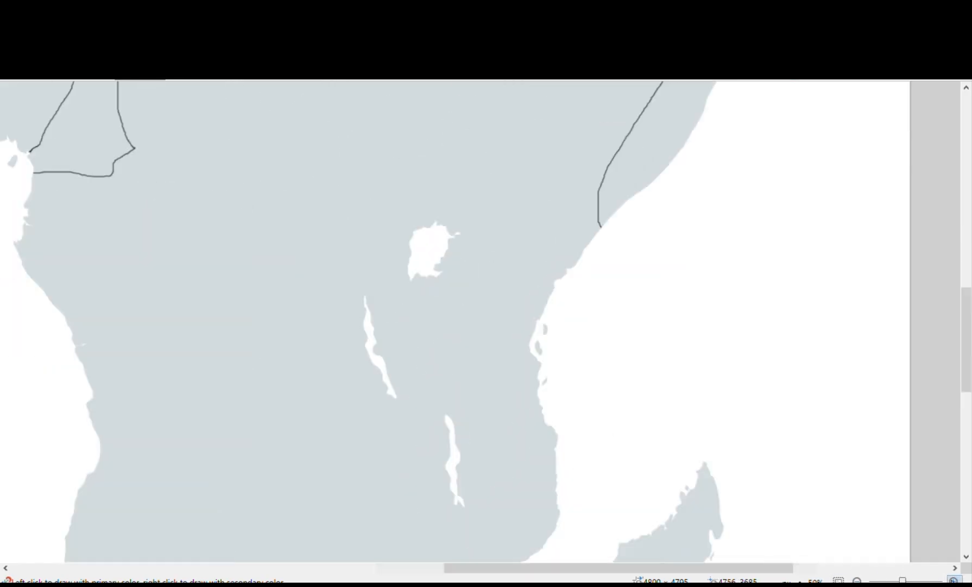
left_click(953, 580)
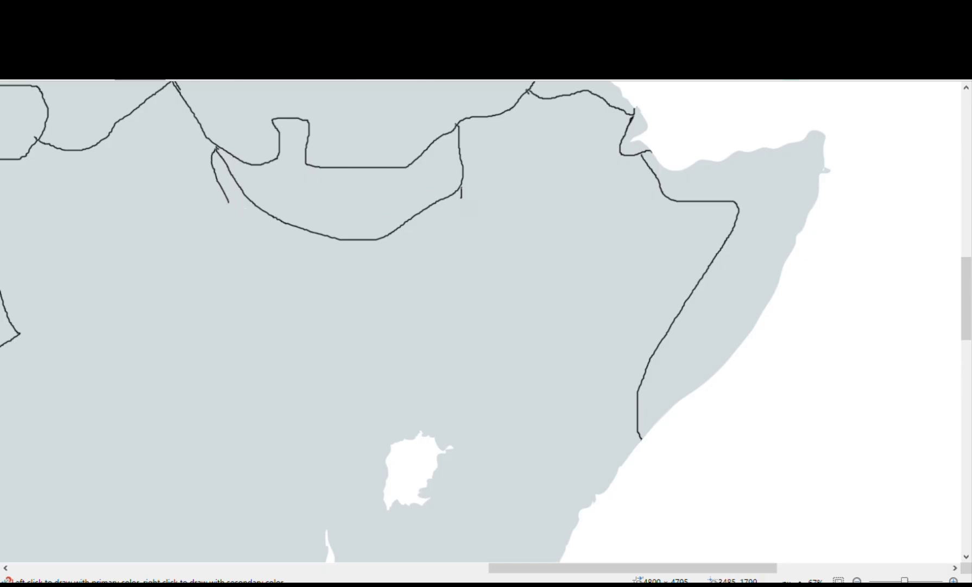
mouse_move(455, 239)
left_mouse_down()
mouse_move(419, 278)
mouse_move(359, 289)
mouse_move(251, 258)
mouse_move(228, 202)
left_mouse_up()
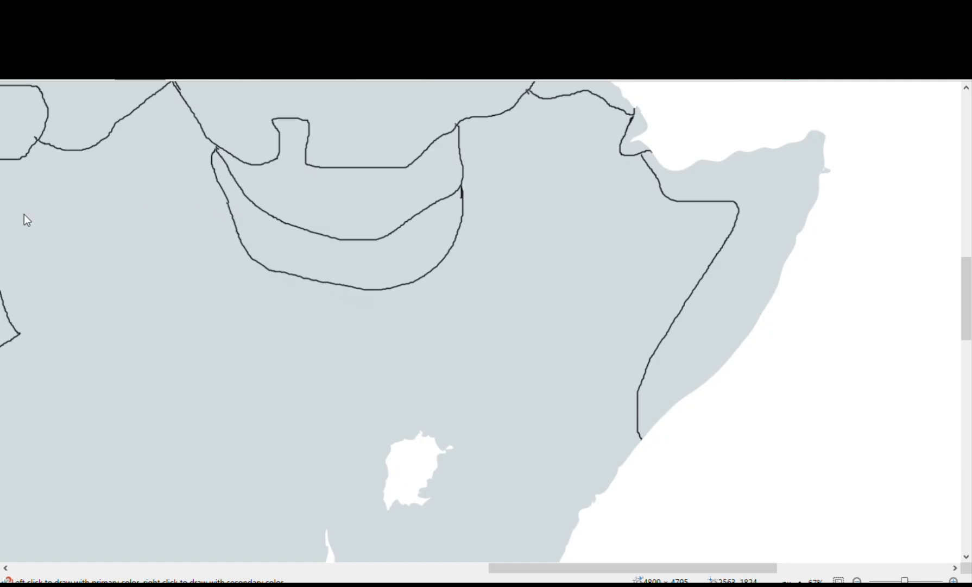
- Erase the crescent's old inner curve, and draw Ethiopia's southern border between the country beneath Sudan and Somalia's border
key("k")
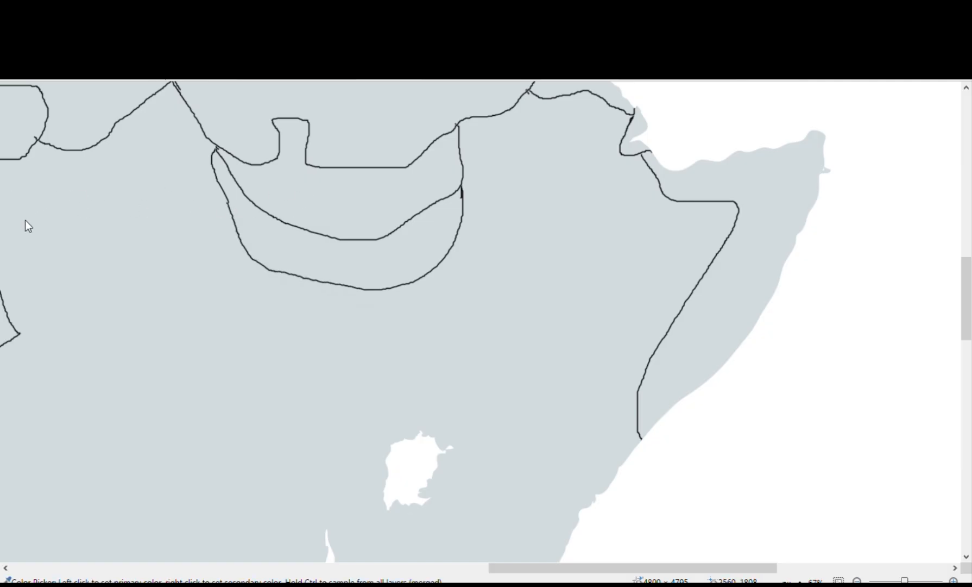
key("p")
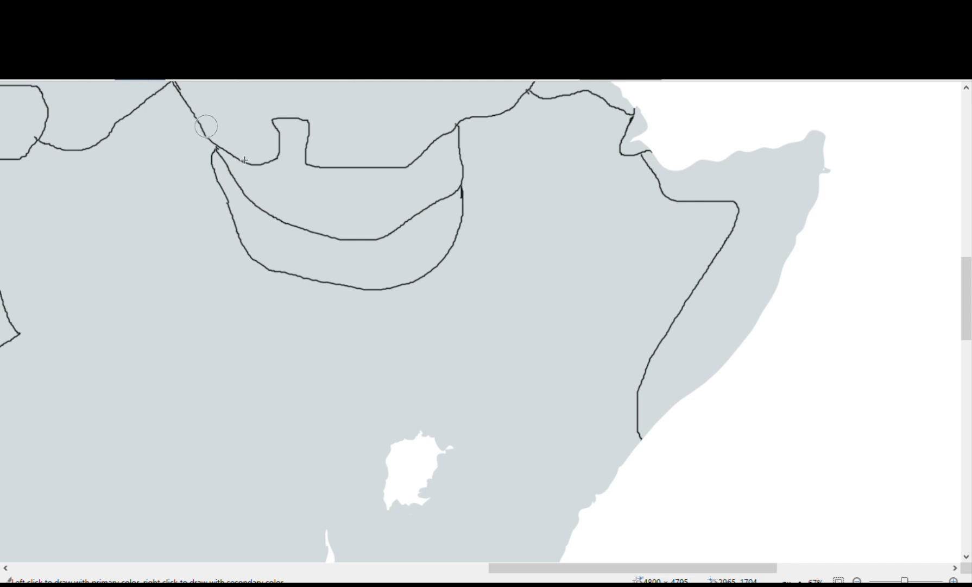
mouse_move(335, 234)
left_mouse_down()
mouse_move(348, 249)
mouse_move(435, 209)
left_mouse_up()
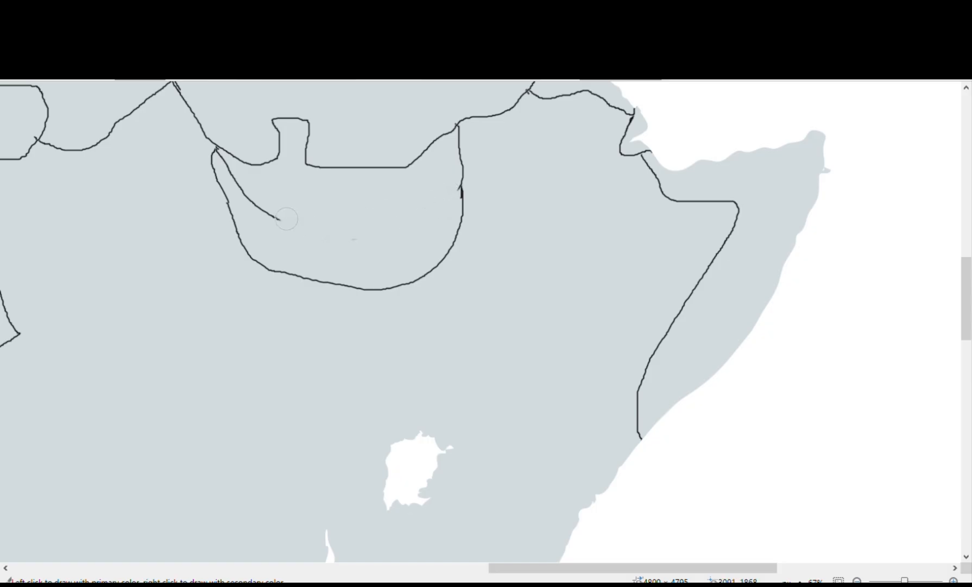
left_click_drag(287, 219, 240, 187)
left_click(325, 240)
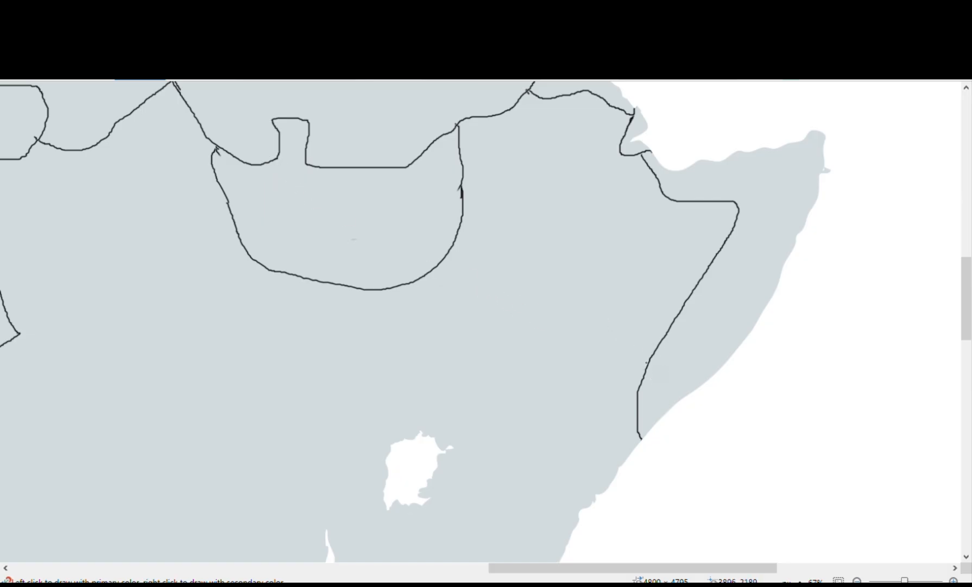
mouse_move(601, 361)
left_mouse_down()
mouse_move(492, 362)
mouse_move(426, 322)
left_mouse_up()
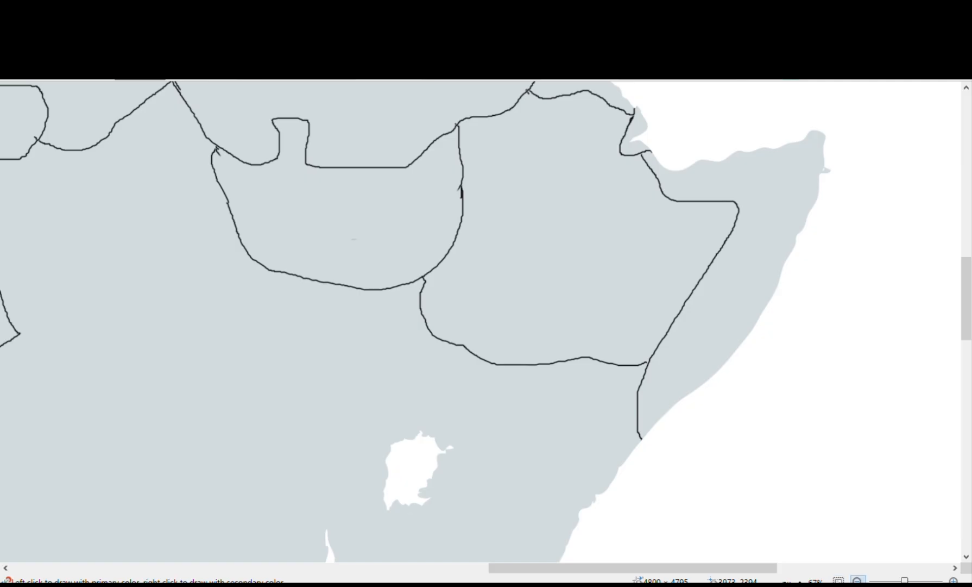
- Outline a small rectangular country on the Atlantic coast directly beneath Cameroon's southern border
left_click(857, 580)
left_click(858, 580)
scroll(571, 375, "up", 5)
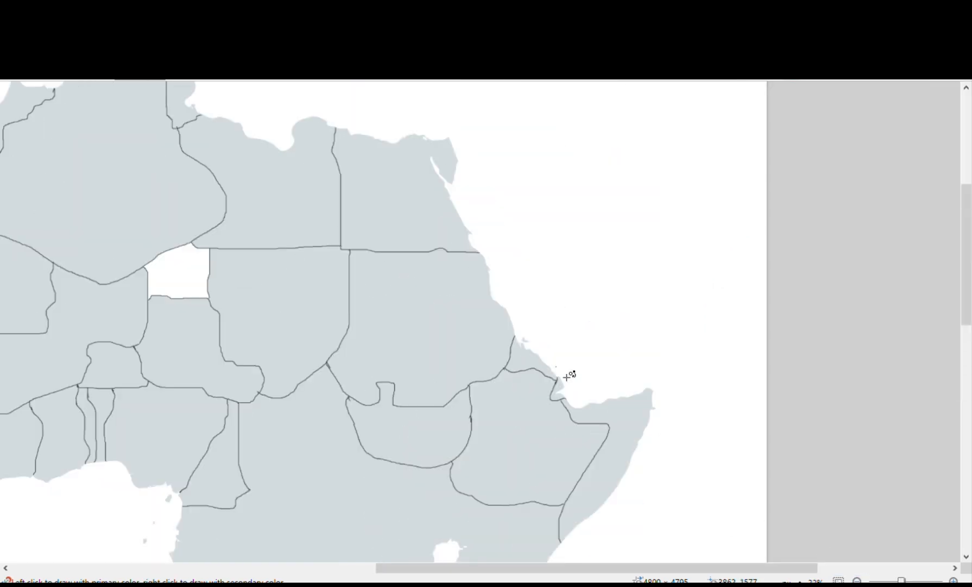
scroll(571, 375, "down", 4)
left_click_drag(429, 568, 369, 570)
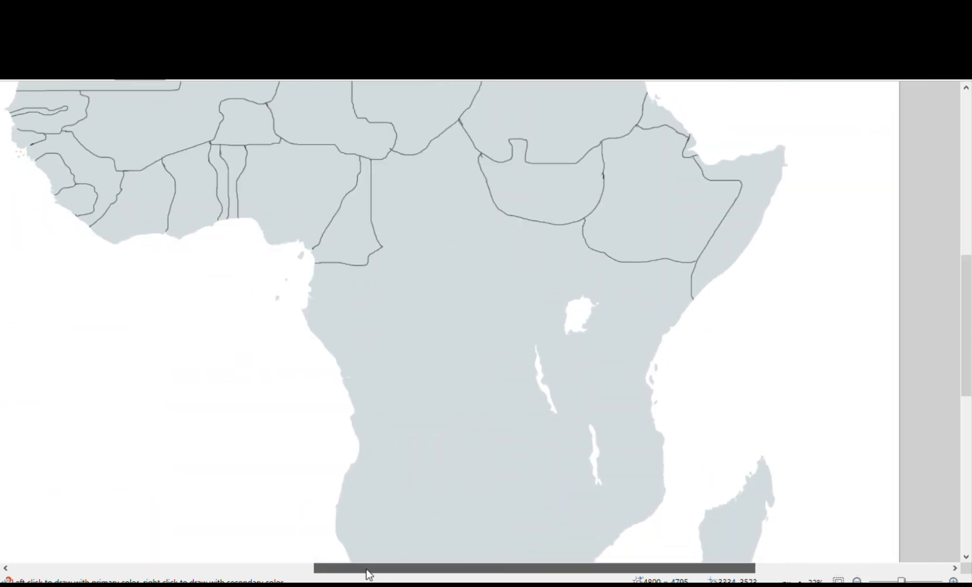
scroll(374, 376, "up", 4)
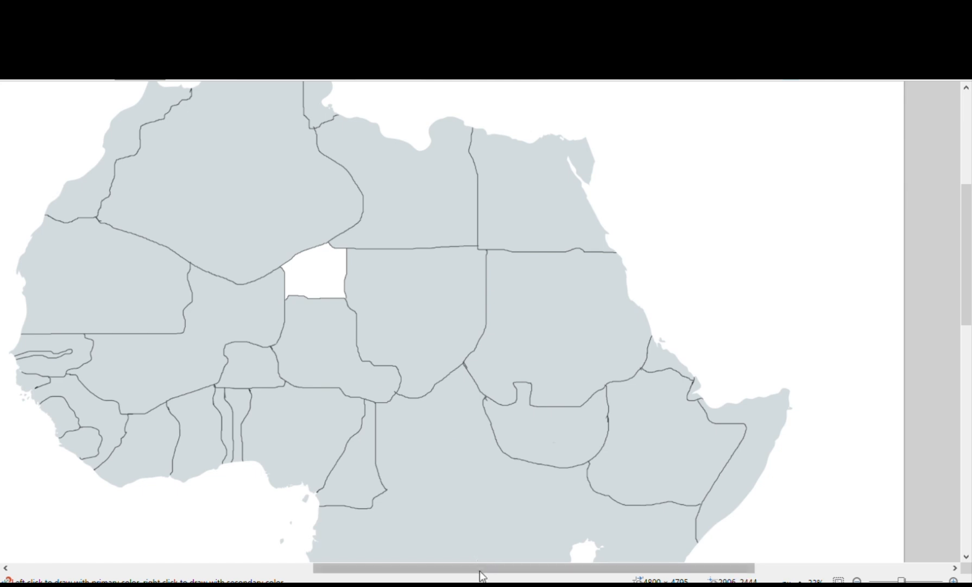
left_click_drag(480, 569, 397, 571)
scroll(549, 512, "down", 3)
scroll(607, 459, "up", 3, "ctrl")
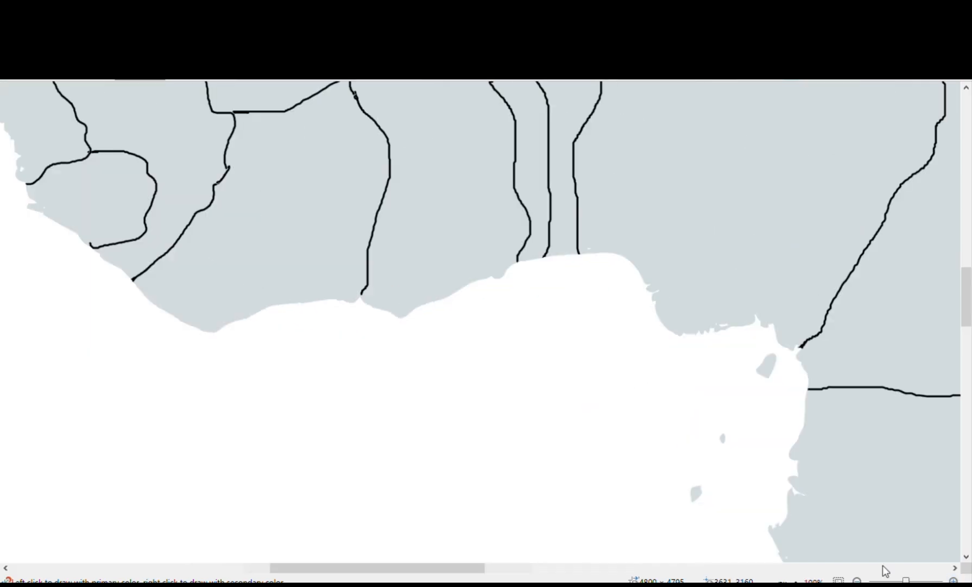
left_click_drag(468, 577, 540, 576)
scroll(435, 423, "down", 3)
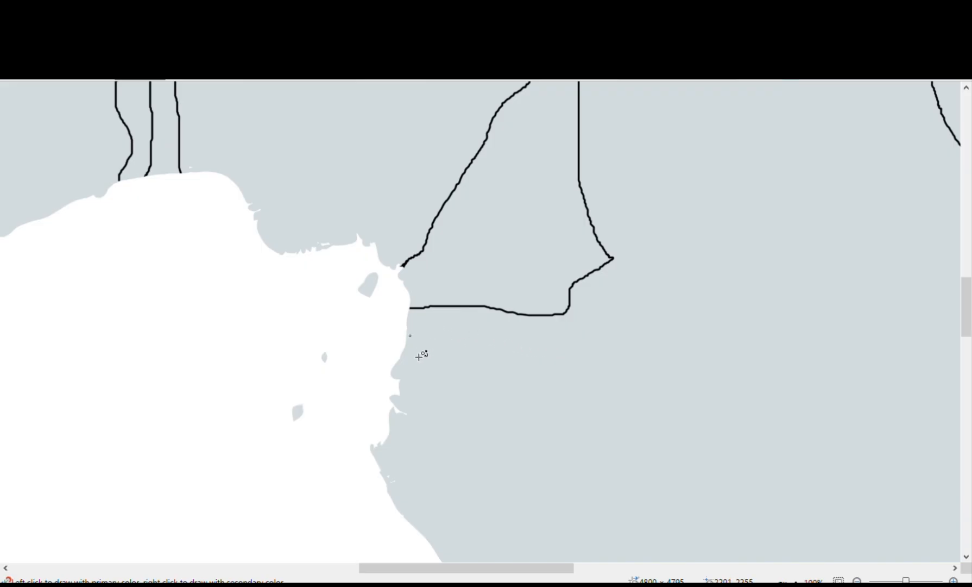
left_click_drag(405, 348, 459, 348)
- Enclose Gabon and its eastern neighbour with winding borders from Cameroon to the Atlantic coast, and outline the tiny coastal enclave beneath them
scroll(461, 388, "down", 3)
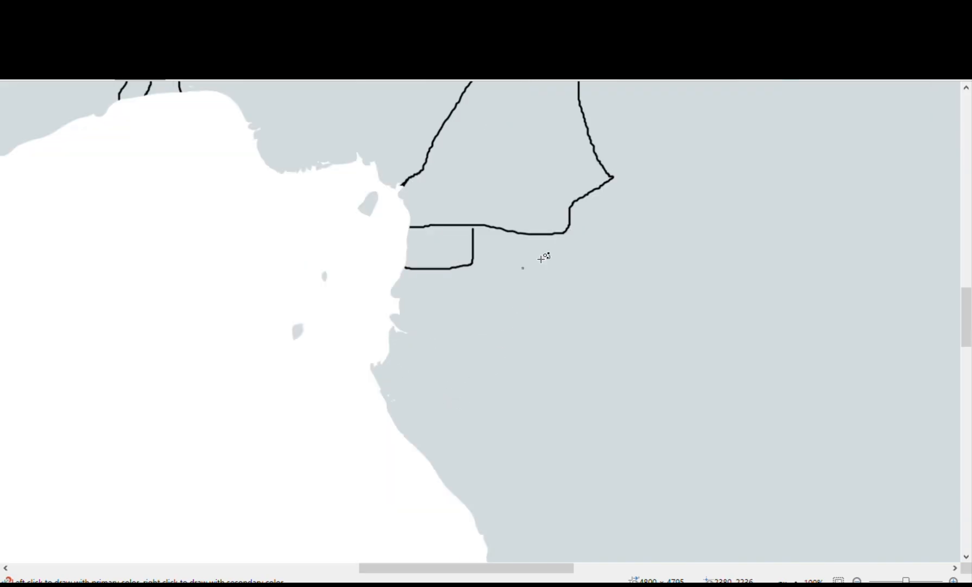
mouse_move(568, 230)
left_mouse_down()
mouse_move(586, 255)
mouse_move(578, 312)
mouse_move(597, 334)
mouse_move(594, 353)
mouse_move(535, 364)
mouse_move(491, 419)
mouse_move(425, 437)
left_mouse_up()
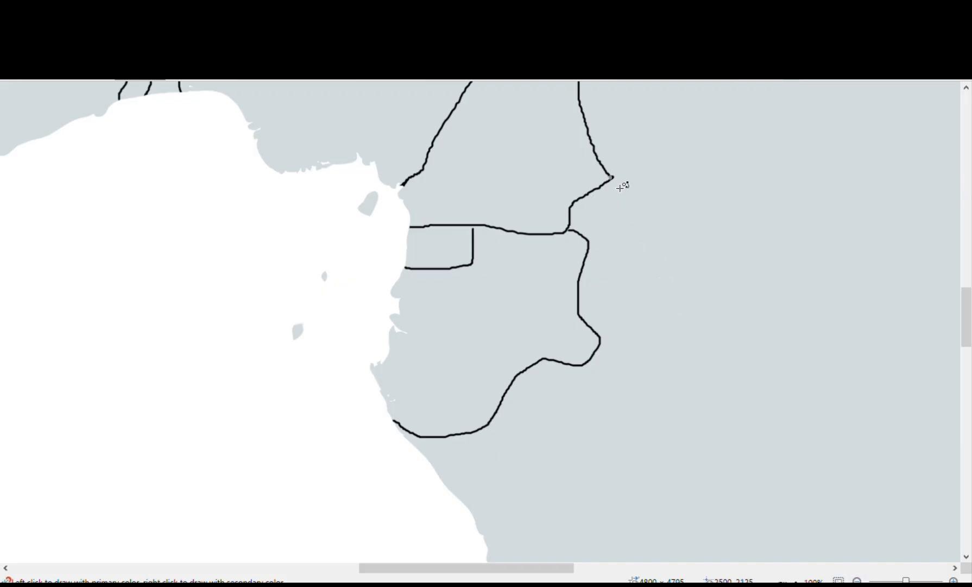
mouse_move(618, 179)
left_mouse_down()
mouse_move(695, 193)
mouse_move(702, 205)
mouse_move(700, 340)
mouse_move(662, 355)
mouse_move(613, 425)
mouse_move(568, 442)
mouse_move(538, 506)
mouse_move(470, 497)
left_mouse_up()
scroll(481, 504, "down", 3)
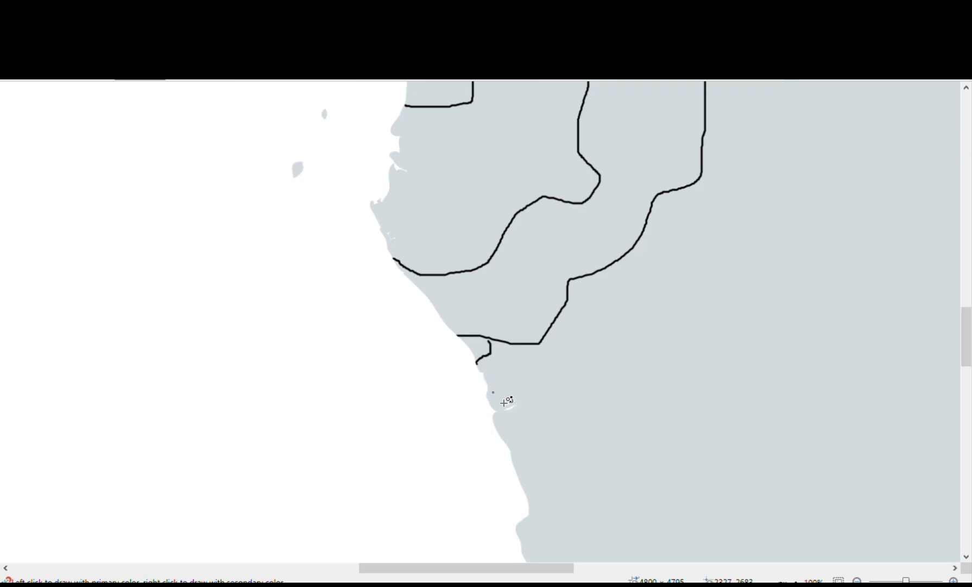
- Draw Angola's stepped northern border east from the coast, continue down its eastern side, and begin the southern border heading west
mouse_move(488, 390)
left_mouse_down()
mouse_move(579, 389)
mouse_move(601, 447)
mouse_move(661, 471)
left_mouse_up()
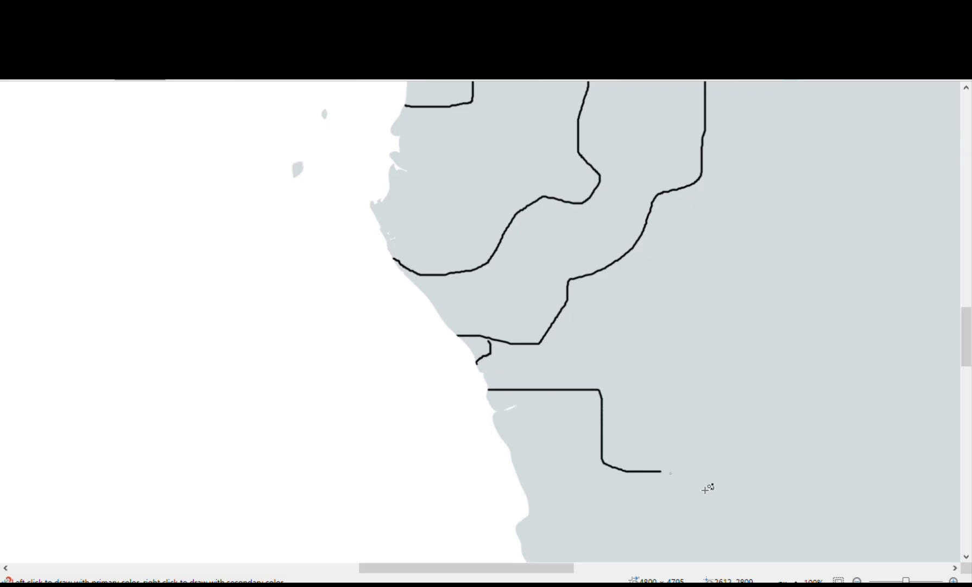
left_click(857, 580)
left_click(857, 580)
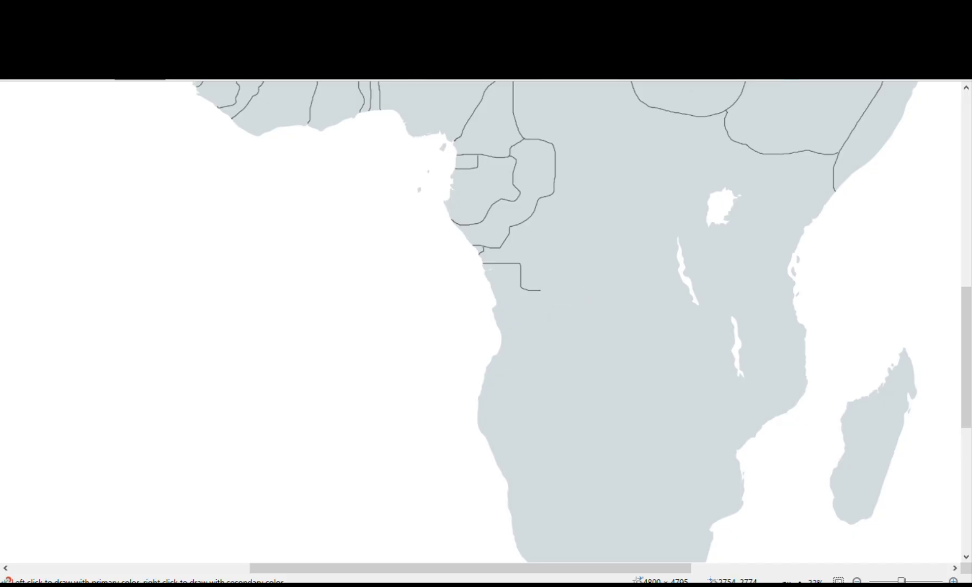
key("ctrl+z")
left_click(954, 581)
left_click(953, 580)
scroll(609, 564, "right", 5)
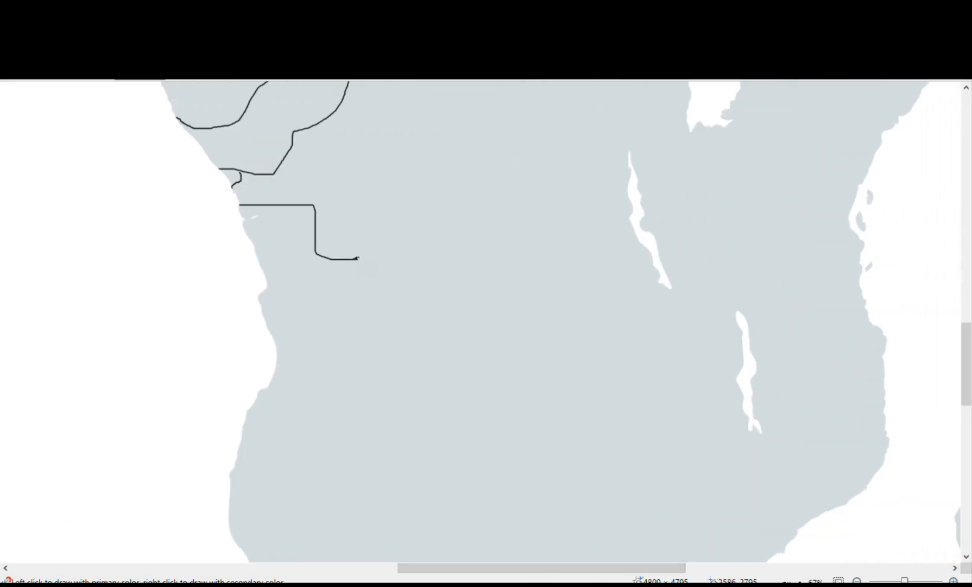
mouse_move(358, 258)
left_mouse_down()
mouse_move(498, 257)
mouse_move(507, 398)
mouse_move(525, 411)
mouse_move(521, 454)
left_mouse_up()
mouse_move(462, 474)
left_mouse_down()
mouse_move(447, 510)
mouse_move(367, 513)
left_mouse_up()
- Extend Angola's southern border westward from its open end toward the Atlantic coast
scroll(491, 576, "left", 4)
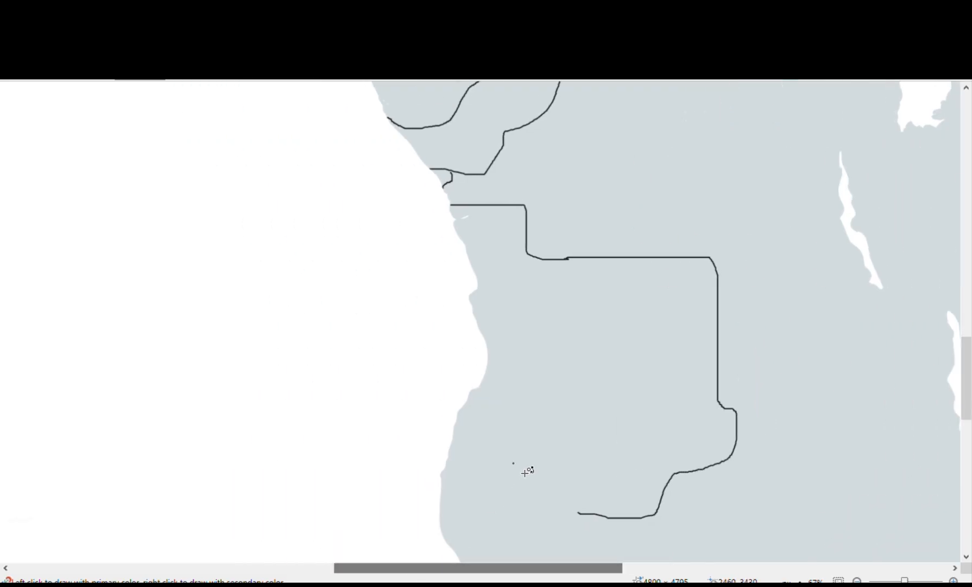
scroll(588, 439, "down", 8)
scroll(711, 475, "up", 2)
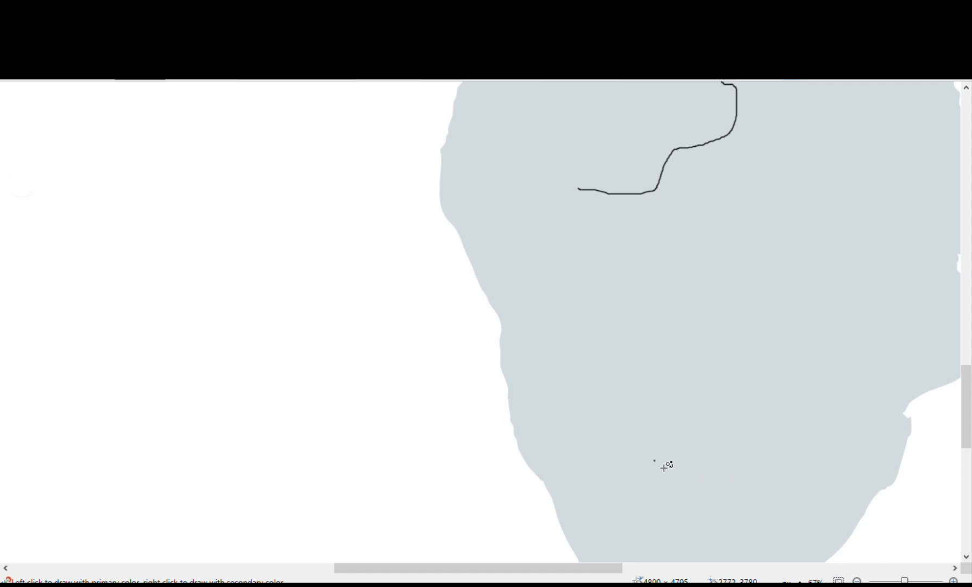
scroll(663, 462, "up", 4)
left_click_drag(567, 349, 477, 347)
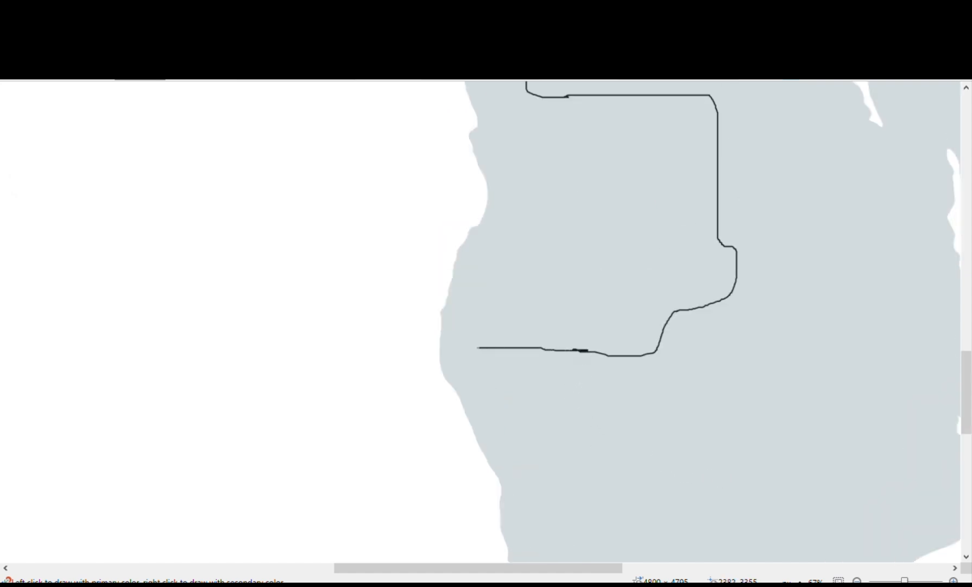
- Draw the Central African Republic's southern border from the northeast corner of Gabon's neighbour to the curved country beneath Sudan
scroll(604, 449, "up", 5)
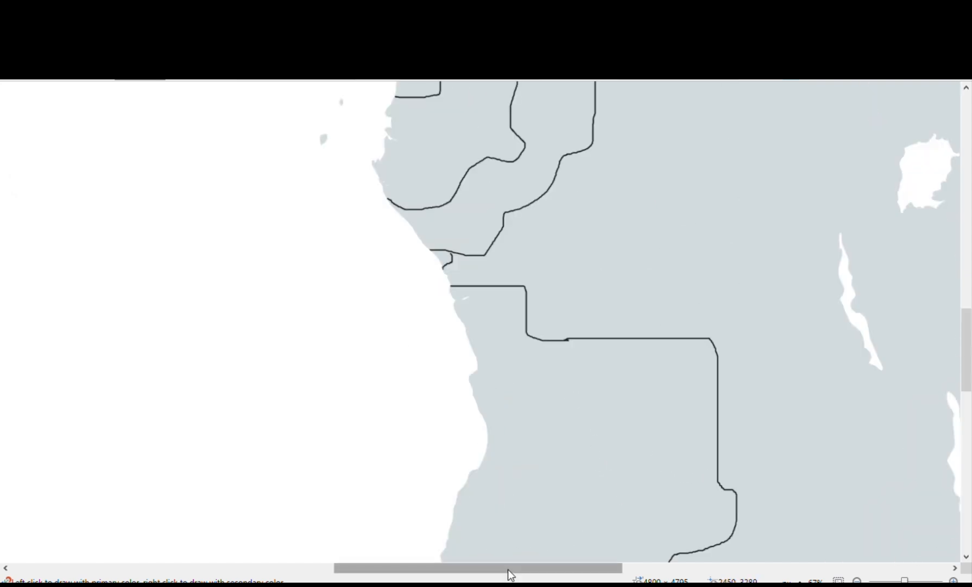
left_click_drag(507, 570, 485, 573)
scroll(743, 406, "up", 7)
scroll(700, 402, "down", 2)
scroll(532, 437, "up", 3)
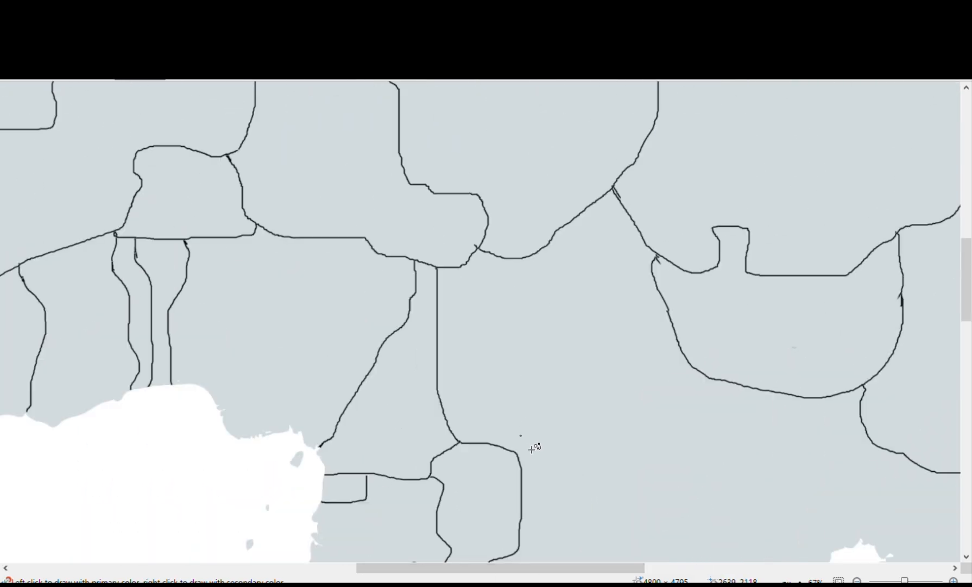
left_click_drag(558, 426, 685, 371)
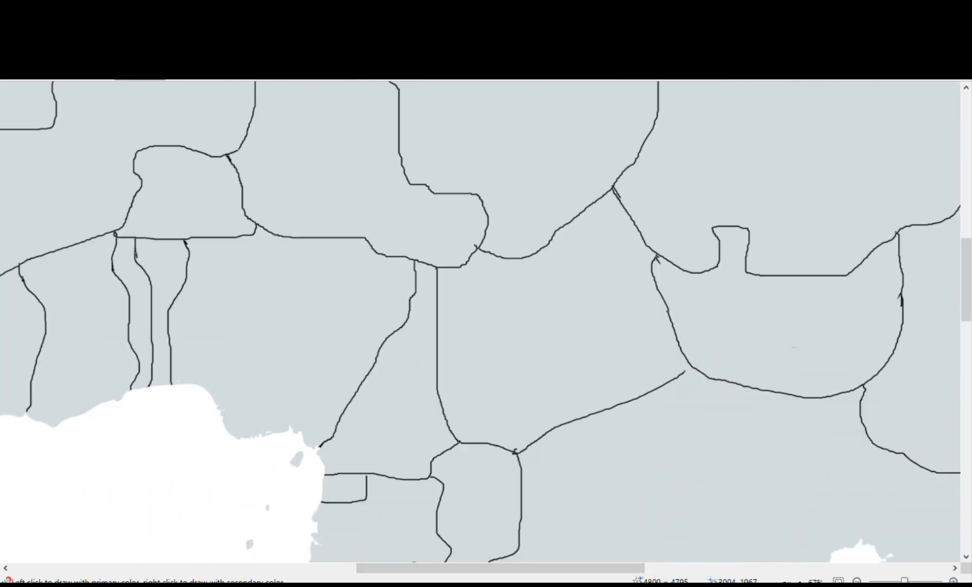
- Draw the Uganda-Kenya border from the northeastern tip of Lake Victoria north to Ethiopia's southern border
scroll(673, 385, "down", 3)
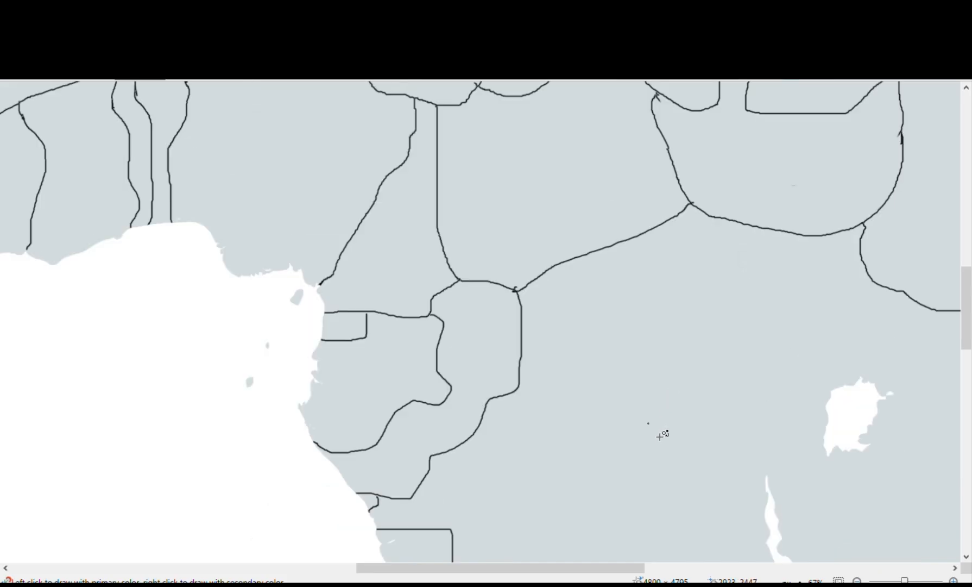
left_click_drag(534, 565, 607, 565)
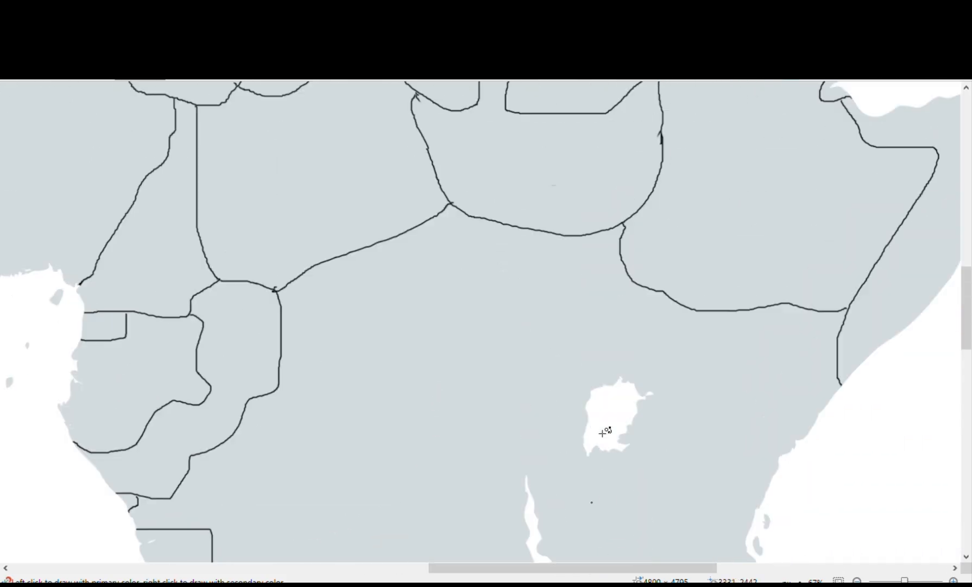
scroll(603, 434, "down", 3)
scroll(717, 533, "up", 3)
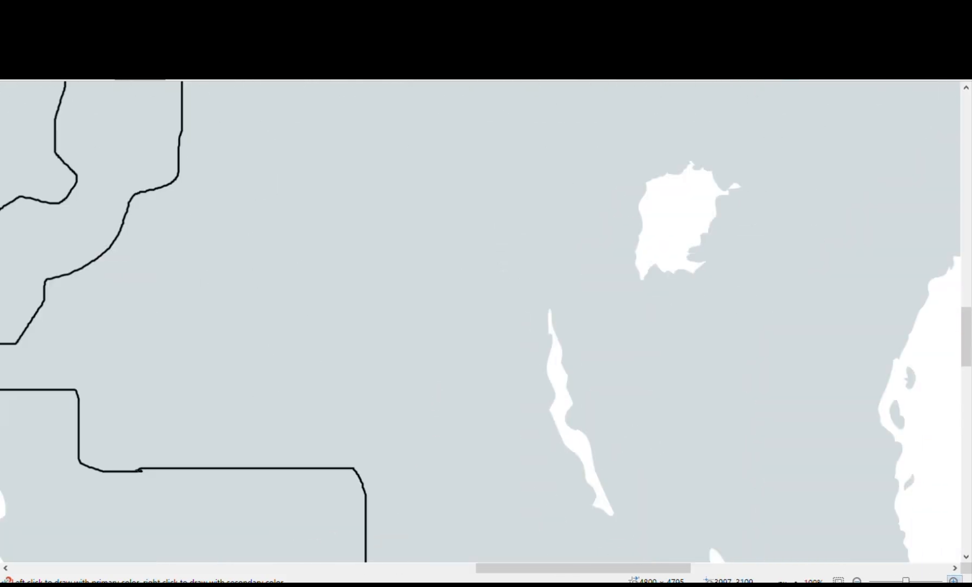
left_click_drag(598, 572, 640, 570)
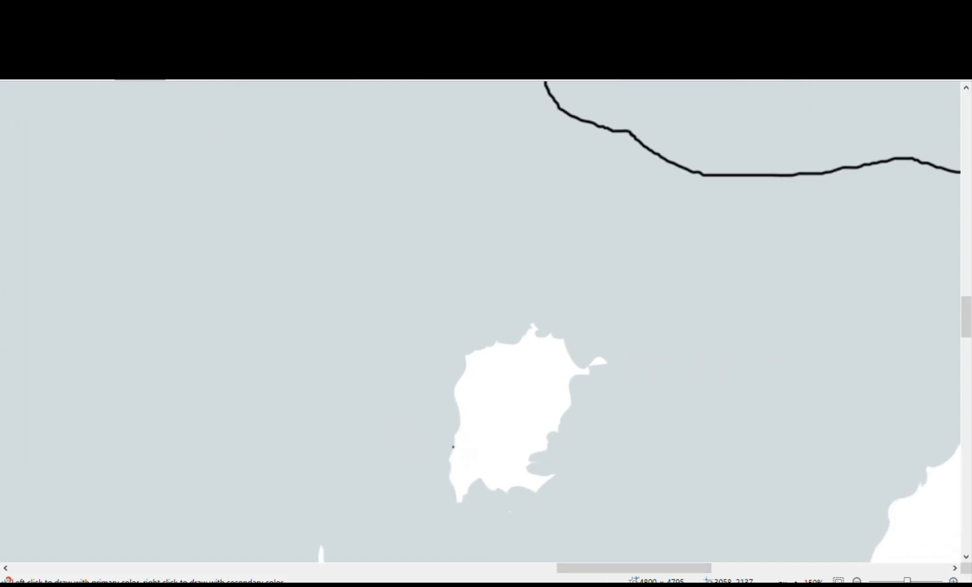
scroll(597, 336, "up", 2)
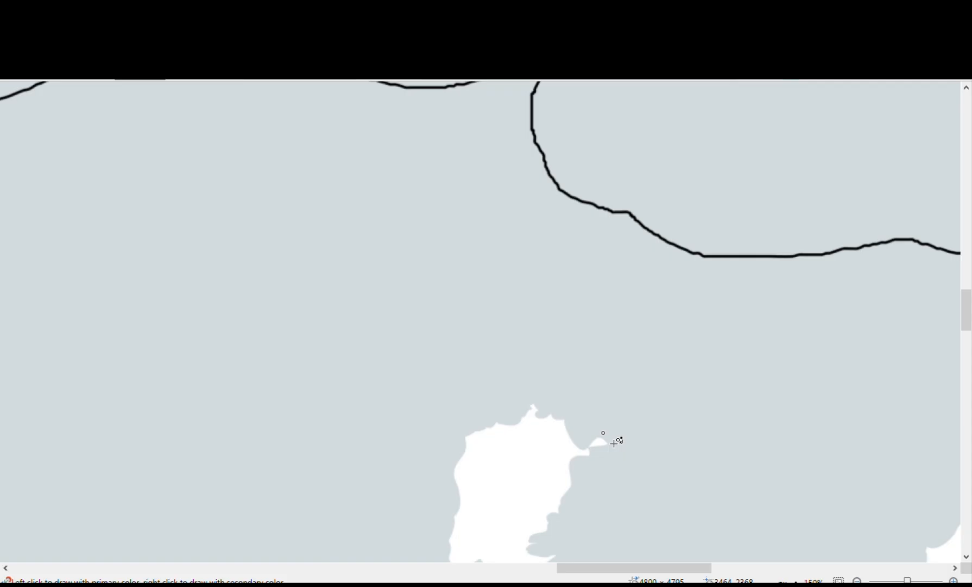
mouse_move(601, 434)
left_mouse_down()
mouse_move(686, 276)
mouse_move(685, 249)
left_mouse_up()
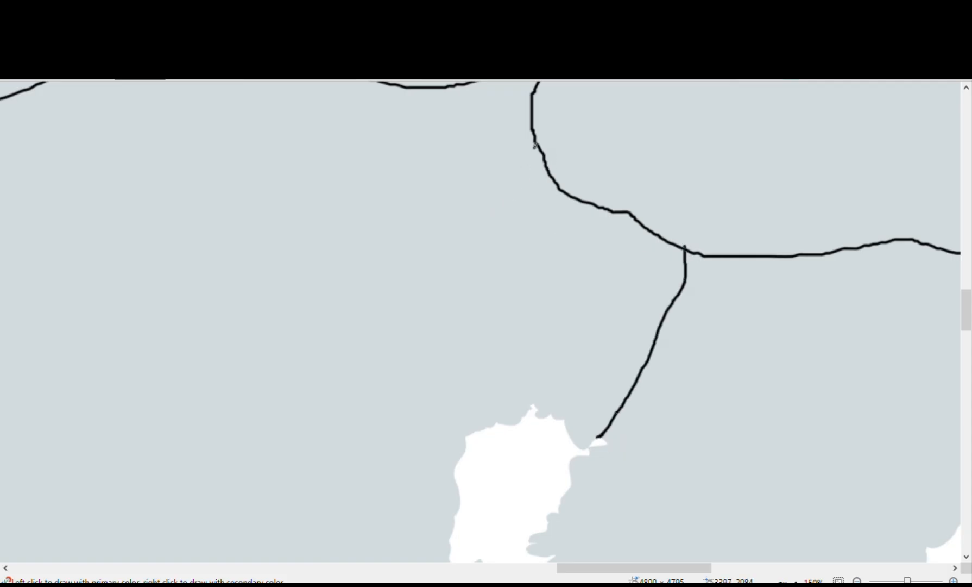
- Draw Uganda's western border from the South Sudan–Ethiopia junction down to Lake Victoria, and outline Rwanda and Burundi along the lake's western shore
mouse_move(534, 144)
left_mouse_down()
mouse_move(393, 272)
mouse_move(349, 382)
mouse_move(358, 479)
mouse_move(435, 464)
left_mouse_up()
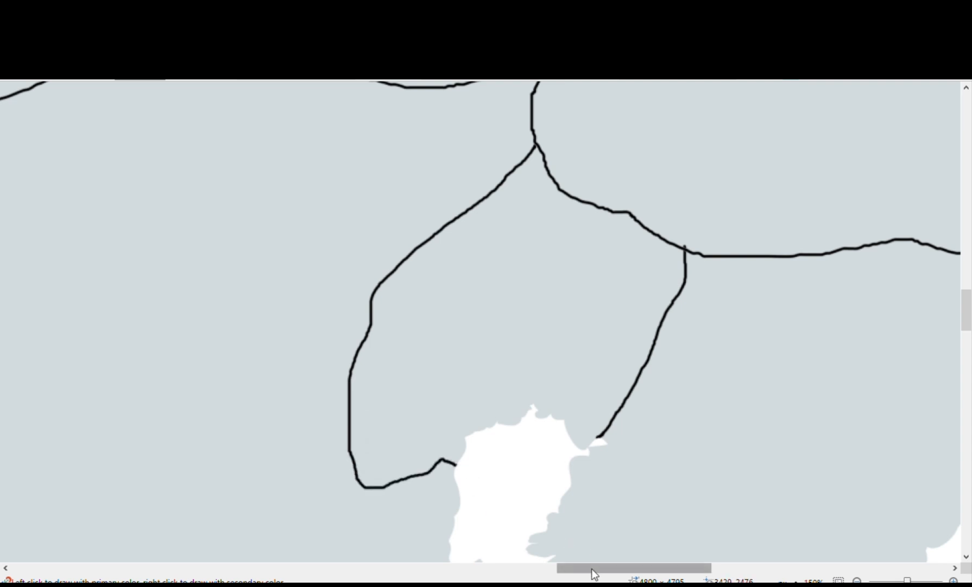
left_click_drag(590, 567, 550, 568)
scroll(652, 424, "down", 3)
mouse_move(711, 360)
left_mouse_down()
mouse_move(643, 367)
mouse_move(627, 333)
left_mouse_up()
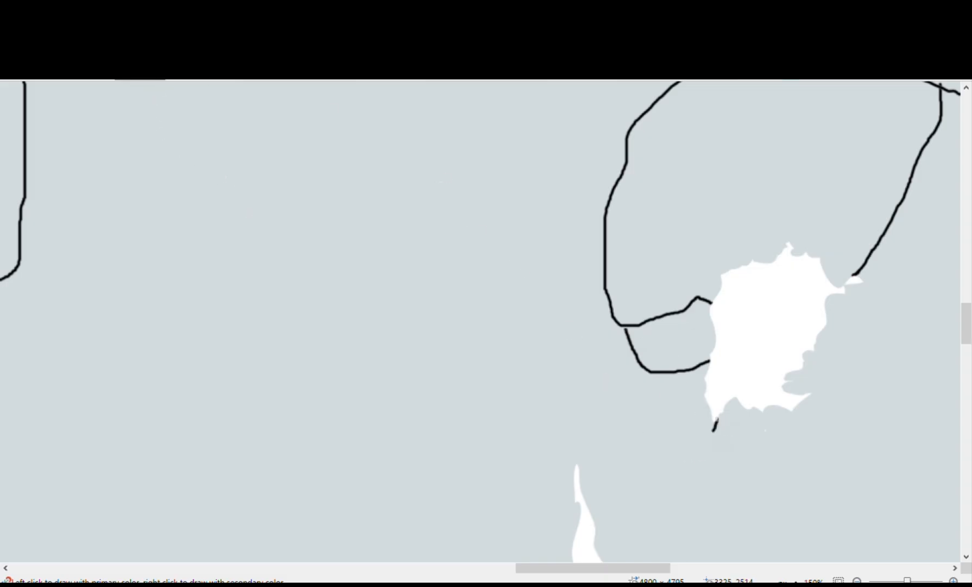
left_click_drag(706, 438, 637, 429)
left_click_drag(616, 401, 651, 372)
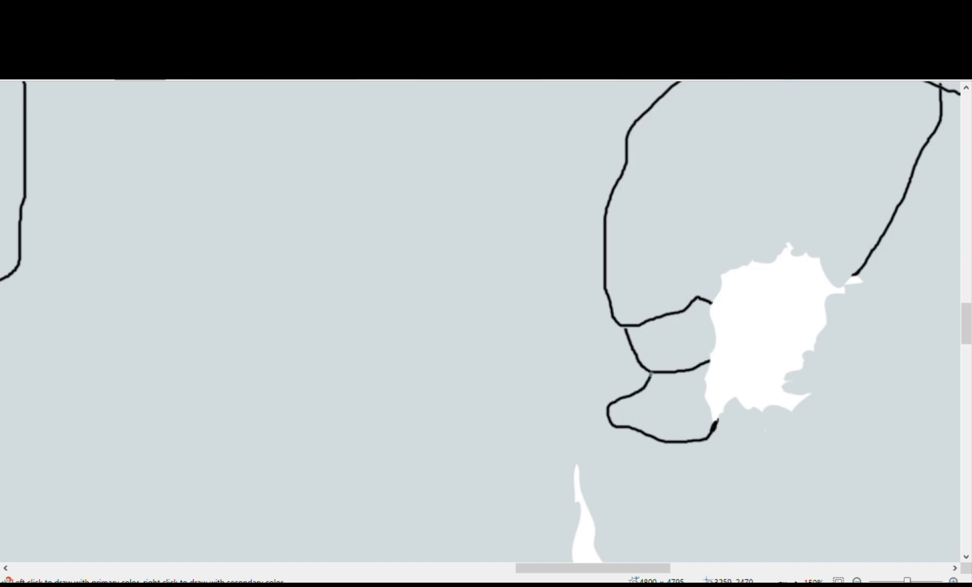
- Draw a straight Kenya–Tanzania border from the Indian Ocean coast west to Lake Victoria's southern shore
left_click(858, 580)
left_click(858, 580)
left_click(858, 581)
scroll(577, 395, "down", 5)
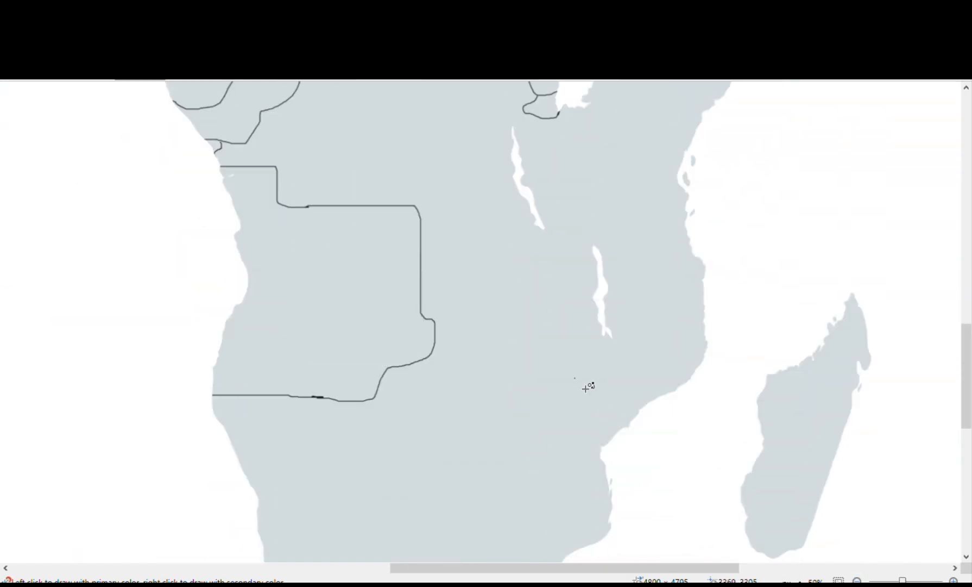
scroll(578, 395, "up", 6)
scroll(578, 395, "down", 2)
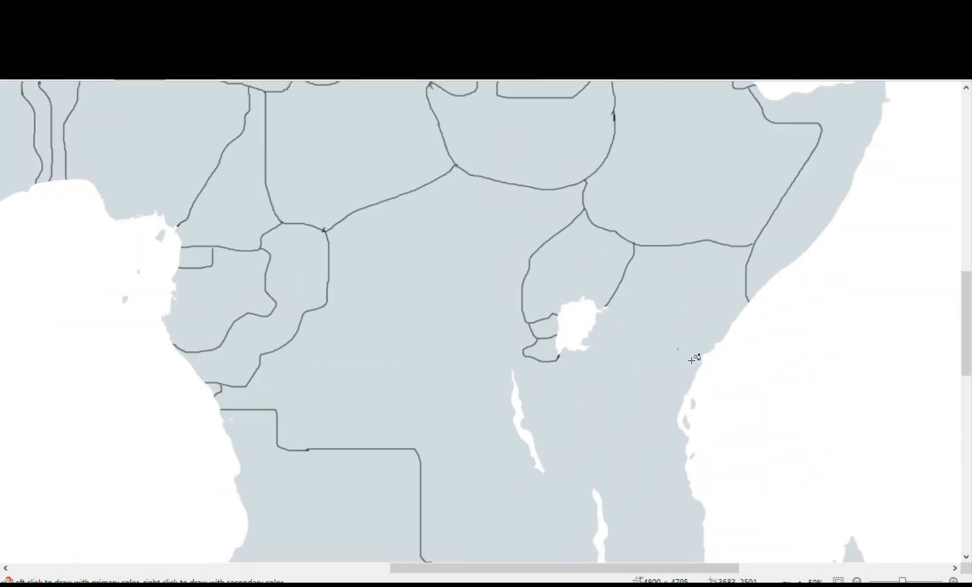
left_click_drag(660, 357, 584, 358)
- Draw Tanzania's straight southern border from Lake Tanganyika's southern tip to the coast, and link the lake's northern tip to Burundi
scroll(611, 396, "down", 2)
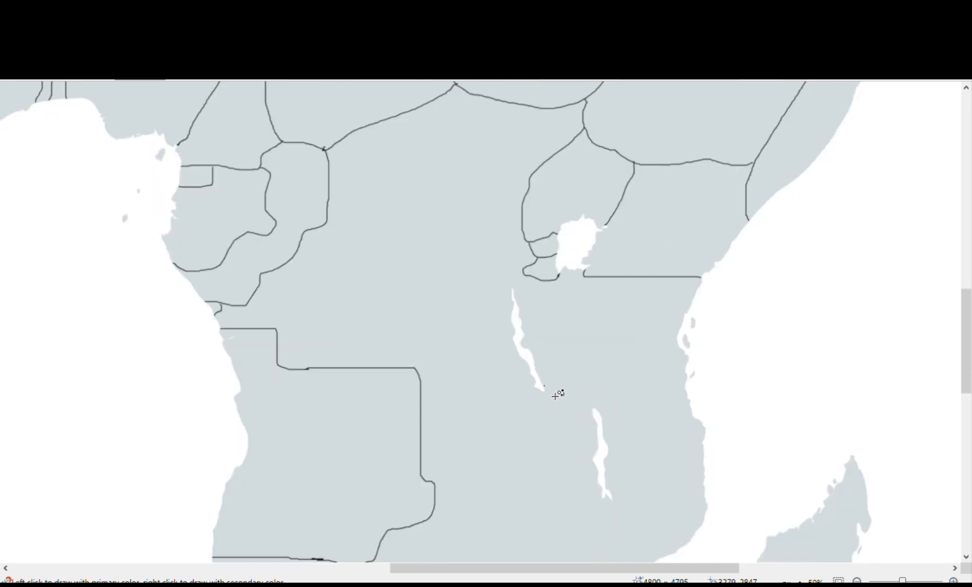
left_click_drag(555, 385, 647, 385)
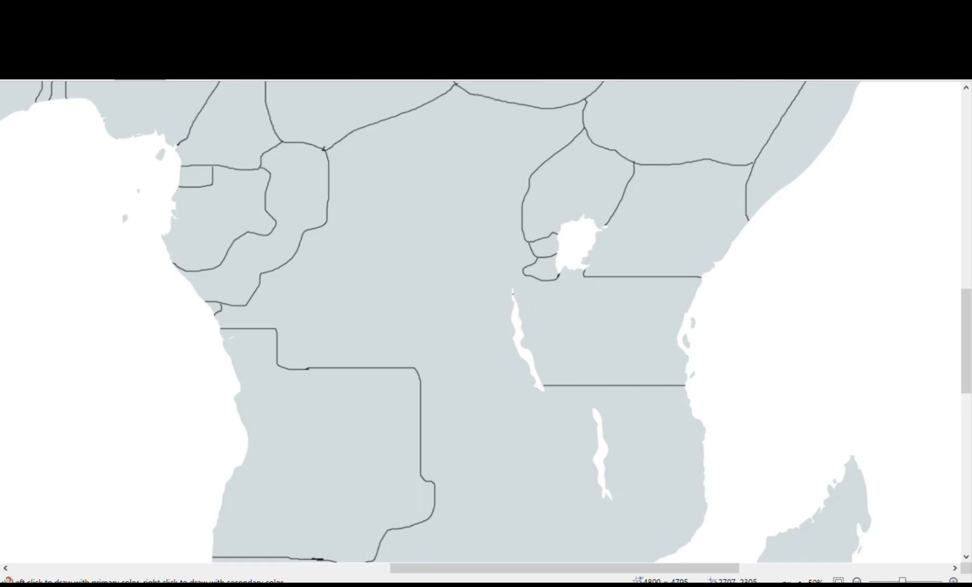
left_click(953, 580)
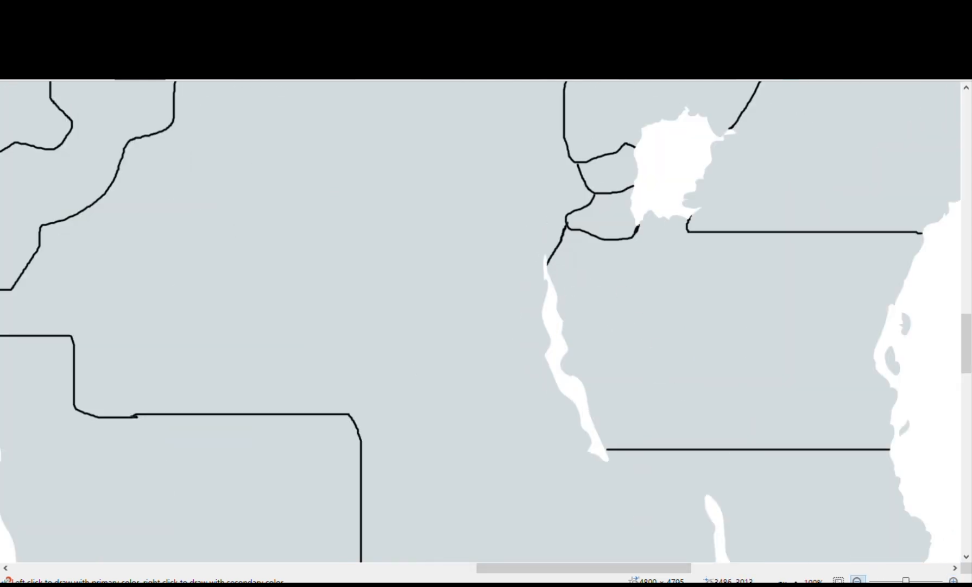
- Draw the DR Congo–Zambia border from Angola's northeastern corner southeast, with a small notch, up to Lake Tanganyika's southern tip
scroll(560, 413, "down", 3)
scroll(543, 423, "down", 2)
scroll(489, 451, "up", 3)
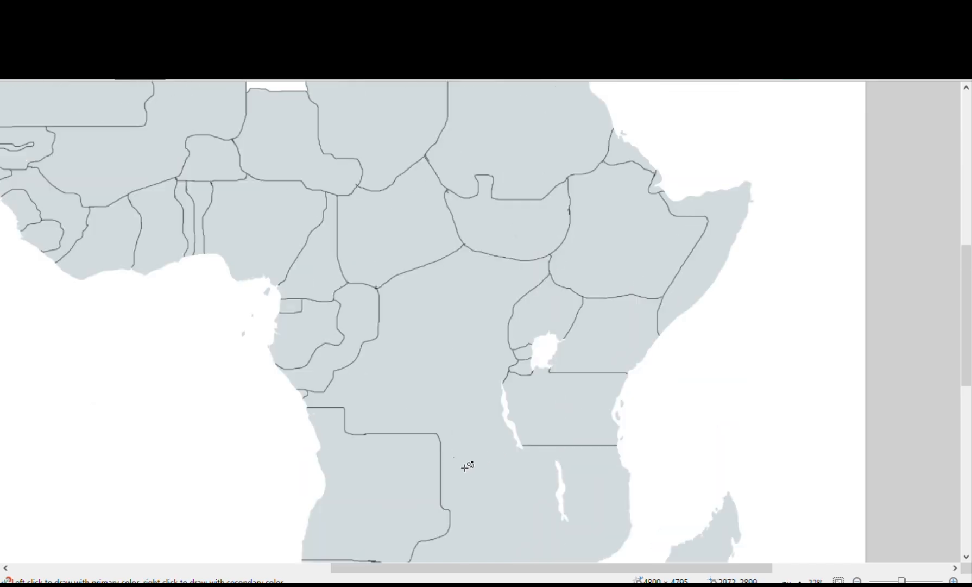
left_click_drag(551, 566, 509, 567)
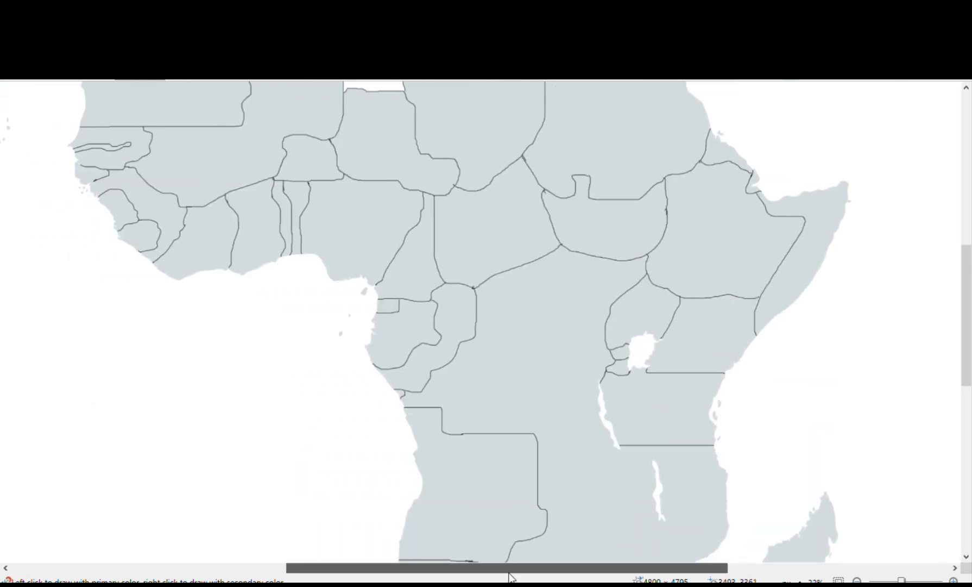
left_click(954, 580)
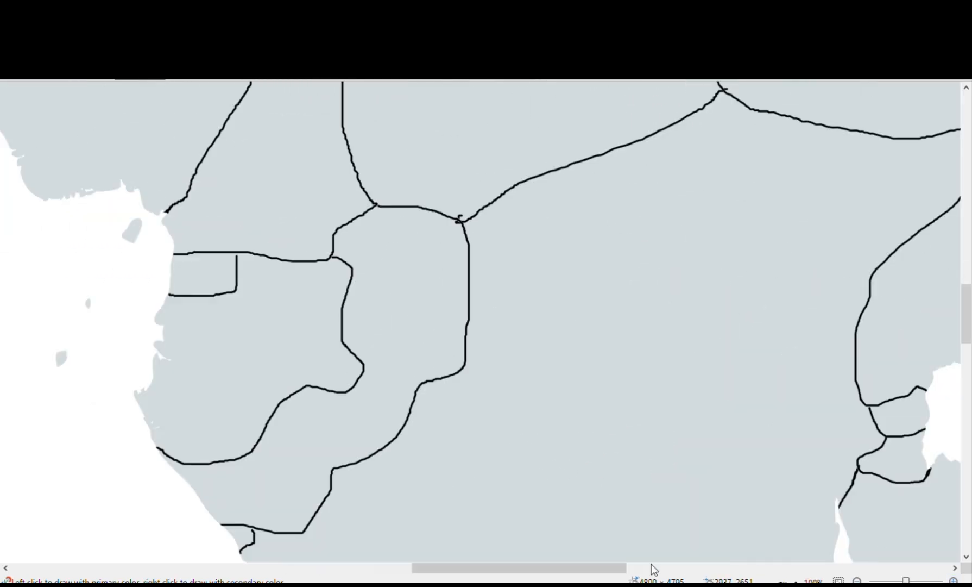
scroll(652, 570, "down", 3)
left_click_drag(619, 568, 673, 568)
scroll(570, 489, "down", 5)
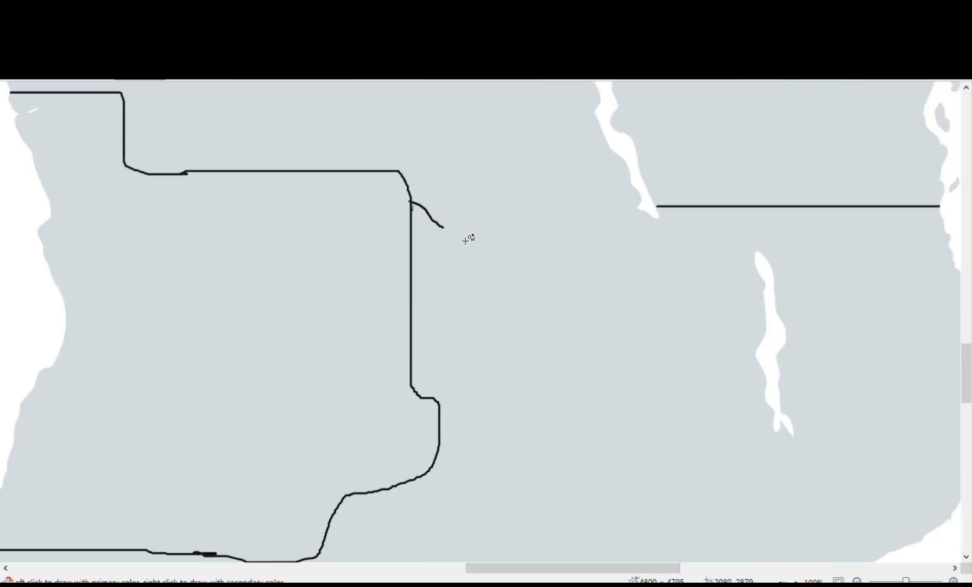
mouse_move(476, 232)
left_mouse_down()
mouse_move(542, 269)
mouse_move(591, 281)
left_mouse_up()
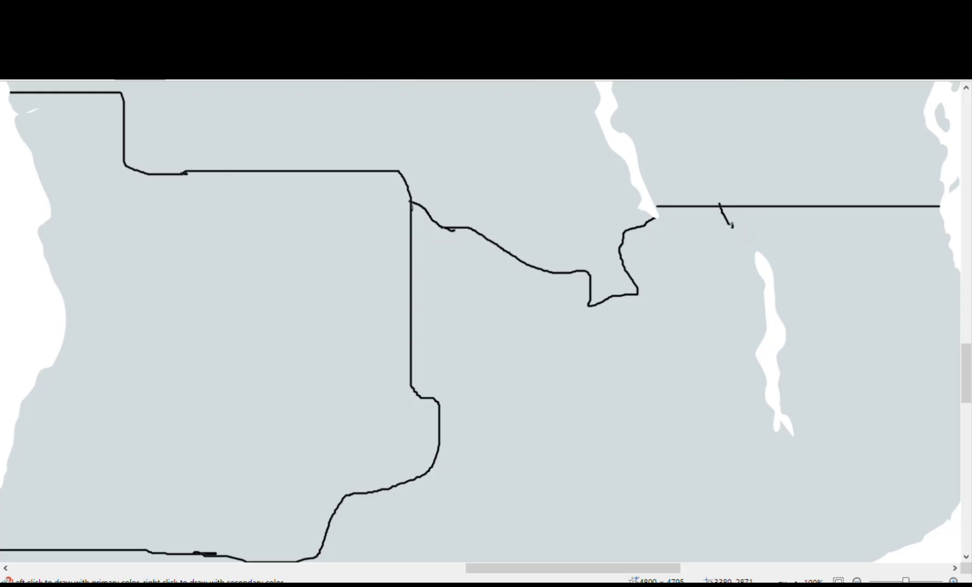
- Draw Zambia's border from Tanzania south and in a curve west to Angola, and outline Malawi west and south of its lake
mouse_move(715, 357)
left_mouse_down()
mouse_move(549, 430)
mouse_move(499, 437)
mouse_move(456, 424)
left_mouse_up()
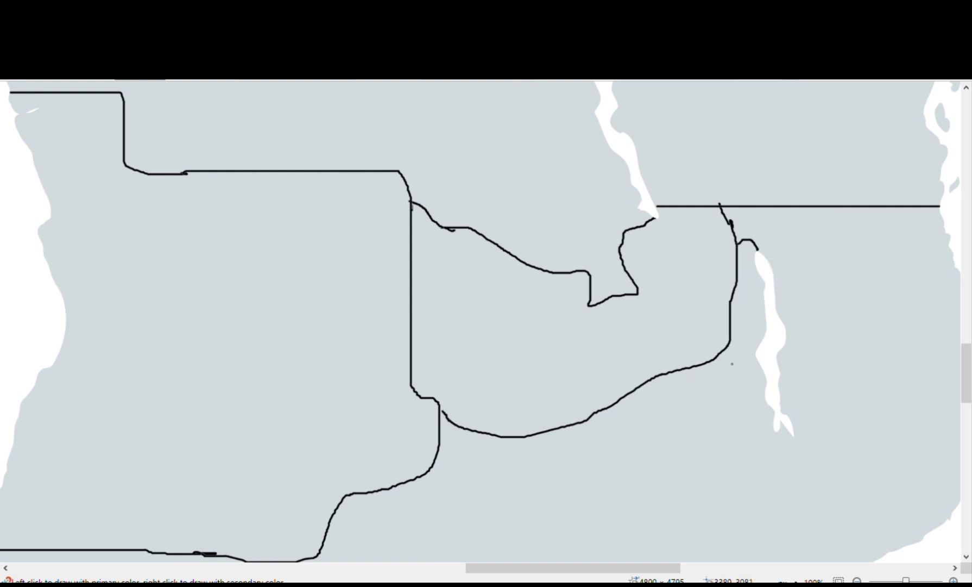
left_click_drag(742, 378, 742, 435)
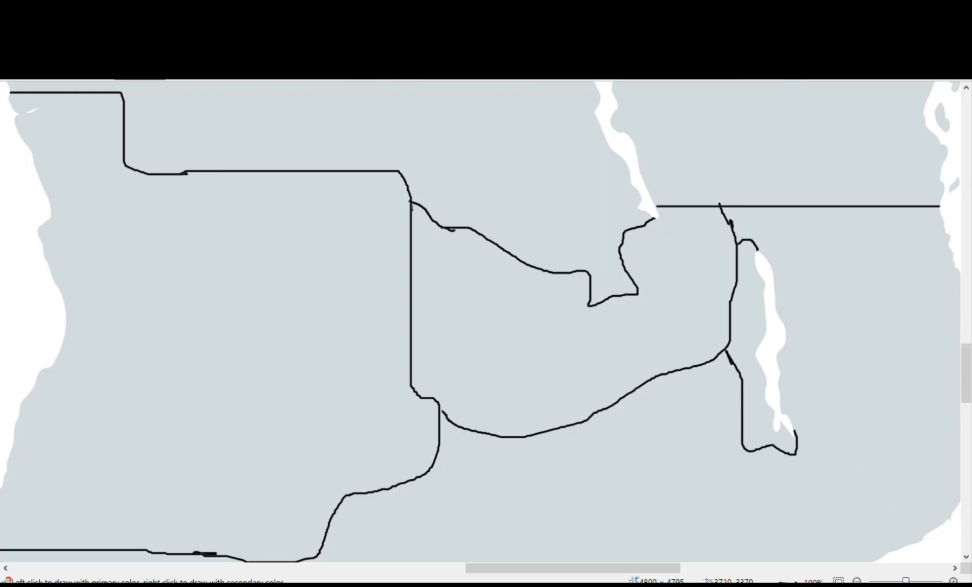
- Draw a border from the curved line south of Zambia southward in steps, then east to the Mozambique coast
left_click(857, 580)
left_click(857, 580)
left_click(857, 580)
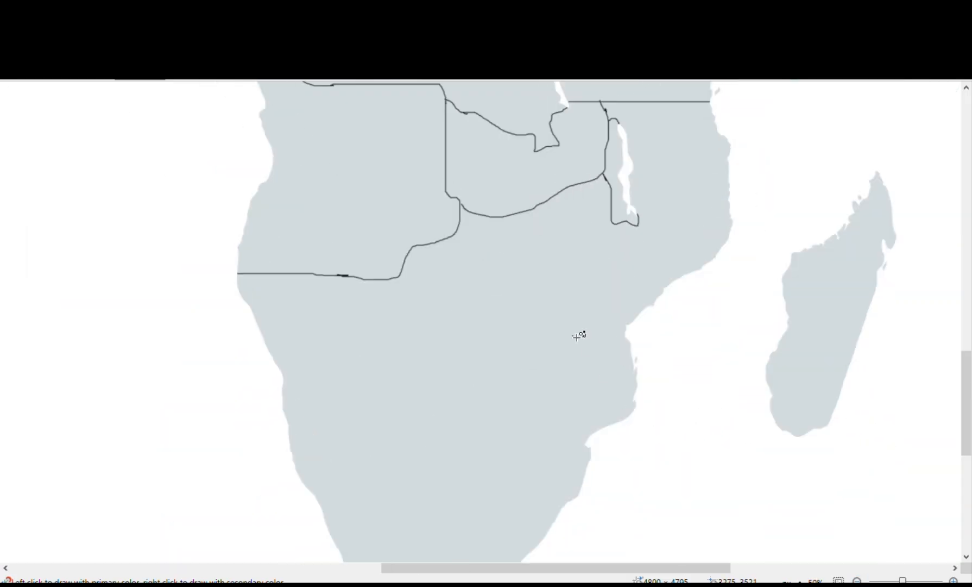
left_click(953, 580)
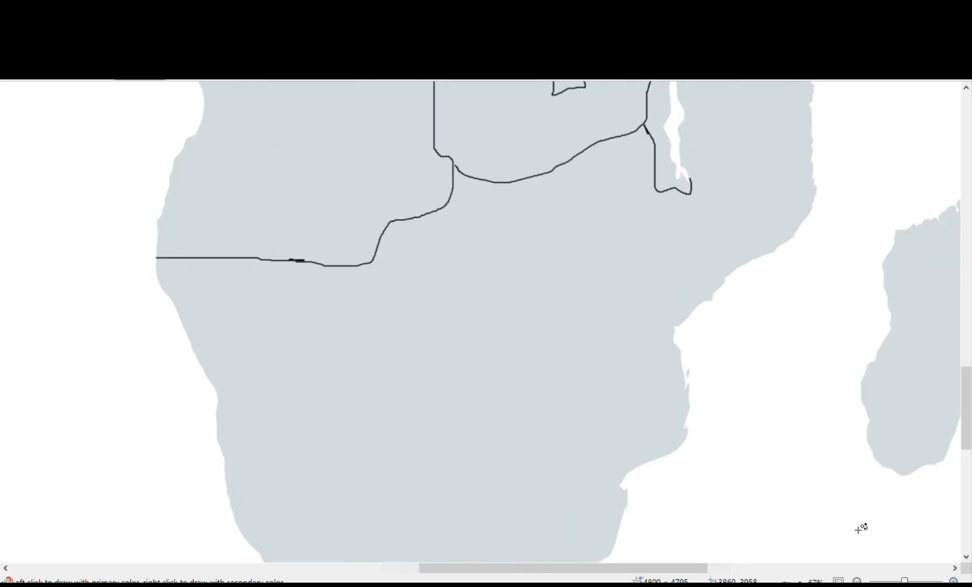
scroll(679, 403, "down", 3)
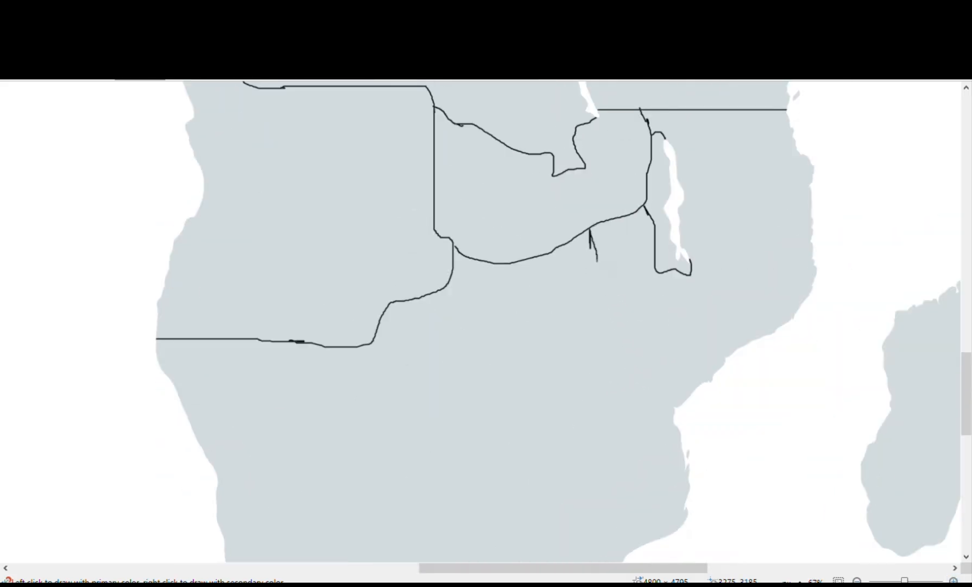
key("ctrl+z")
left_click(953, 580)
left_click_drag(577, 568, 600, 568)
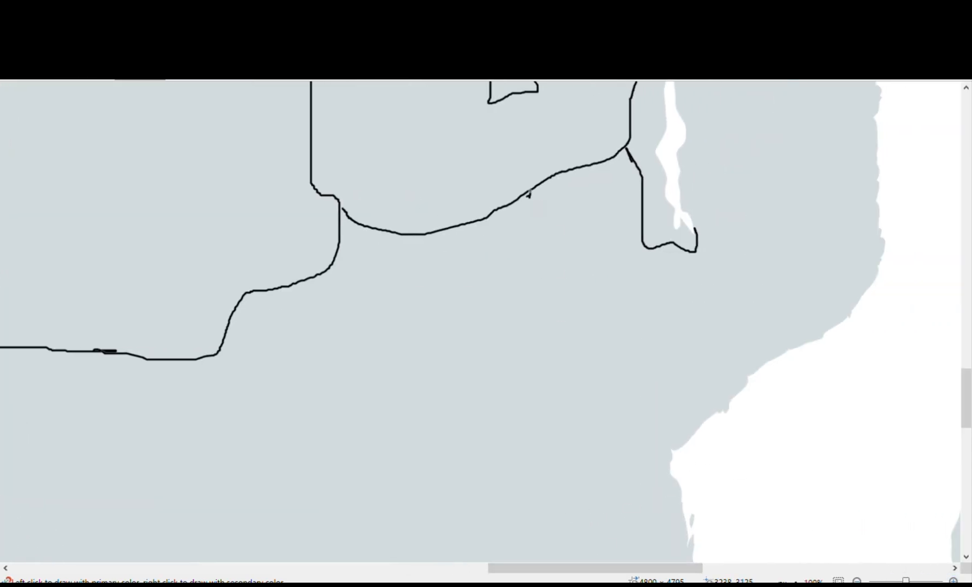
mouse_move(529, 193)
left_mouse_down()
mouse_move(534, 365)
mouse_move(547, 403)
mouse_move(573, 416)
mouse_move(603, 496)
mouse_move(695, 521)
left_mouse_up()
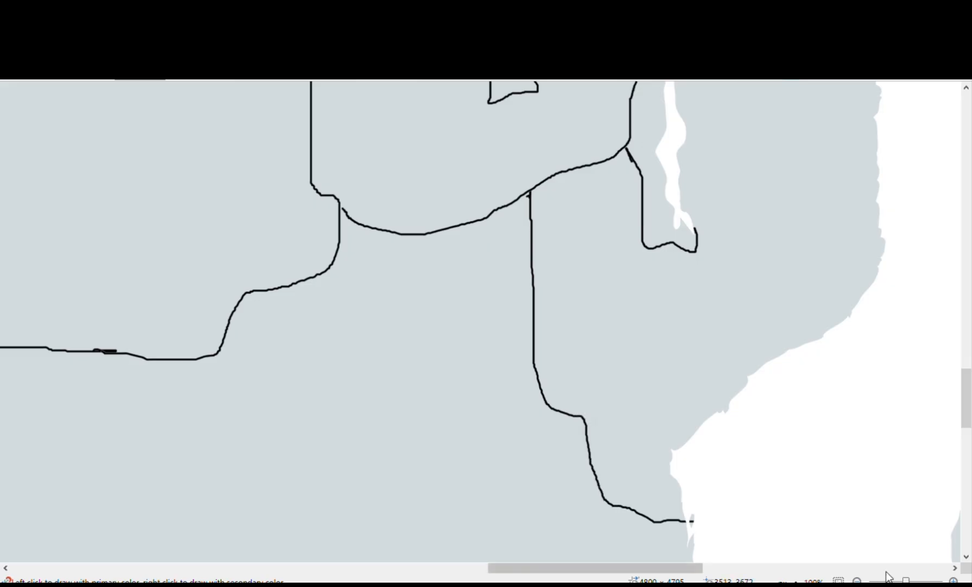
- Draw Namibia's border from the southwestern coast east and north, adding the narrow eastern strip that joins Angola's southeastern corner
left_click(857, 580)
left_click(856, 580)
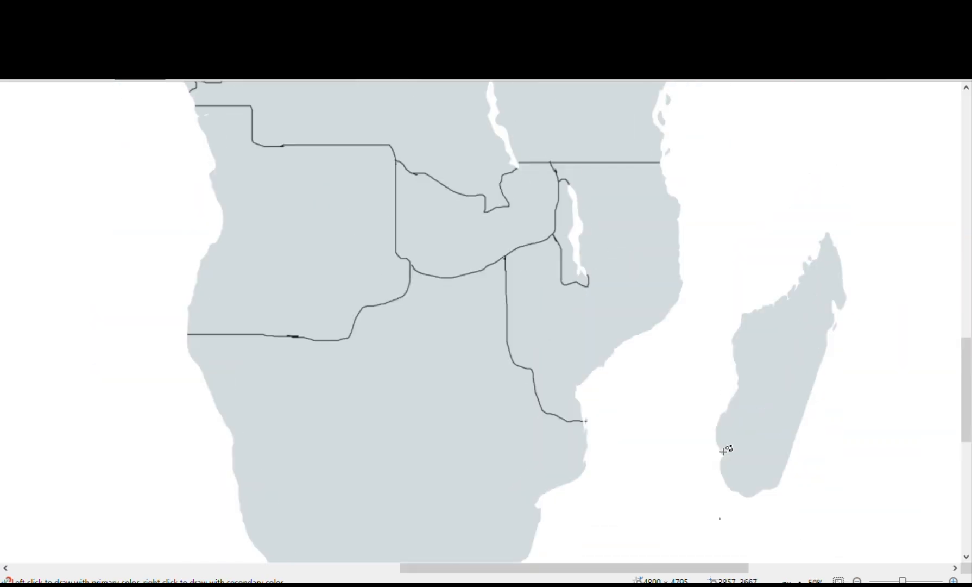
scroll(714, 456, "up", 3)
left_click_drag(545, 573, 459, 573)
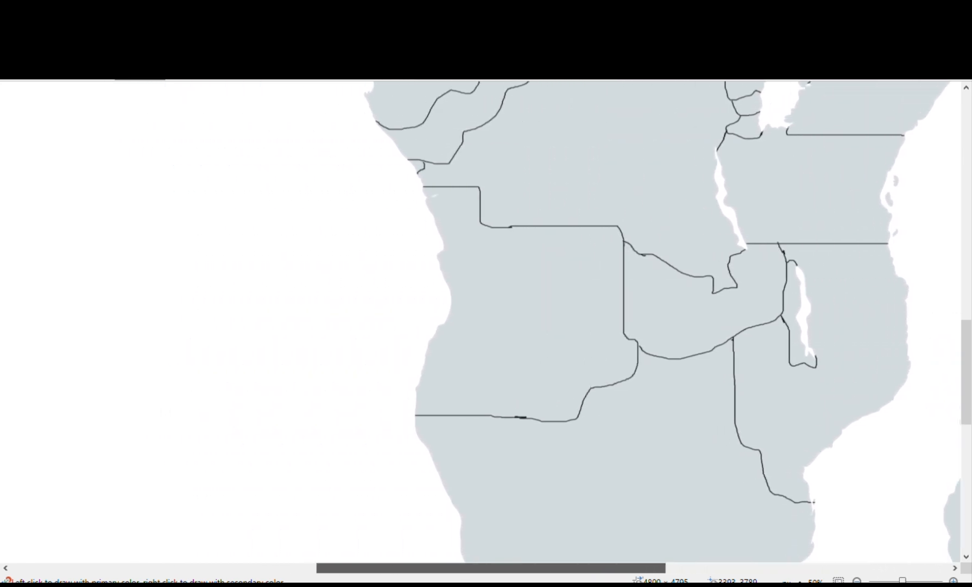
scroll(575, 498, "down", 5)
scroll(671, 475, "up", 5)
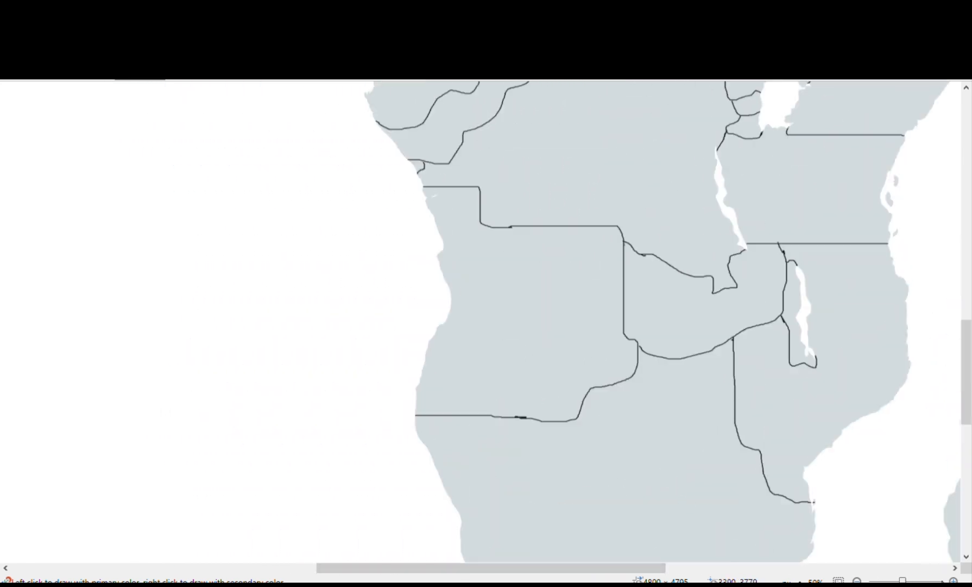
left_click(943, 580)
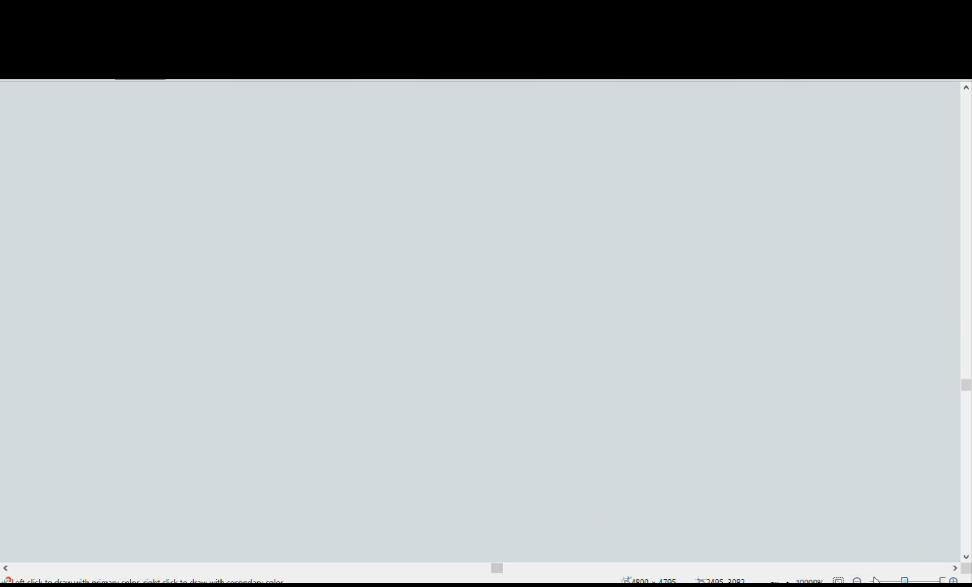
left_click_drag(931, 579, 904, 579)
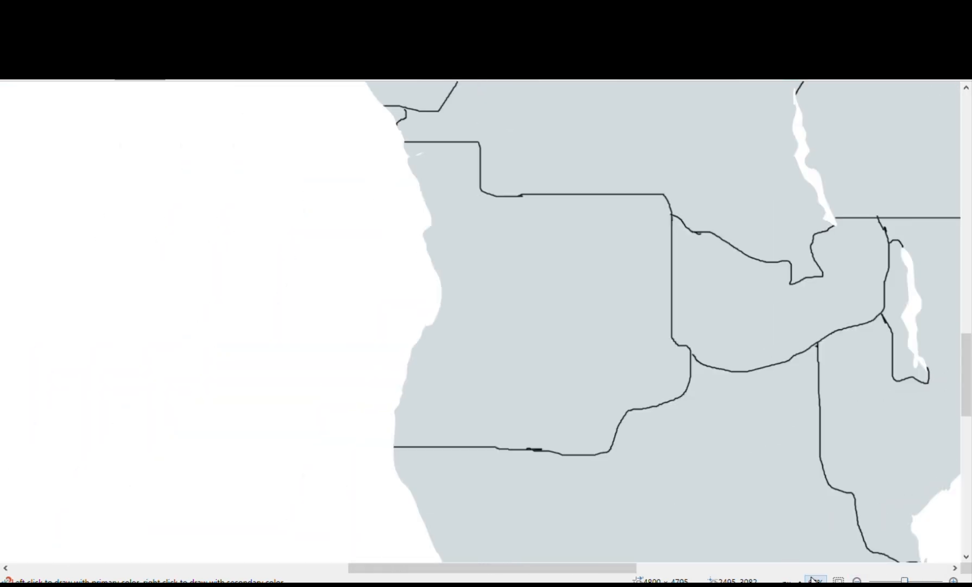
left_click_drag(591, 573, 667, 573)
scroll(709, 424, "down", 3)
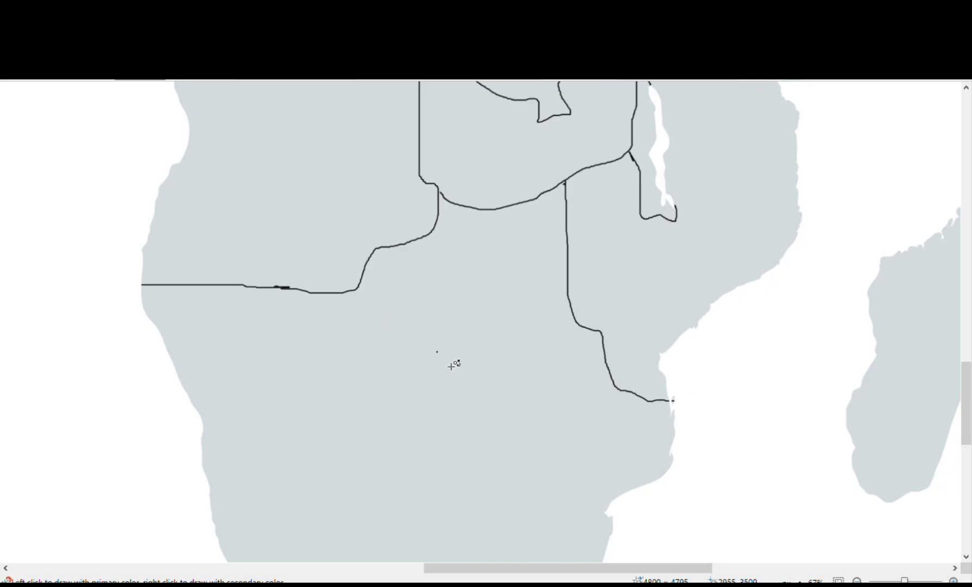
left_click(383, 436)
left_click_drag(432, 568, 368, 568)
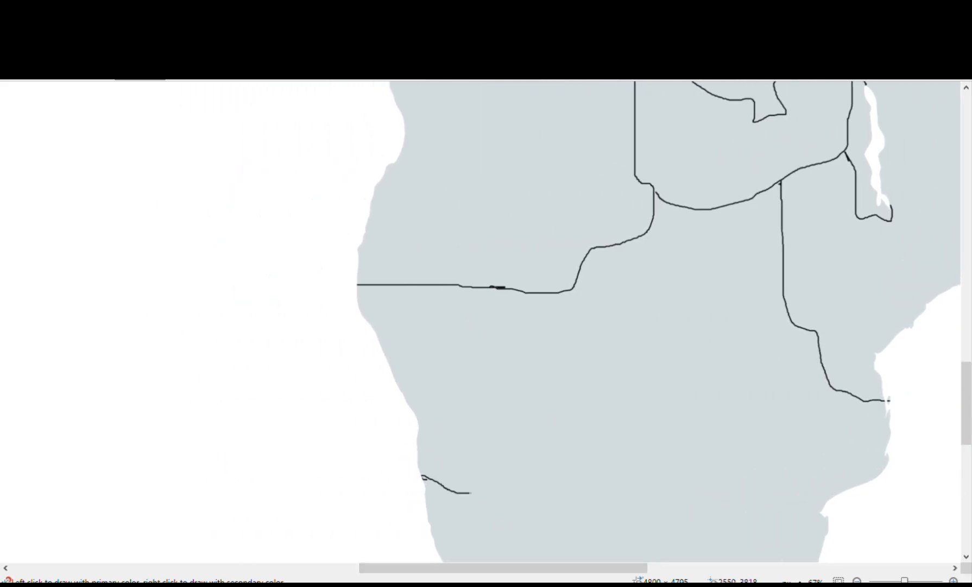
mouse_move(470, 492)
left_mouse_down()
mouse_move(531, 453)
mouse_move(539, 352)
mouse_move(549, 311)
mouse_move(568, 302)
left_mouse_up()
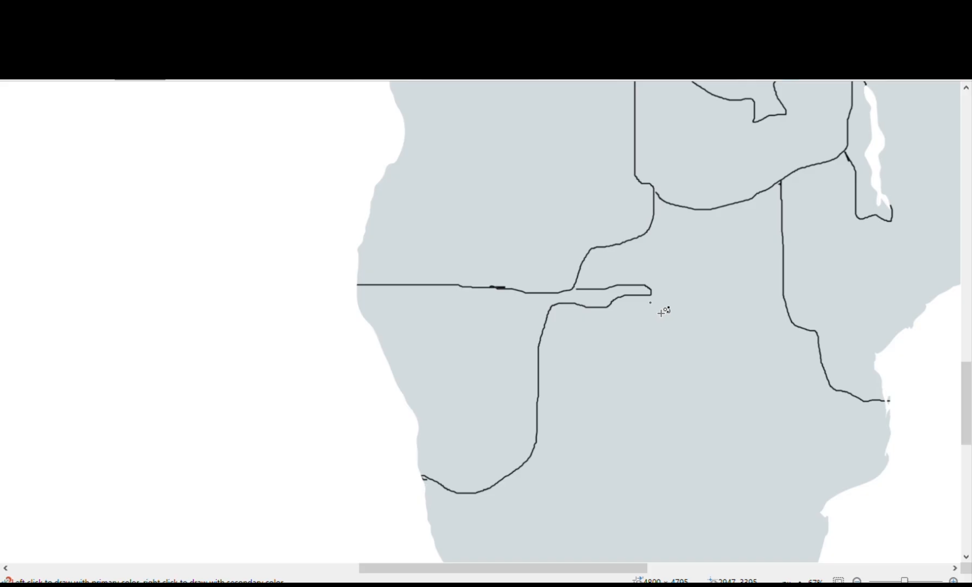
- From the eastern end of Namibia's strip, draw one border curving south and northeast to Mozambique's border, and another directly east to it
mouse_move(649, 295)
left_mouse_down()
mouse_move(663, 411)
mouse_move(697, 440)
mouse_move(747, 445)
mouse_move(808, 407)
left_mouse_up()
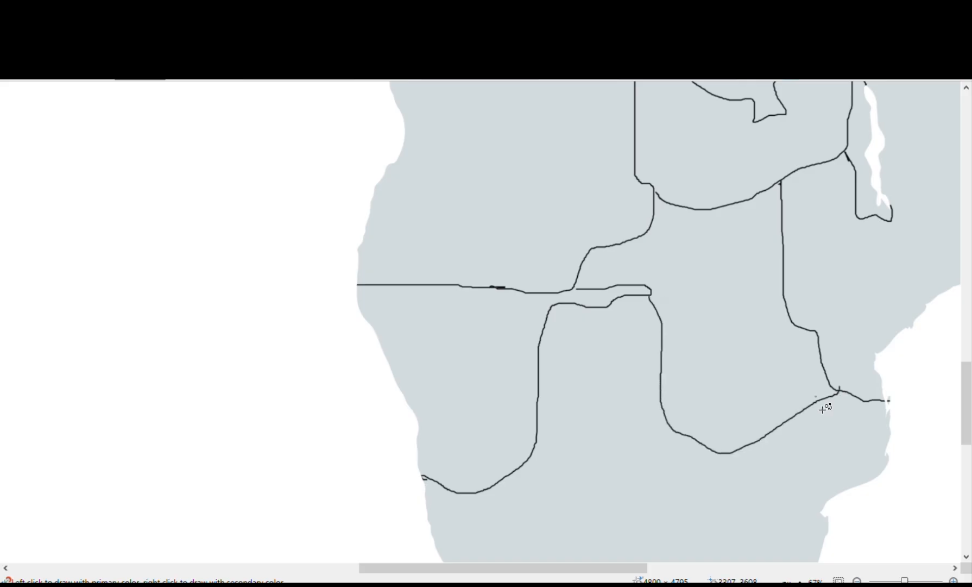
scroll(824, 408, "up", 3)
scroll(652, 375, "down", 9)
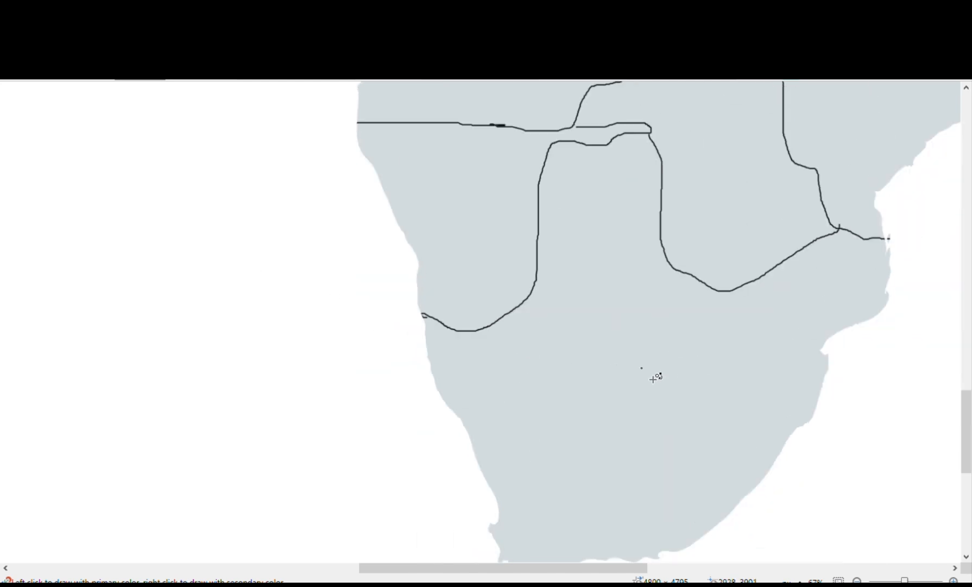
scroll(640, 439, "up", 6)
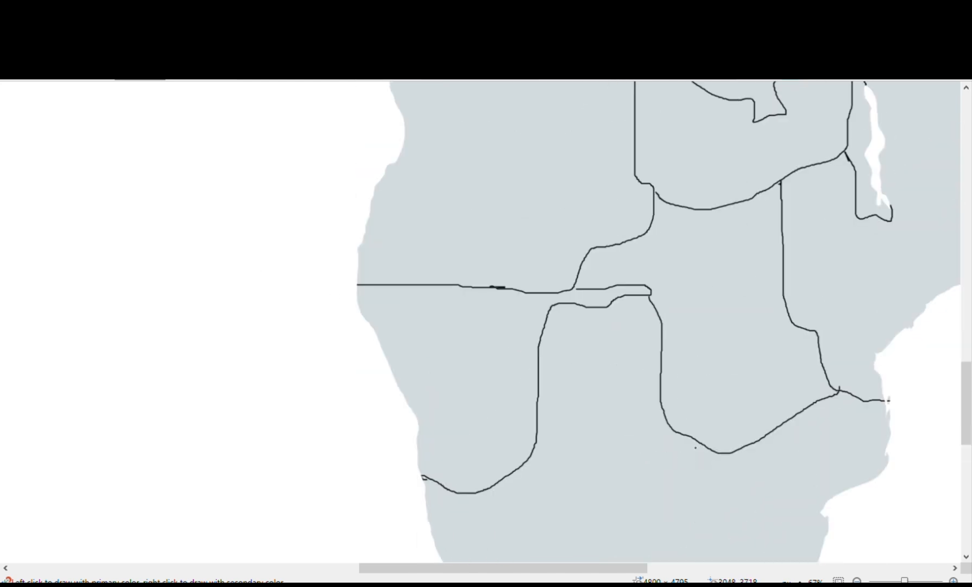
left_click(659, 293)
- Try to flood-fill the region between Angola's southeastern side and Mozambique's western border with white
scroll(469, 308, "up", 6)
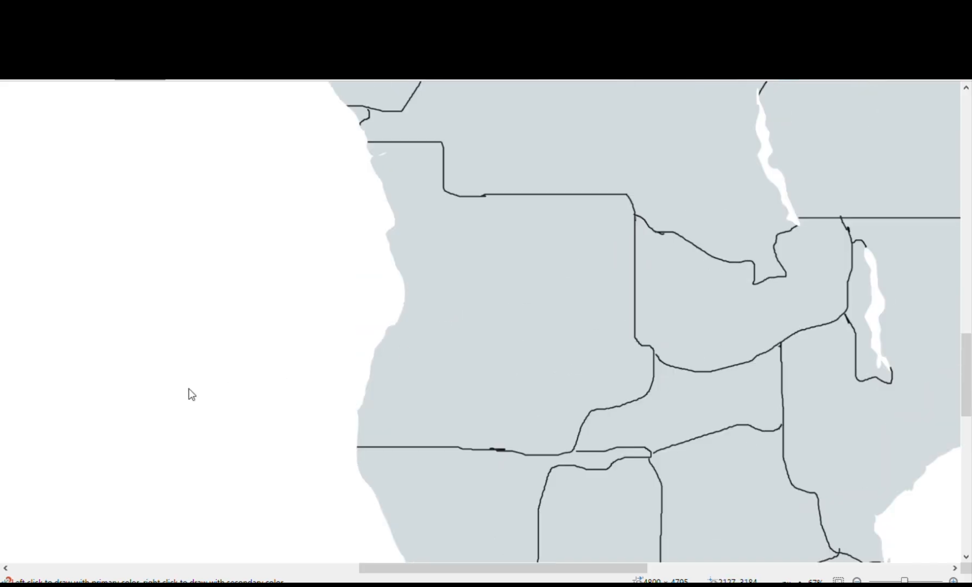
key("k")
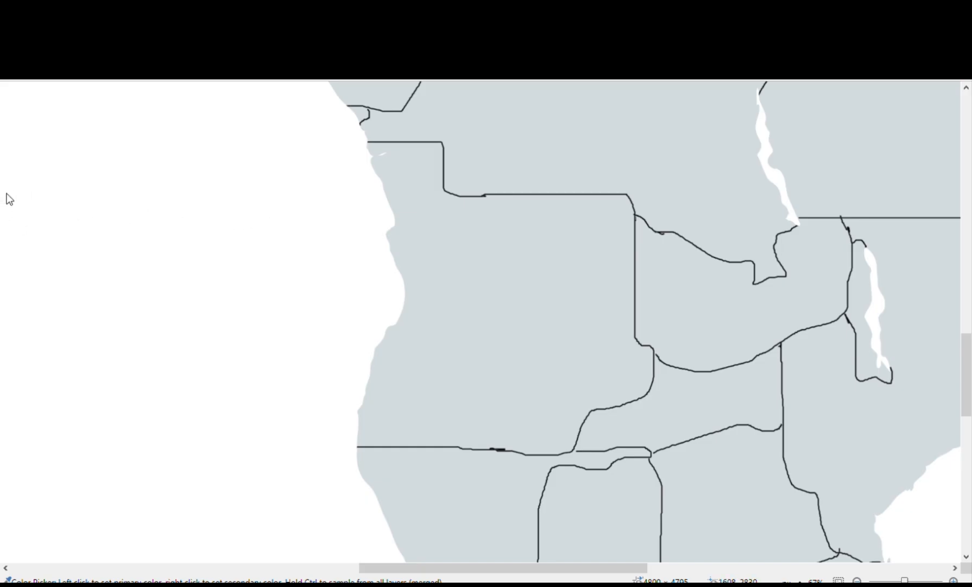
key("f")
left_click(686, 408)
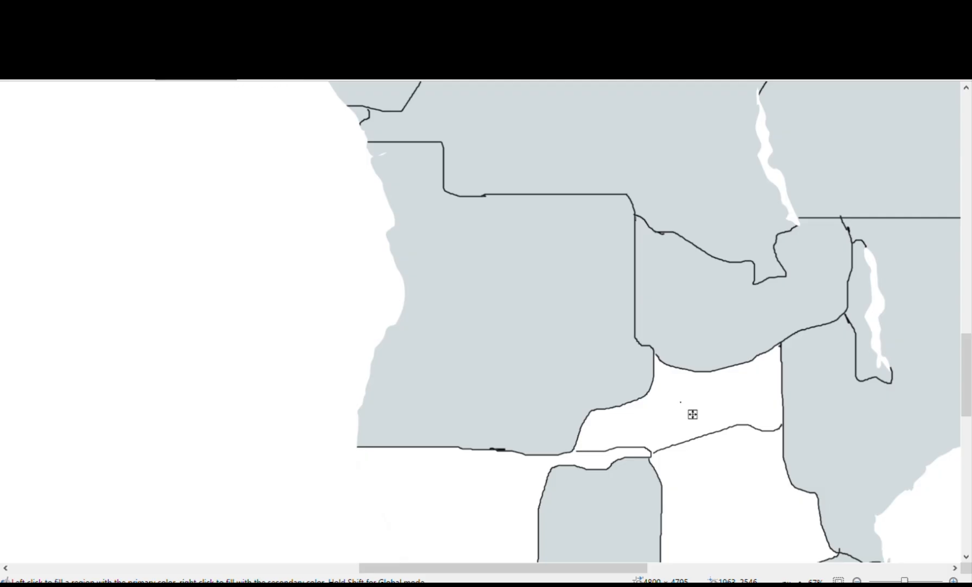
key("ctrl+z")
scroll(443, 378, "down", 3)
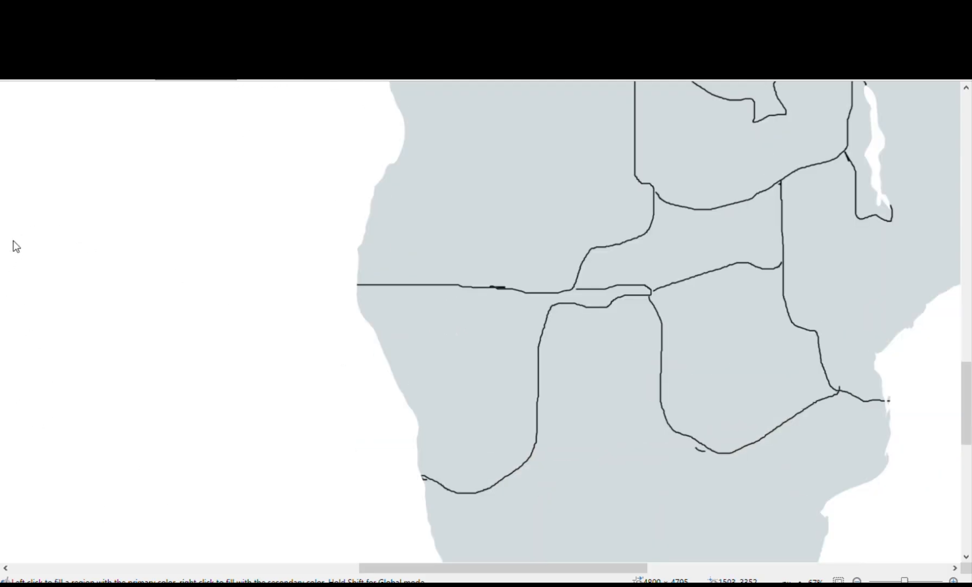
- Close the small pencil-line gaps at Angola's southeastern corner and at the eastern tip of Namibia's strip
key("p")
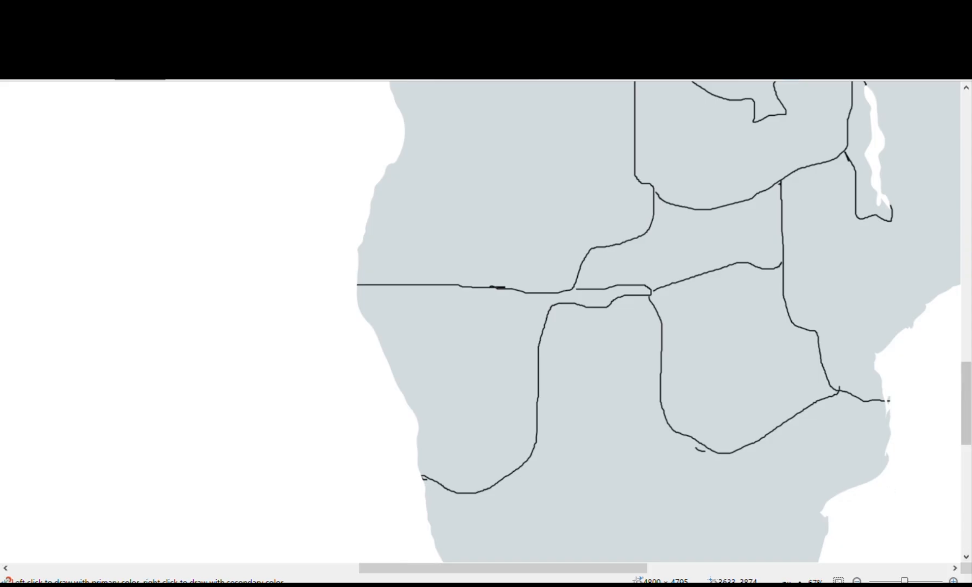
key("ctrl+plus")
key("ctrl+plus")
key("ctrl+plus")
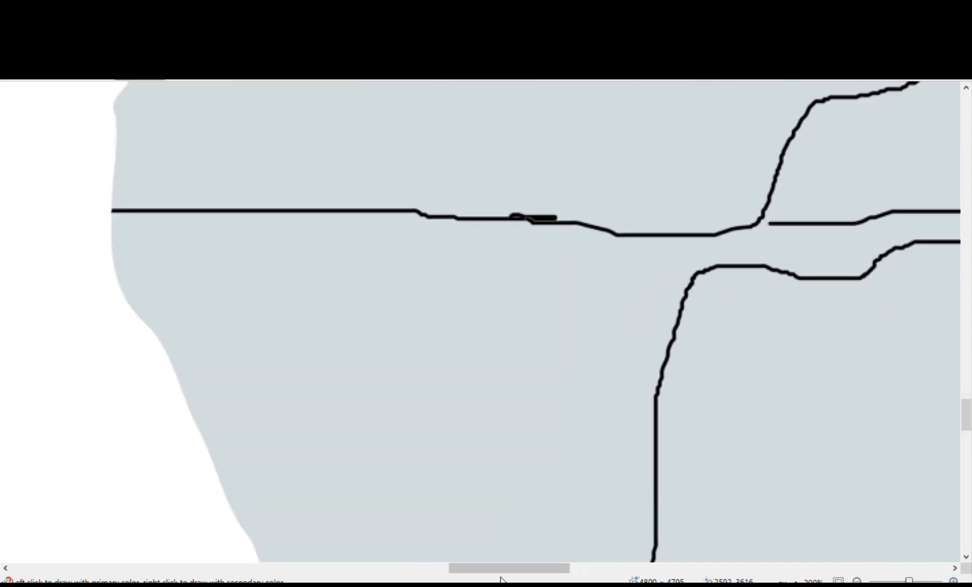
left_click_drag(508, 567, 548, 568)
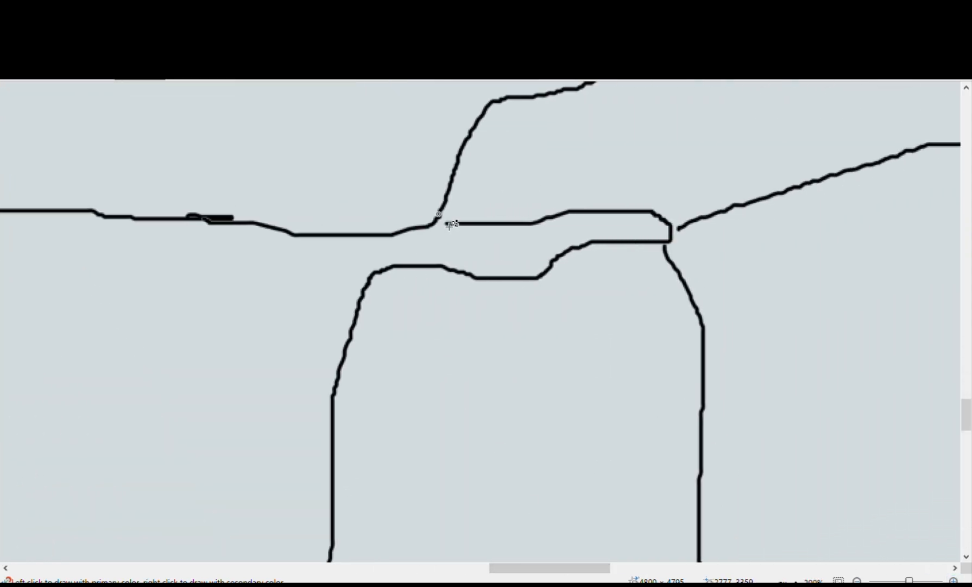
left_click_drag(665, 231, 688, 238)
scroll(228, 365, "down", 2, "ctrl")
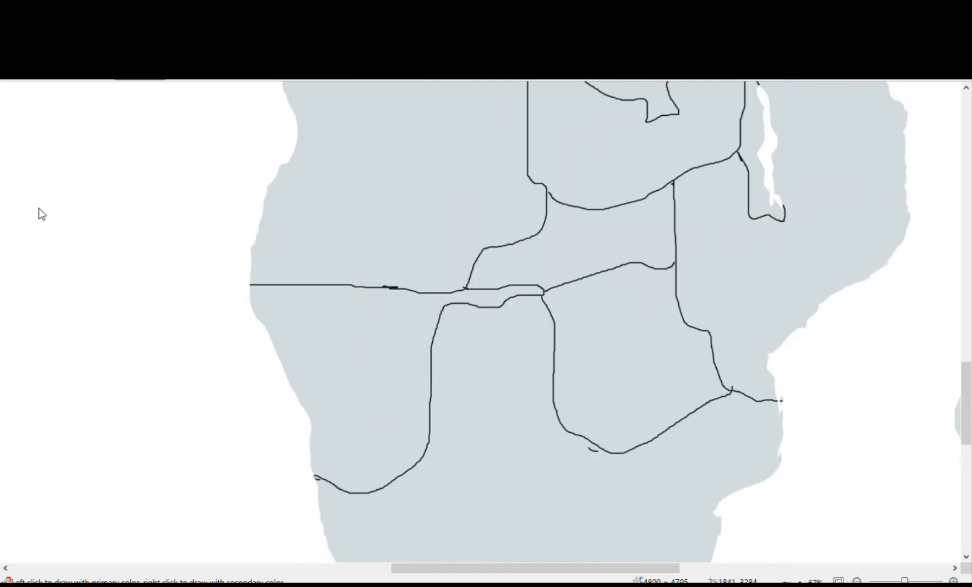
- Flood-fill the region between Angola's southeastern side and Mozambique's western border with white, undoing the trial black fill
left_click(117, 38)
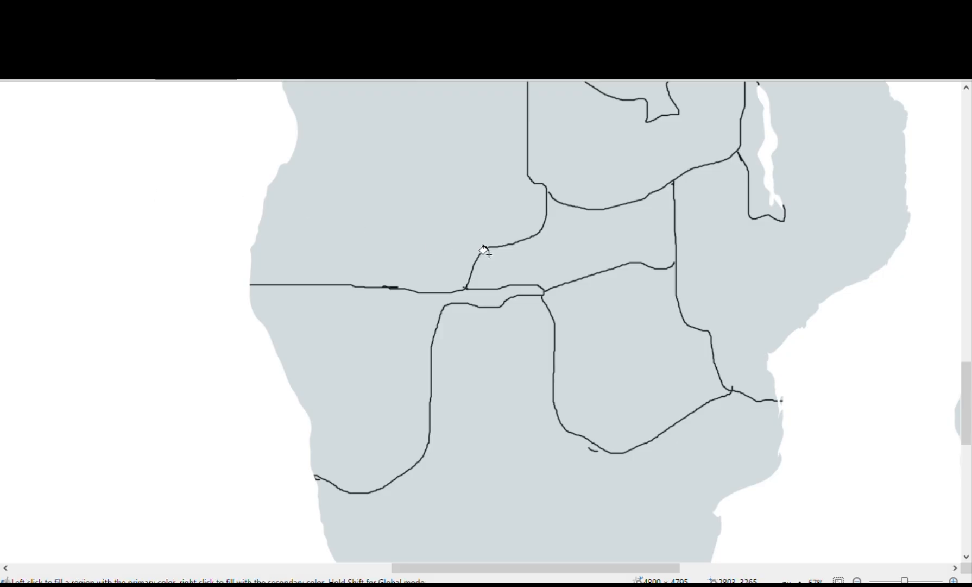
left_click(611, 258)
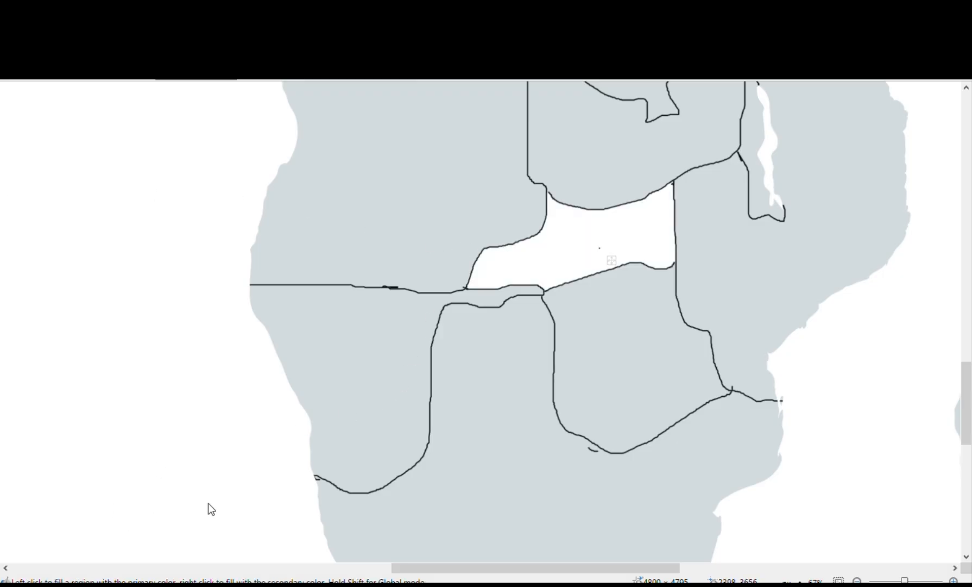
key("x")
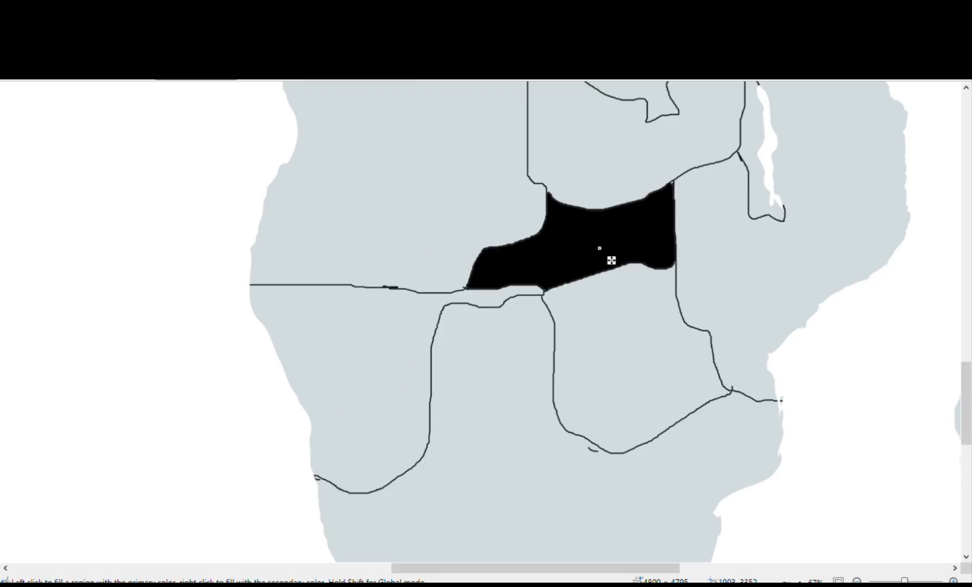
key("ctrl+z")
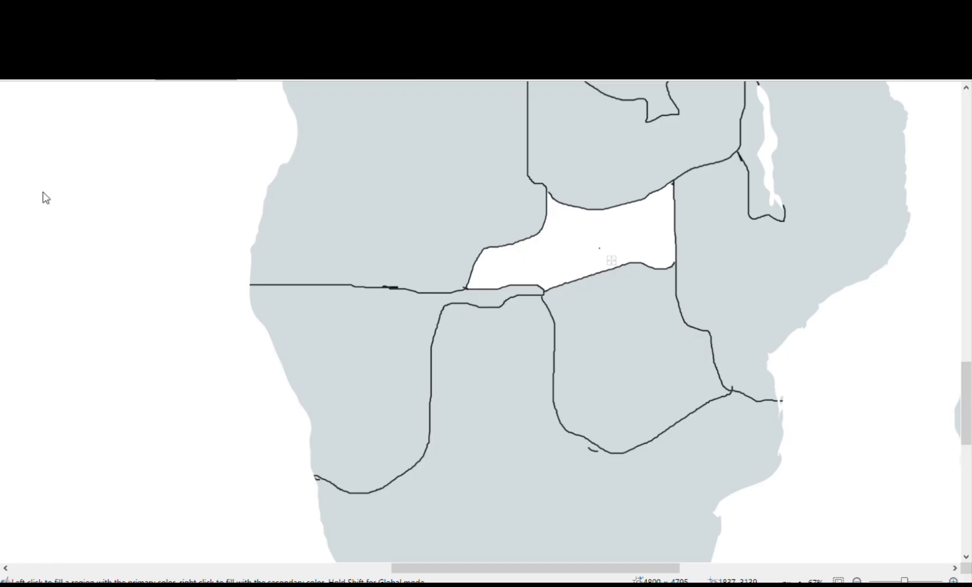
- Look over the country borders drawn so far, from southern Africa up to the north coast
key("b")
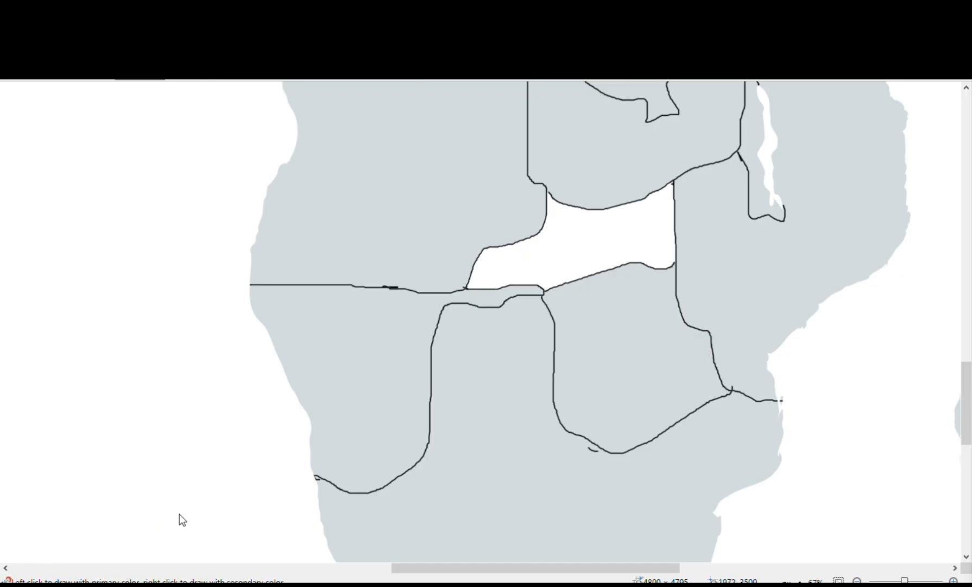
left_click(857, 580)
left_click(857, 580)
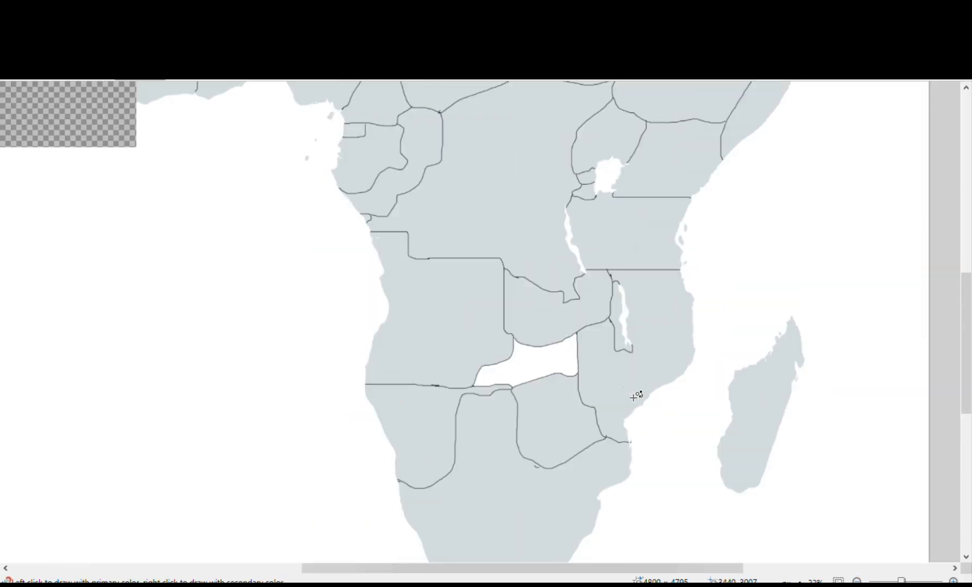
scroll(630, 396, "up", 10)
scroll(467, 363, "down", 5)
scroll(462, 353, "up", 4)
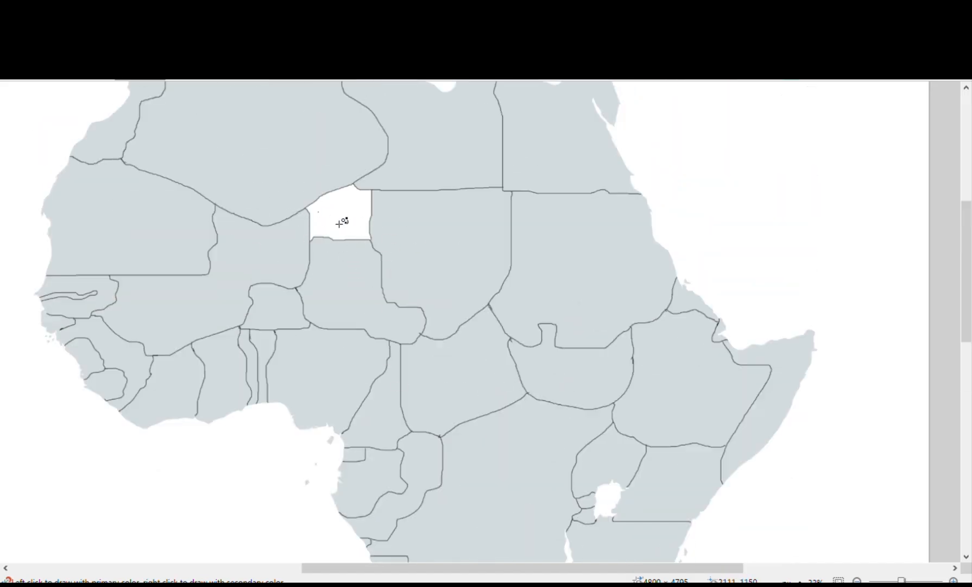
scroll(354, 244, "down", 5)
scroll(536, 404, "up", 5)
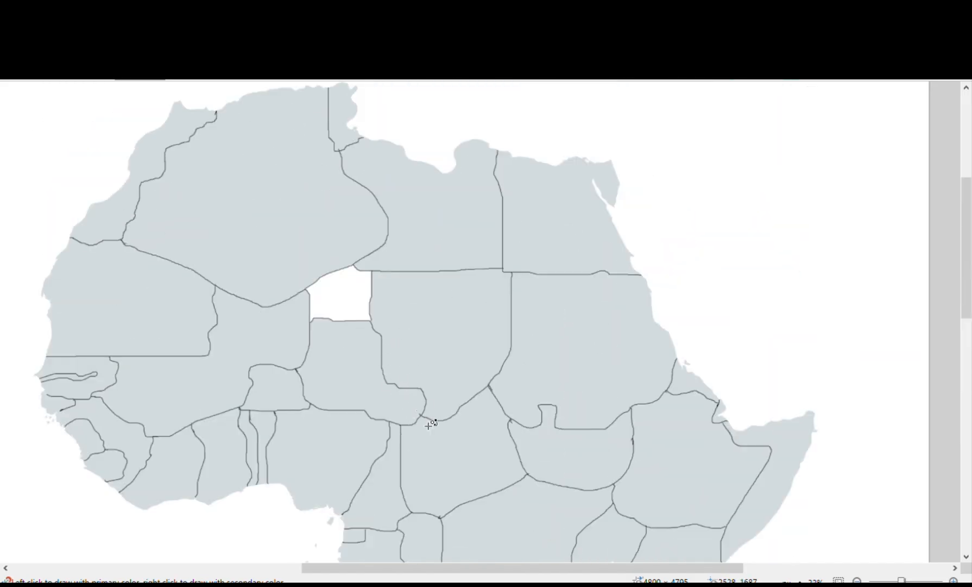
scroll(382, 320, "down", 5)
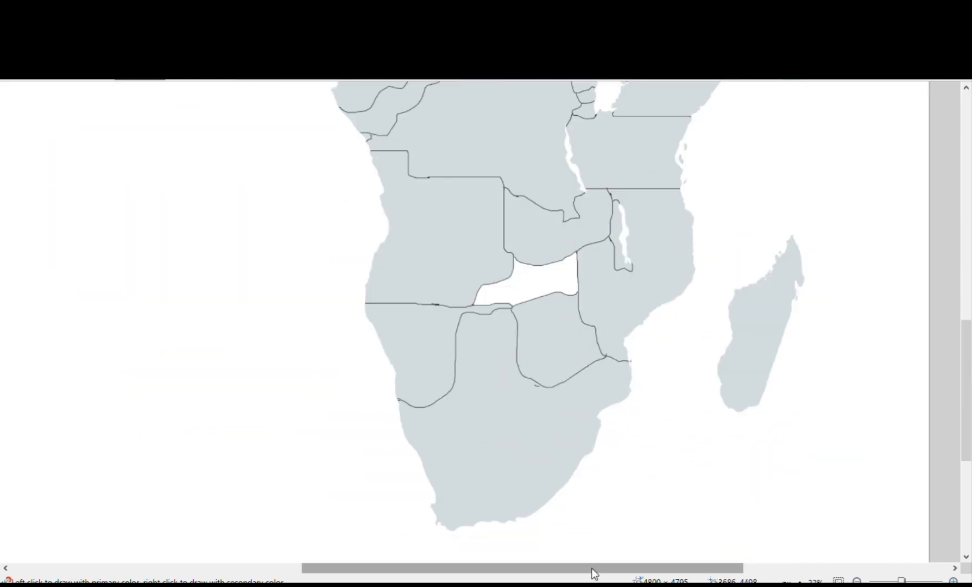
- Draw Botswana's southern border from Namibia's southern border east, then up to the curved border on its southeastern side
left_click_drag(593, 570, 13, 294)
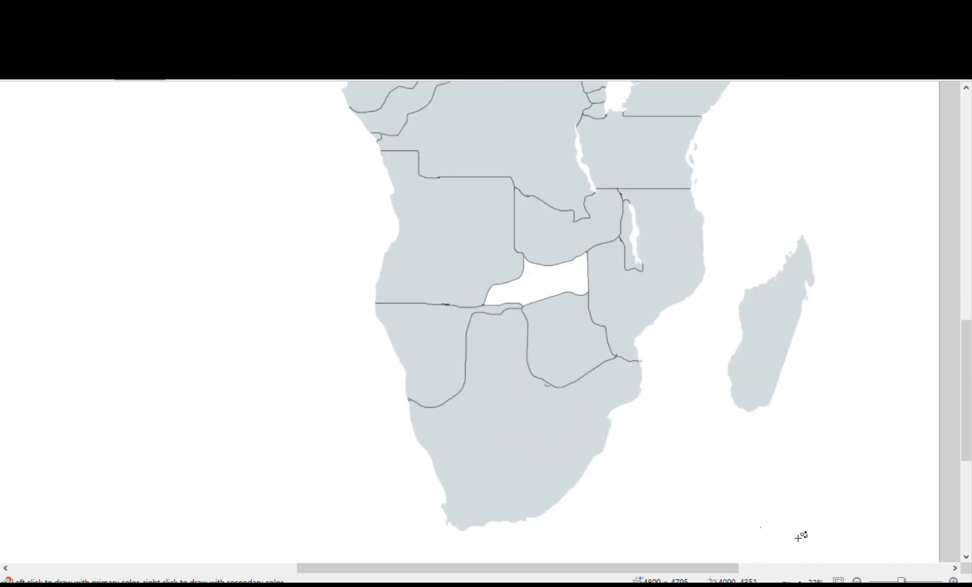
scroll(656, 419, "up", 2)
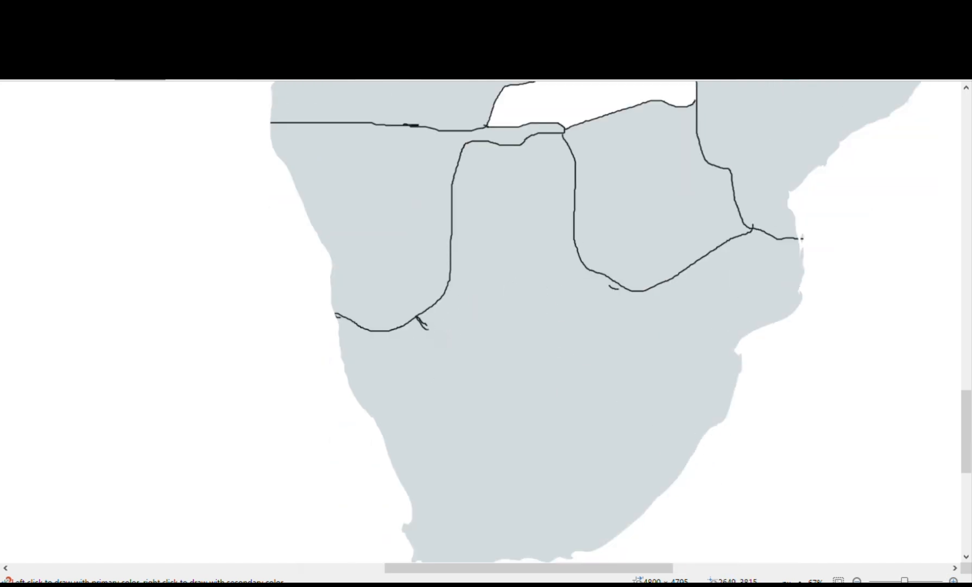
mouse_move(426, 329)
left_mouse_down()
mouse_move(590, 319)
mouse_move(607, 303)
left_mouse_up()
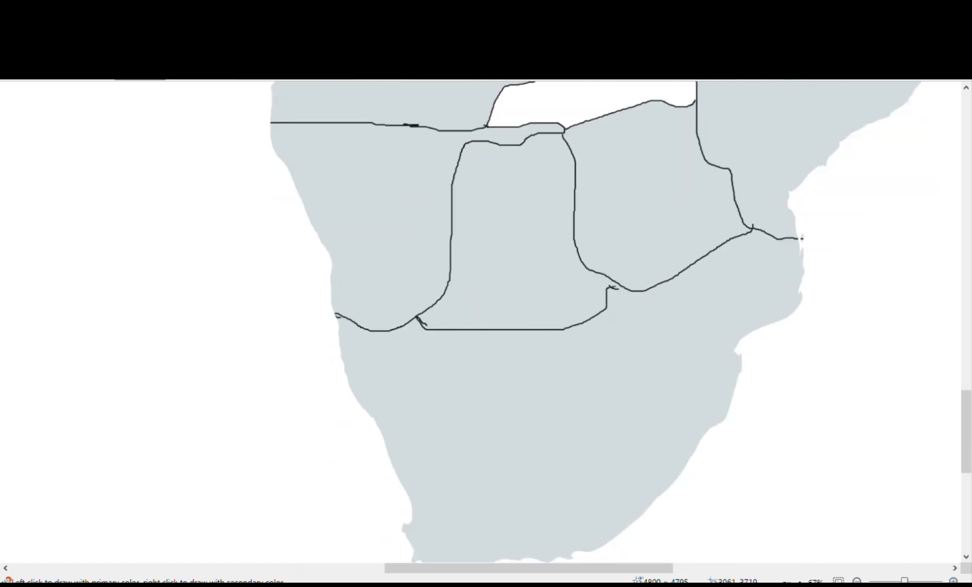
- Draw a small closed loop for Lesotho inside South Africa and a small enclosure for Eswatini below Mozambique's southern border
scroll(700, 337, "down", 2)
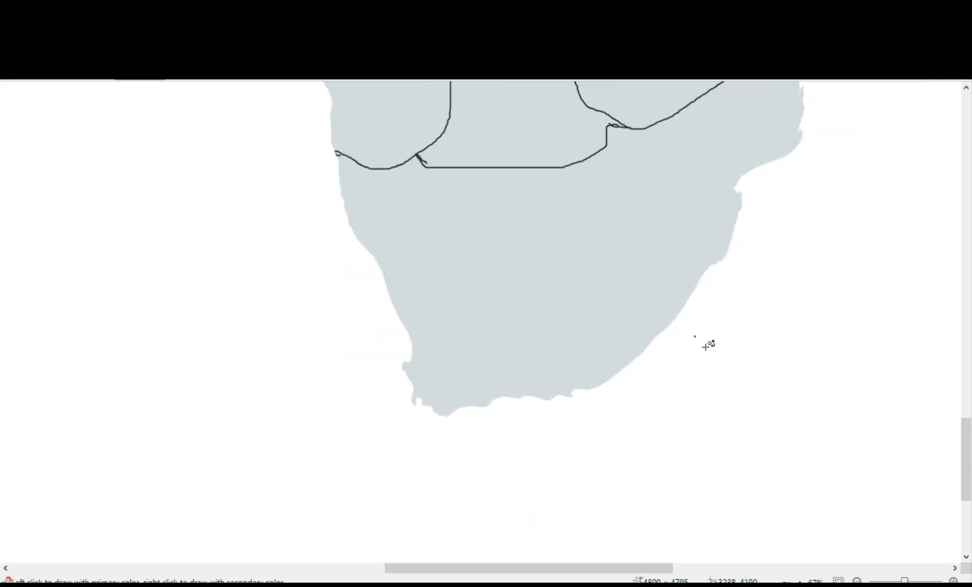
scroll(678, 341, "up", 1)
scroll(652, 304, "down", 1)
scroll(739, 242, "up", 2)
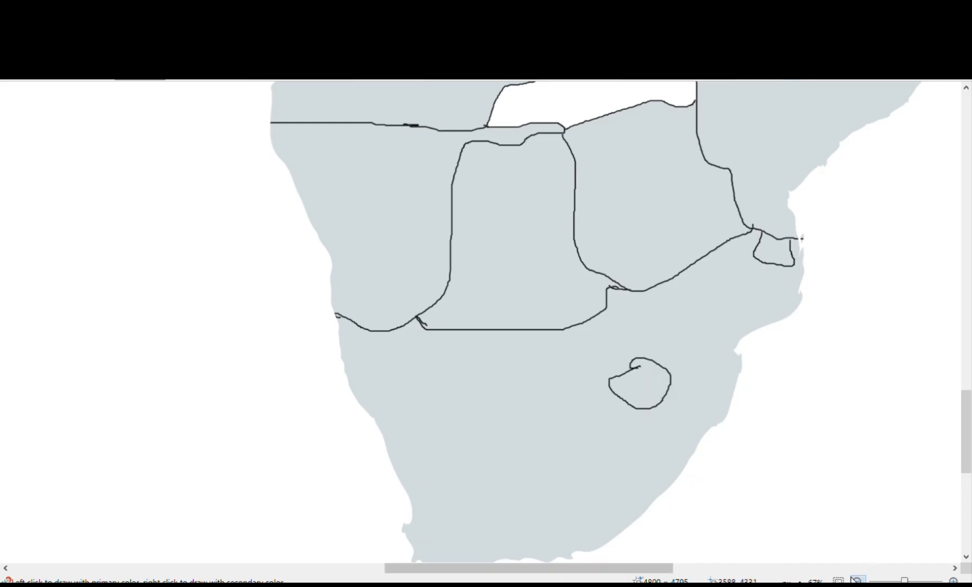
- Review the whole map of Africa for missing or unclosed country borders
left_click(857, 580)
scroll(556, 406, "down", 1)
scroll(555, 407, "up", 2)
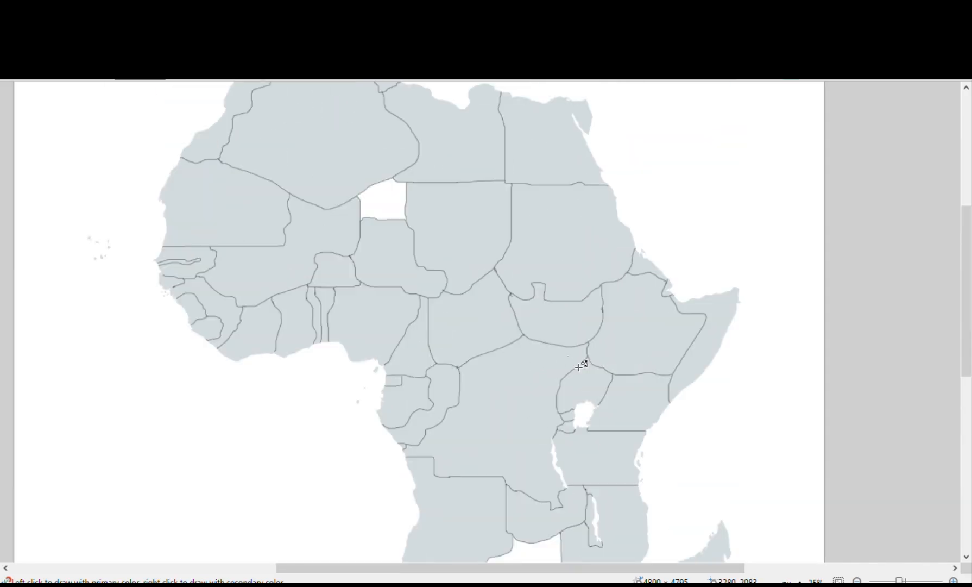
scroll(734, 471, "down", 1)
left_click(857, 580)
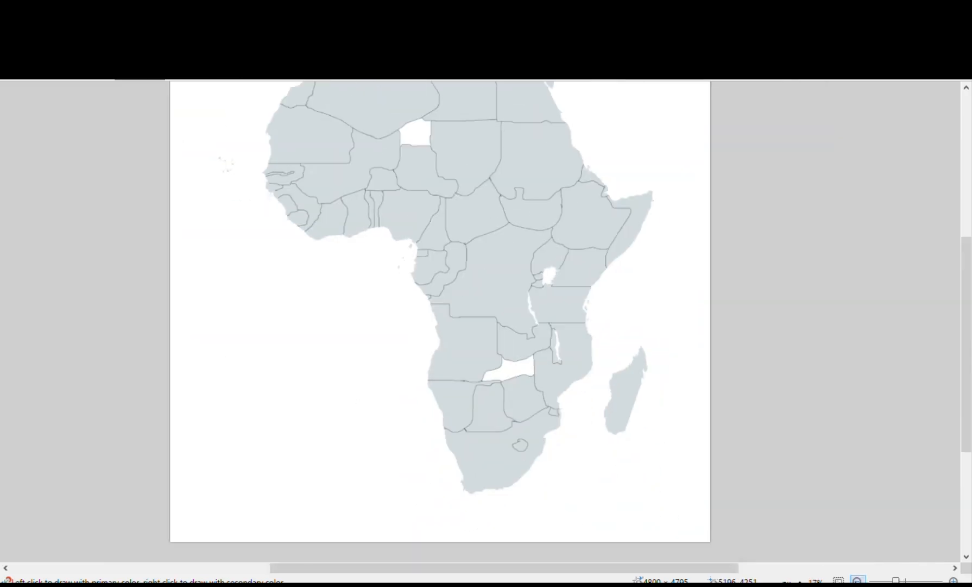
scroll(687, 492, "up", 3)
scroll(614, 565, "down", 2)
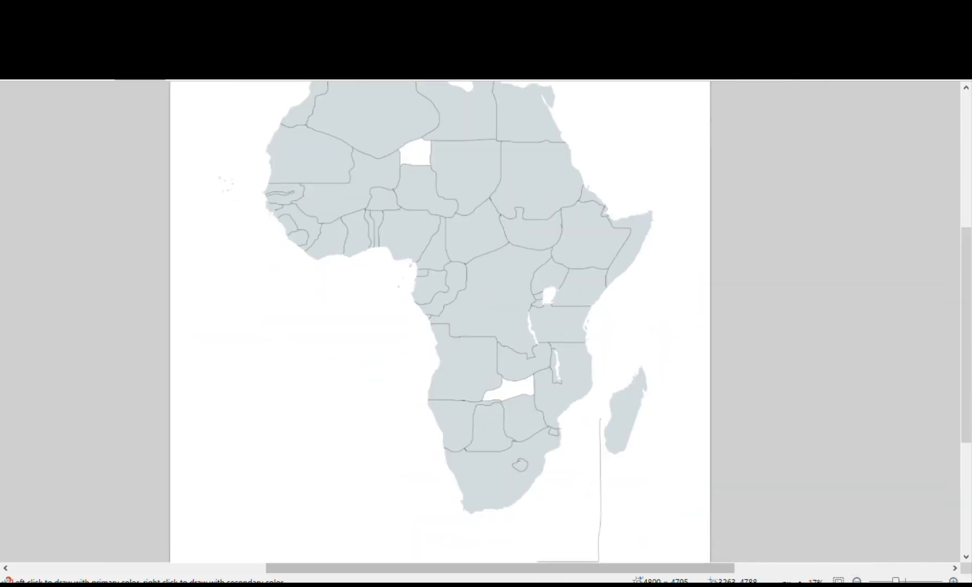
scroll(231, 108, "up", 1)
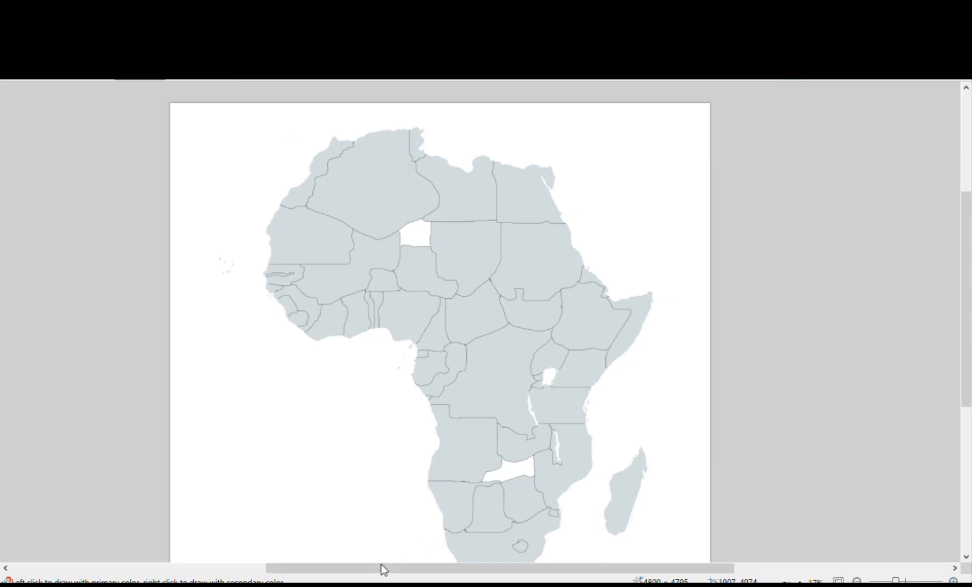
left_click_drag(382, 568, 337, 565)
scroll(437, 375, "down", 2)
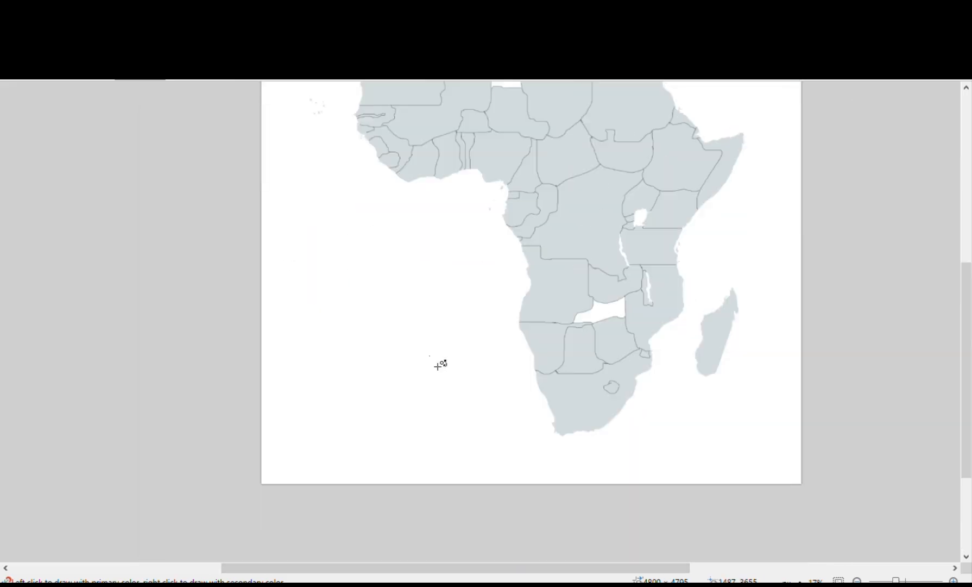
scroll(434, 383, "up", 2)
scroll(434, 386, "down", 2)
scroll(488, 310, "up", 2)
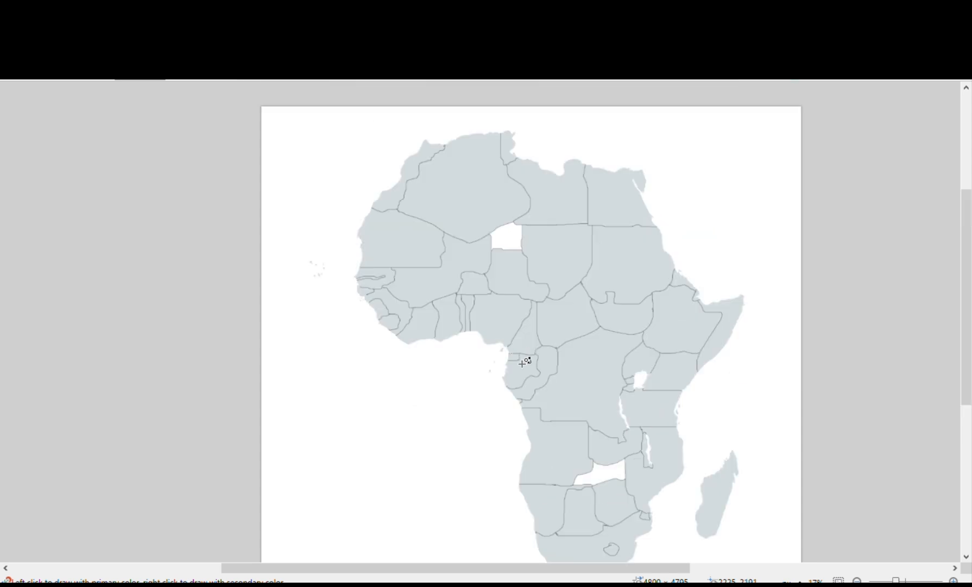
scroll(438, 402, "down", 2)
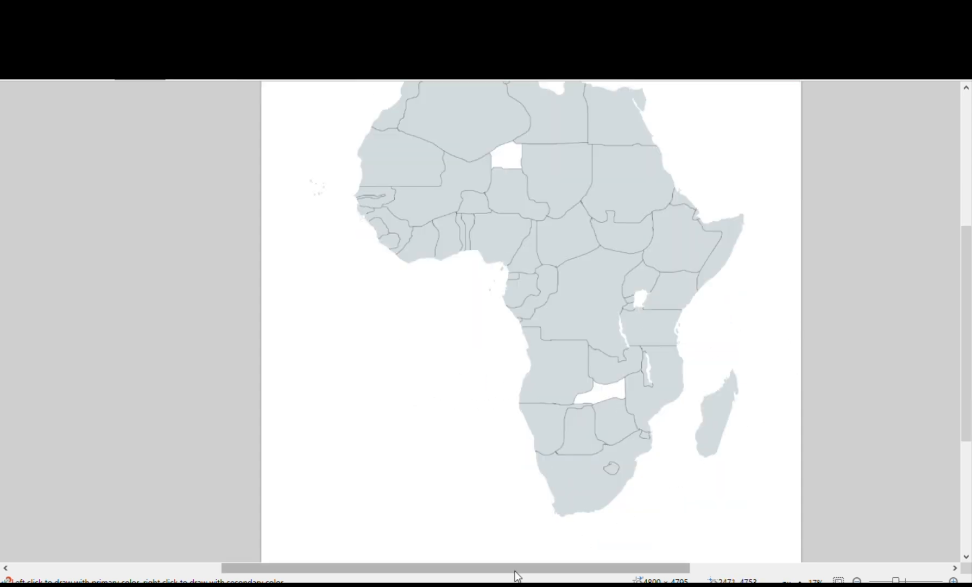
mouse_move(517, 575)
left_mouse_down()
mouse_move(674, 576)
mouse_move(517, 576)
left_mouse_up()
scroll(586, 430, "up", 1)
scroll(586, 429, "down", 1)
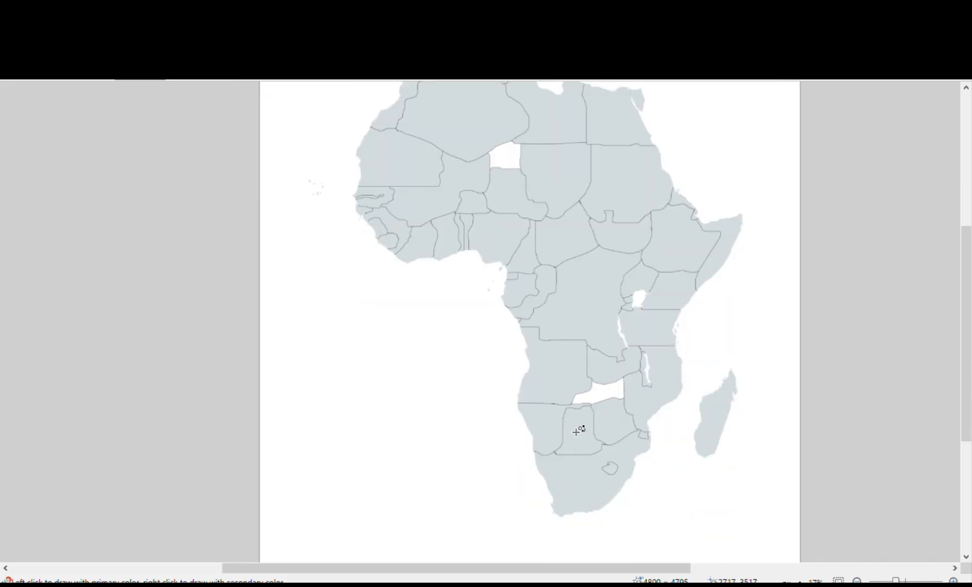
scroll(577, 431, "down", 1)
scroll(573, 427, "up", 1)
scroll(571, 427, "up", 1)
scroll(567, 430, "down", 2)
scroll(560, 437, "up", 1)
scroll(557, 441, "down", 1)
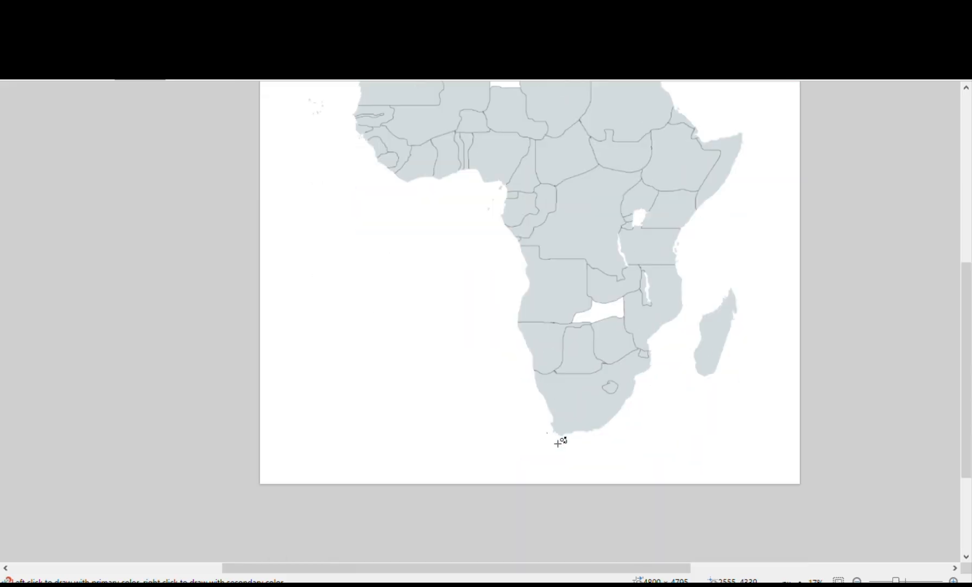
scroll(554, 442, "up", 1)
left_click_drag(535, 575, 574, 575)
scroll(568, 408, "up", 1)
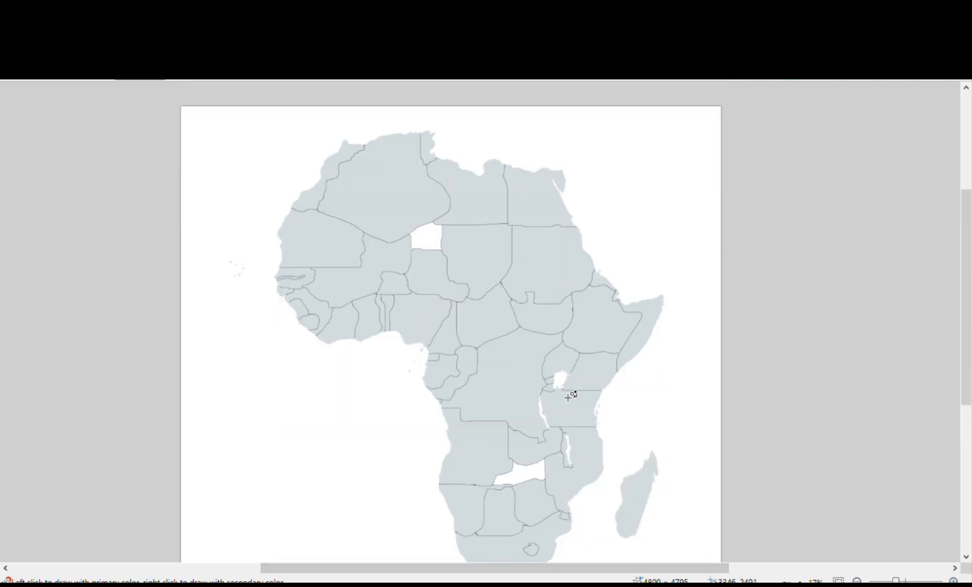
scroll(569, 461, "down", 1)
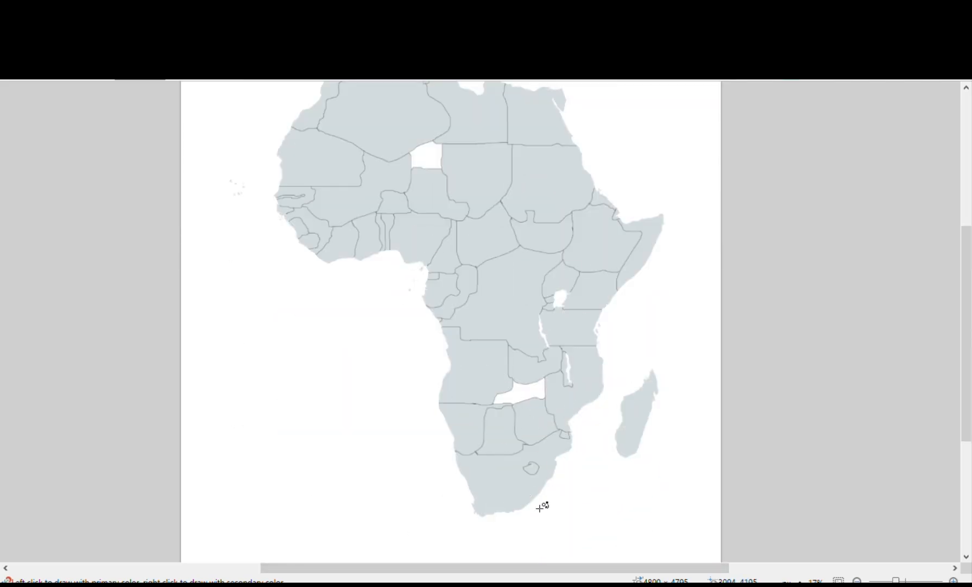
left_click_drag(544, 570, 489, 555)
scroll(587, 383, "up", 2)
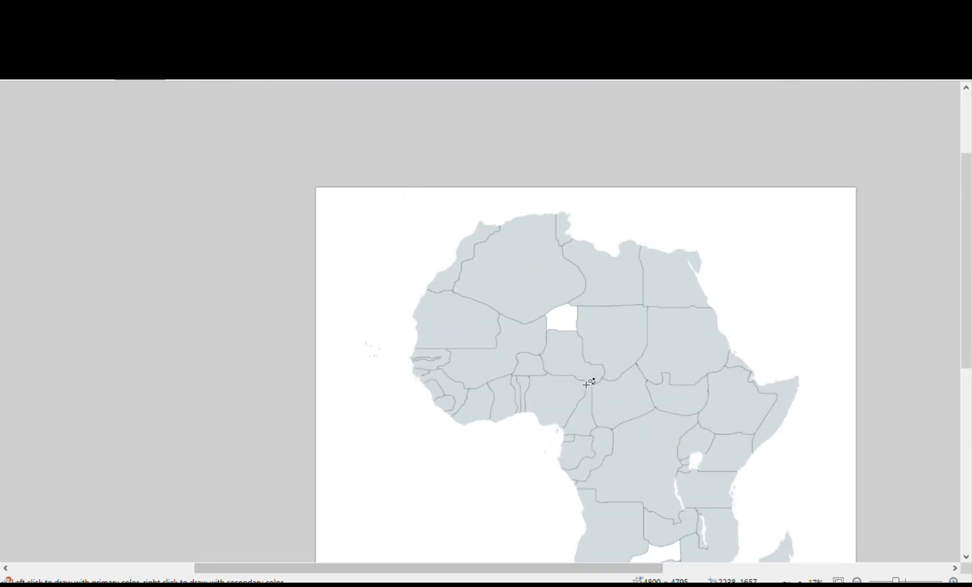
- Examine the borders of West, southern and central Africa up close, and compare them with the whole continent
left_click(953, 580)
left_click(954, 580)
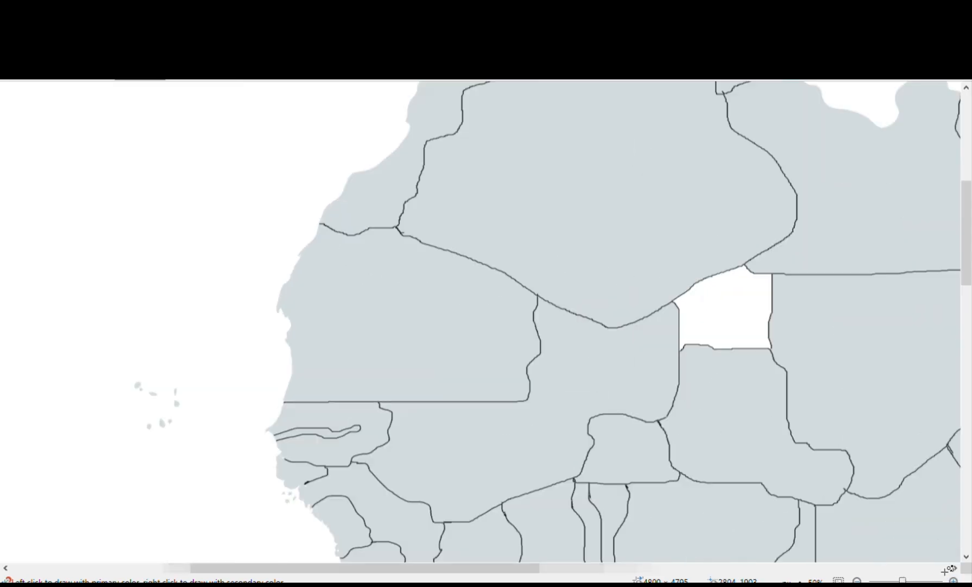
scroll(607, 499, "down", 2)
left_click_drag(461, 574, 681, 573)
scroll(538, 397, "down", 6)
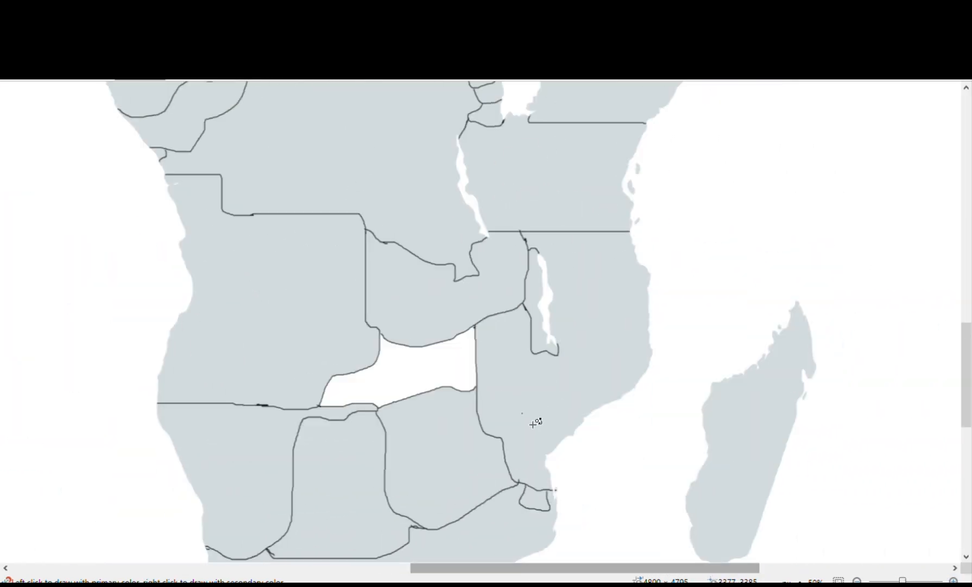
scroll(538, 396, "down", 4)
scroll(523, 403, "up", 4)
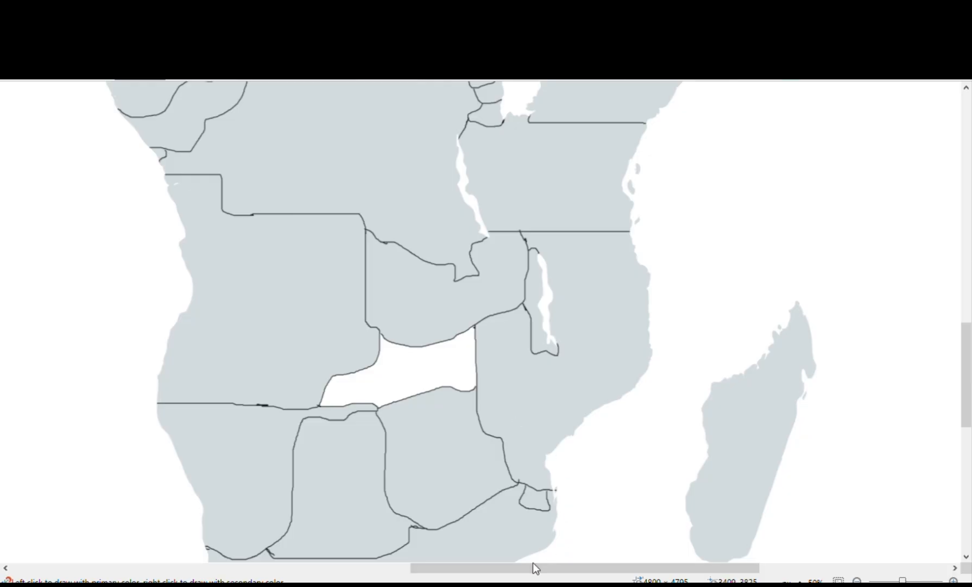
left_click_drag(532, 567, 467, 488)
scroll(502, 402, "up", 5)
scroll(501, 402, "down", 2)
scroll(505, 429, "up", 2)
scroll(550, 502, "up", 5)
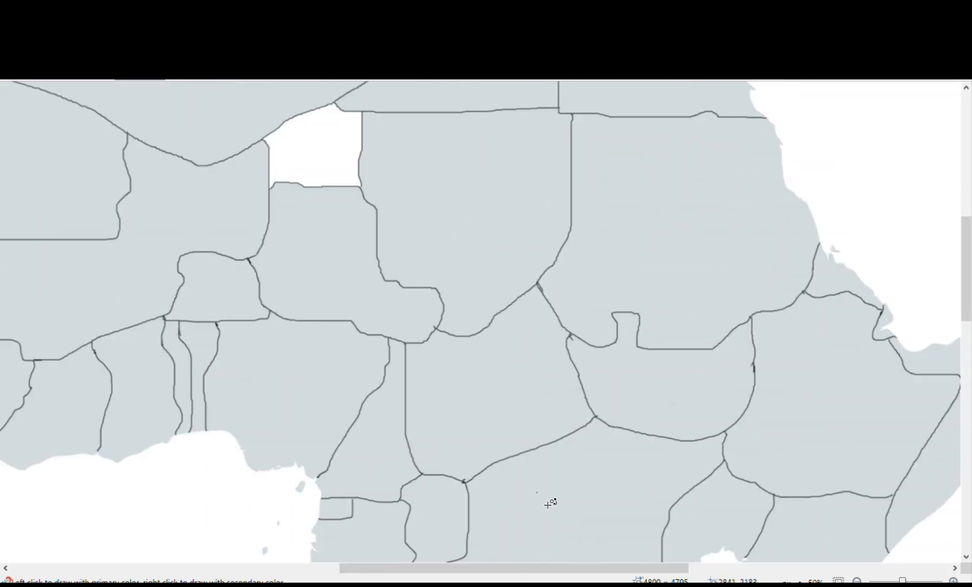
scroll(565, 443, "down", 3)
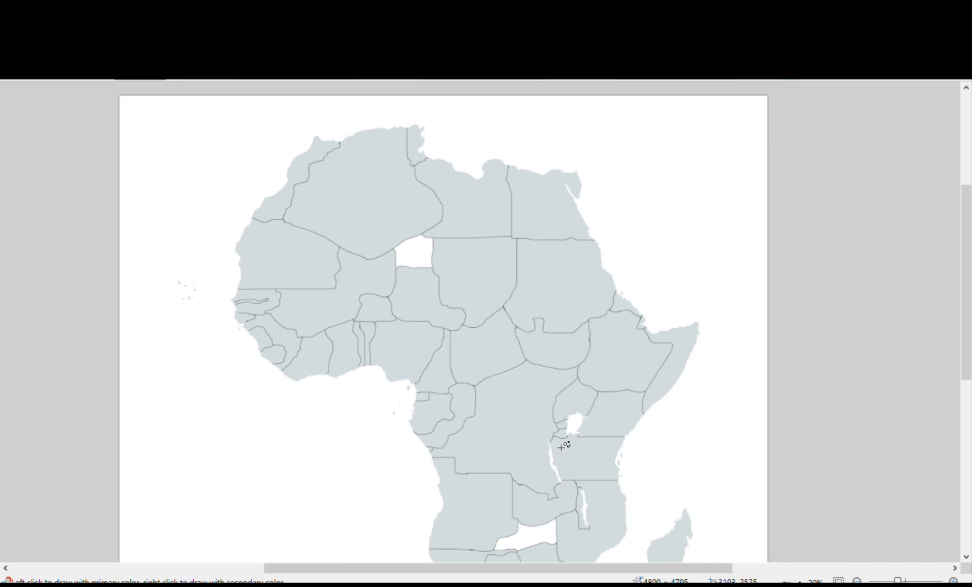
scroll(597, 449, "down", 5)
scroll(565, 454, "up", 3)
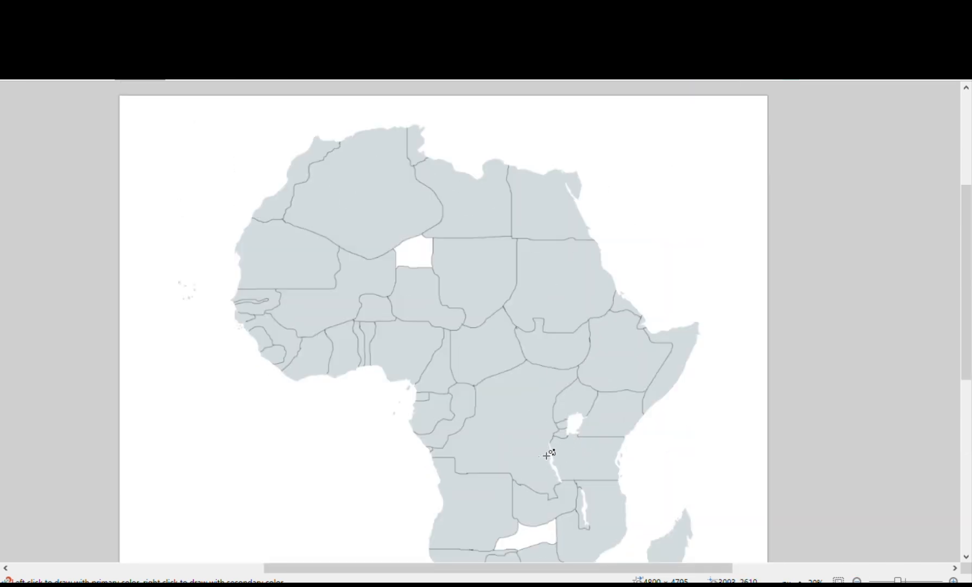